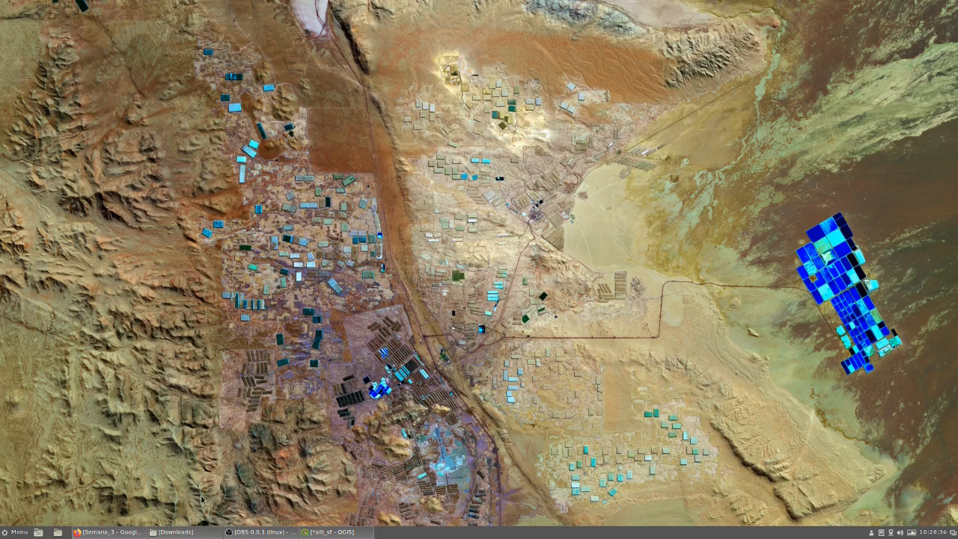
Switch to the alti_sf project in QGIS and hide and reshow the Tracks_Envisat_SF_exemplo layer to compare the map
left_click(358, 536)
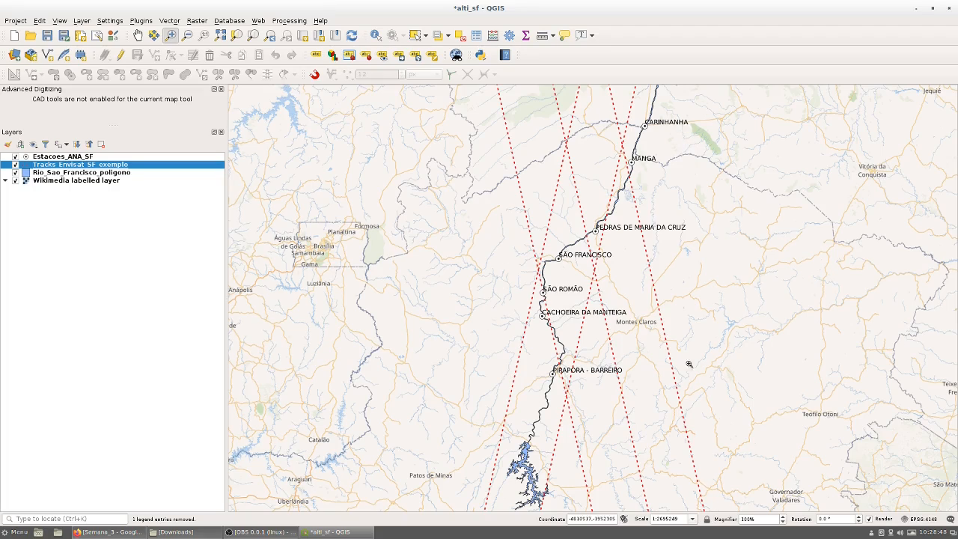
left_click(16, 164)
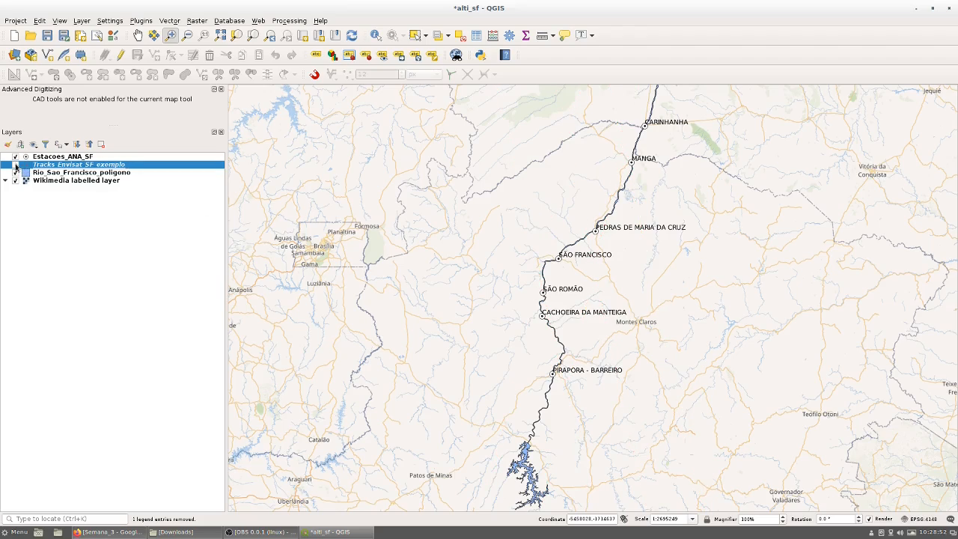
left_click(16, 164)
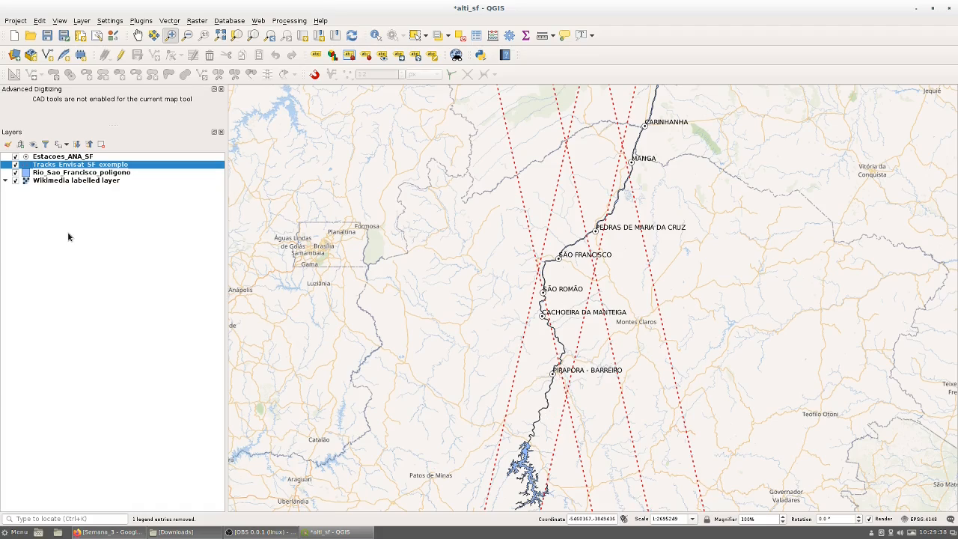
Label the Tracks_Envisat_SF_exemplo layer with single labels from the Track field
double_click(56, 166)
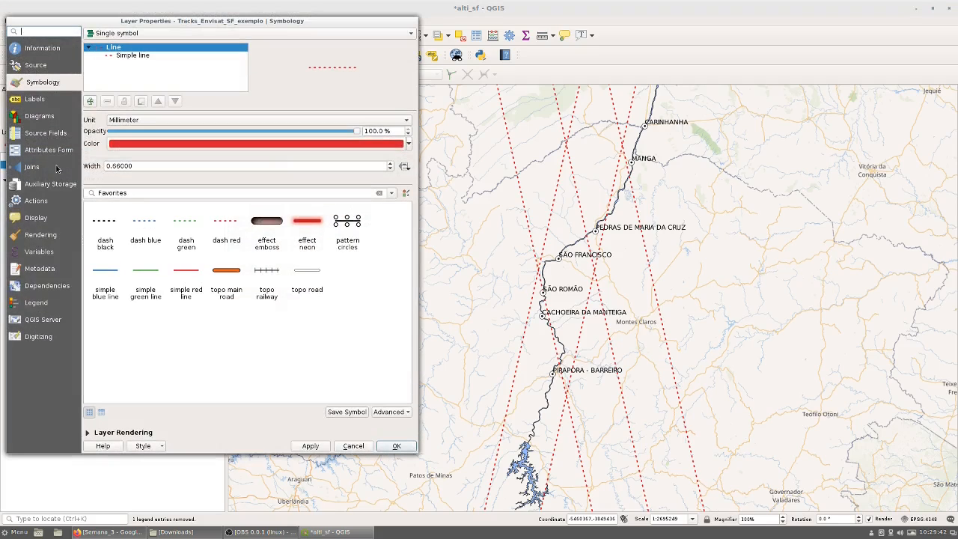
left_click(35, 99)
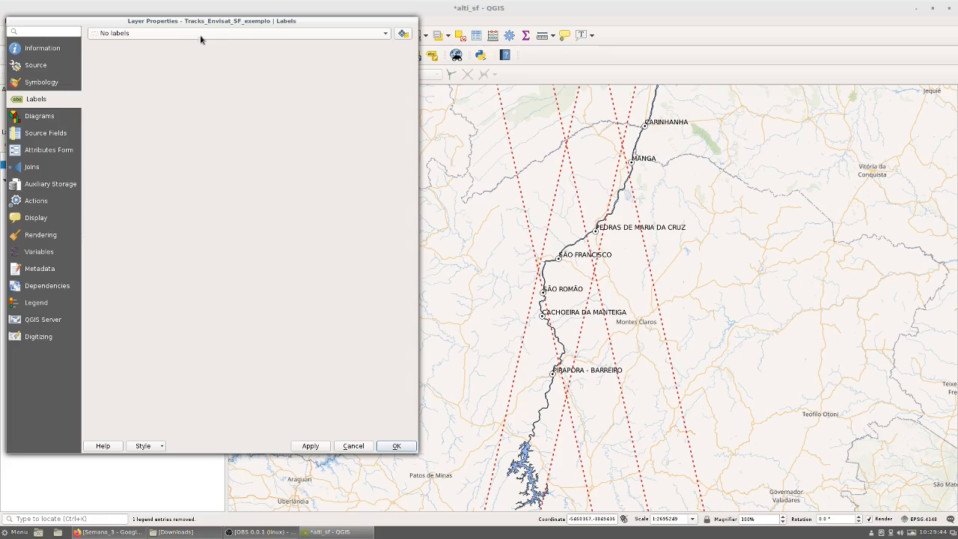
left_click(200, 34)
left_click(203, 44)
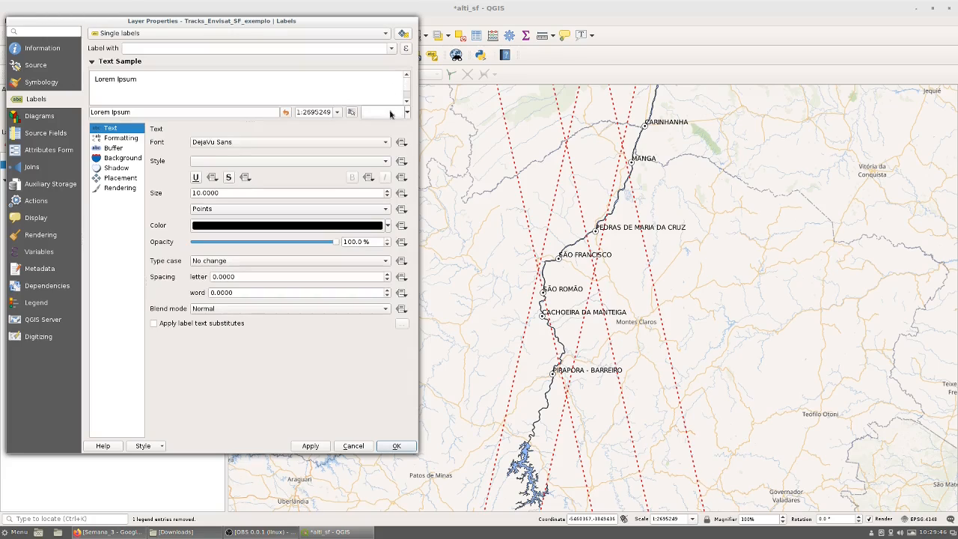
left_click(389, 48)
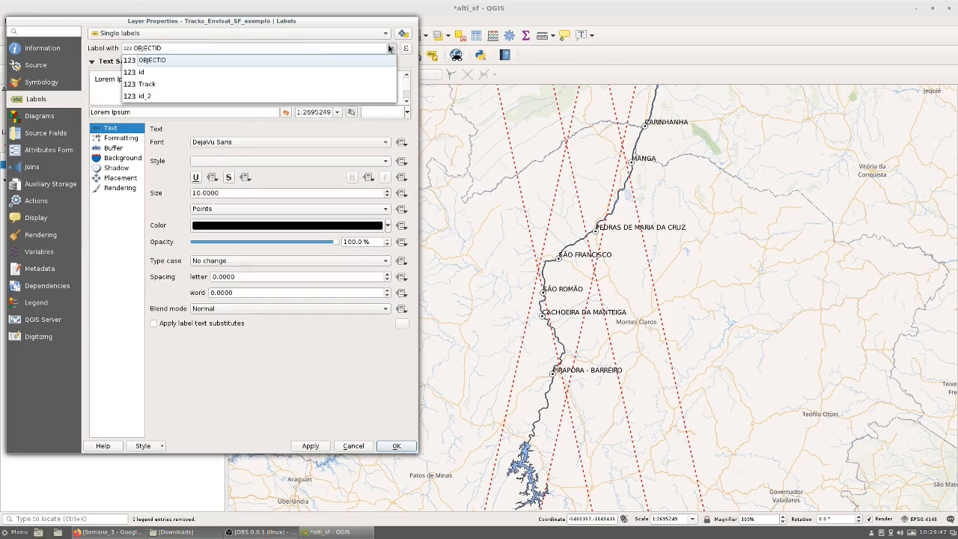
left_click(174, 85)
left_click(309, 446)
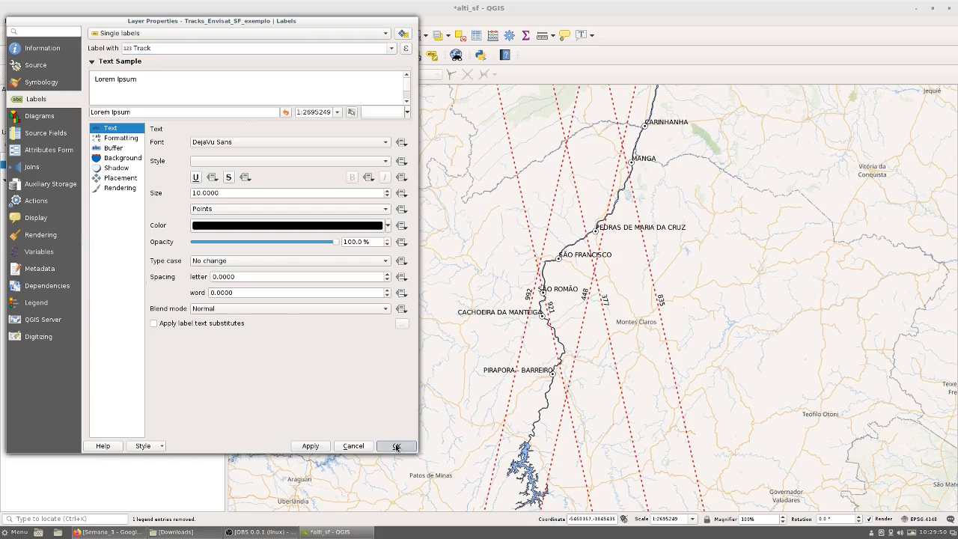
left_click(396, 446)
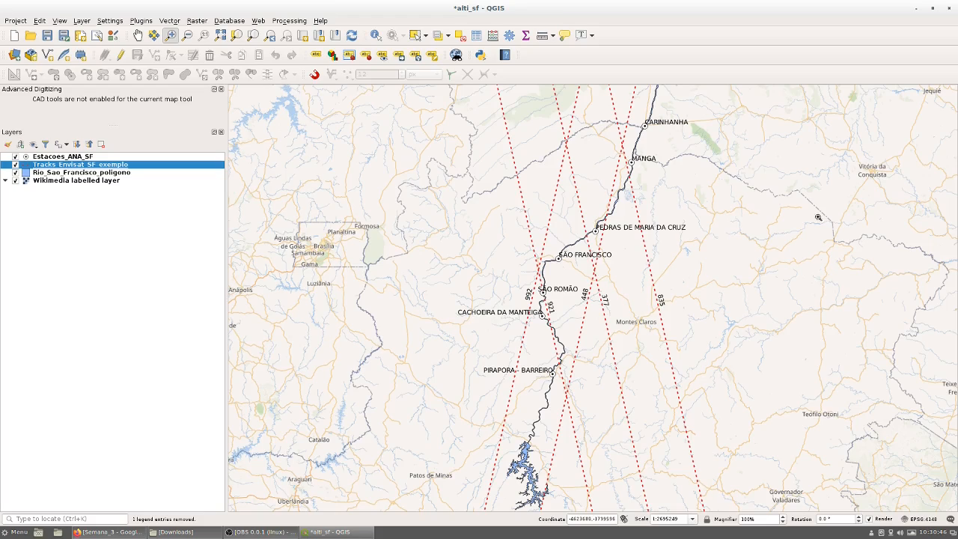
Minimize QGIS, open a terminal at the lower edge of the desktop, and change to the Documents/Pprograms3 folder in the home directory
left_click(916, 9)
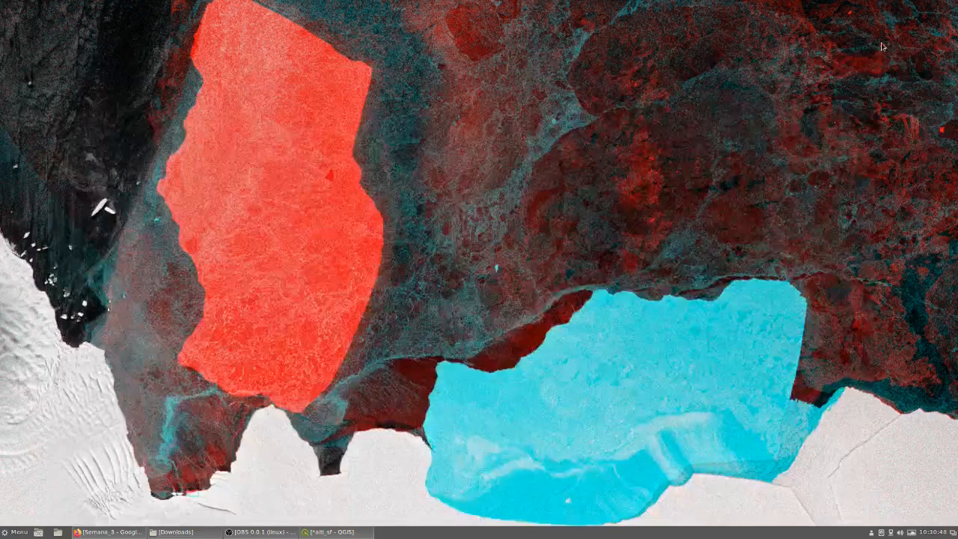
left_click(7, 532)
left_click(24, 337)
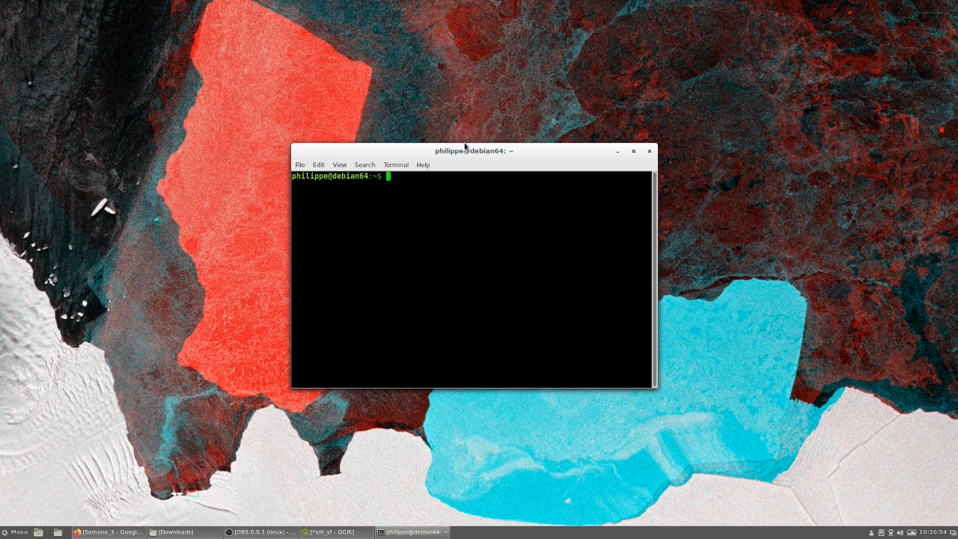
left_click_drag(467, 150, 762, 281)
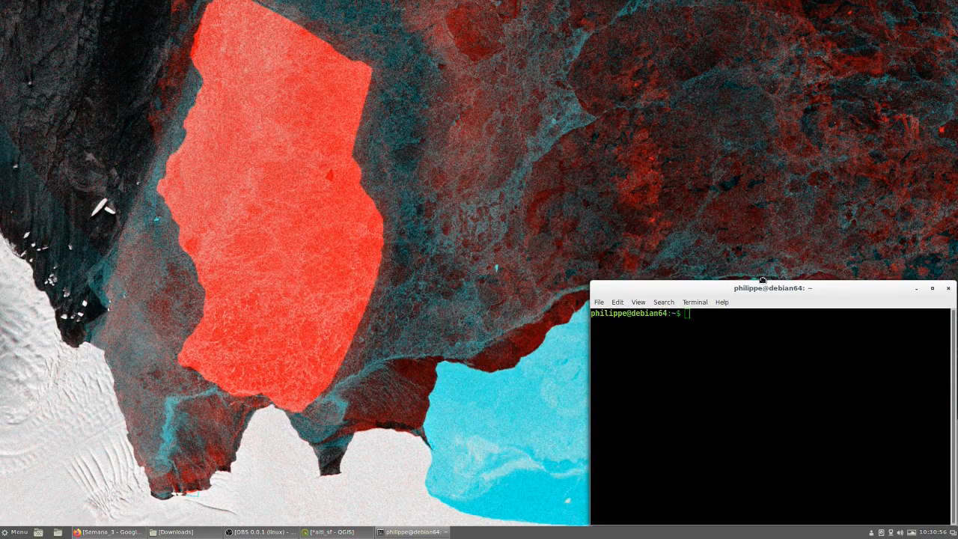
type("cd /home/philippe/Documents/Pprograms3")
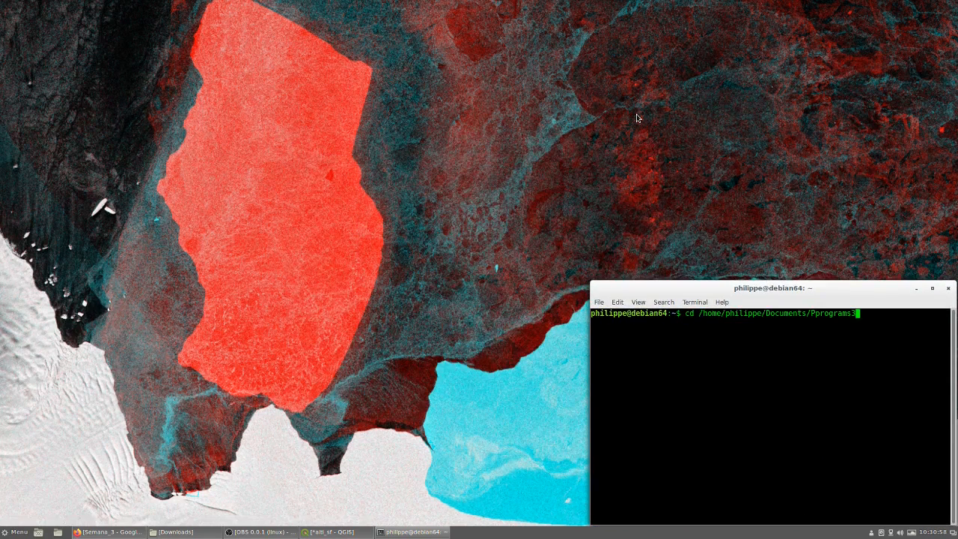
key("Return")
type("idle3&")
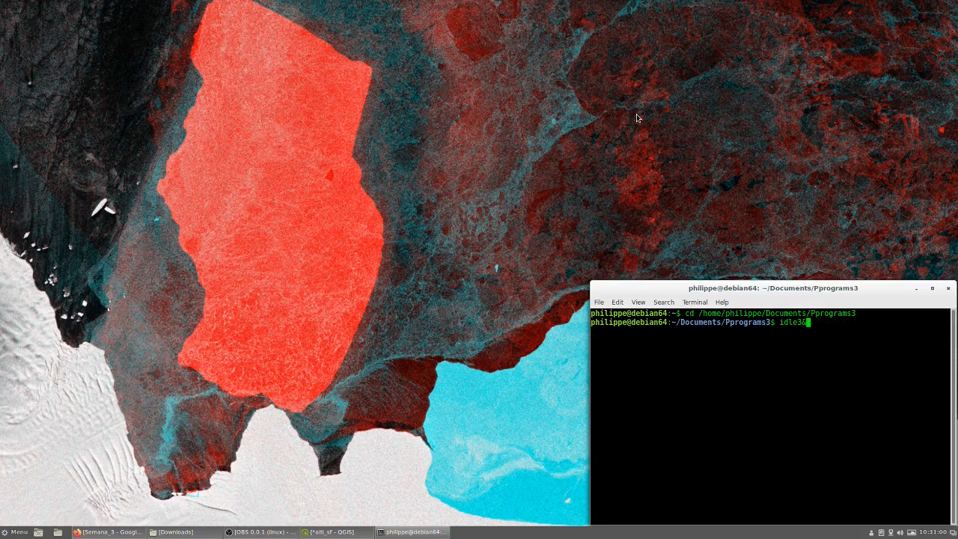
key("BackSpace")
key("BackSpace")
key("BackSpace")
key("BackSpace")
key("BackSpace")
key("BackSpace")
Change into the SWG_Luana subfolder and launch IDLE from there with idle3&, then minimize the terminal
type("cd SWG_Luana/")
key("Return")
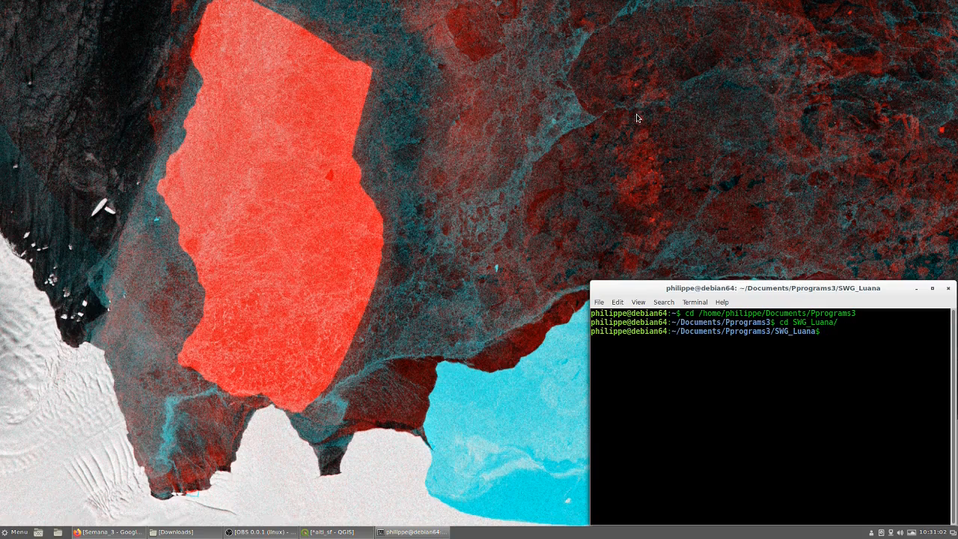
key("Up")
key("Up")
key("Up")
key("Return")
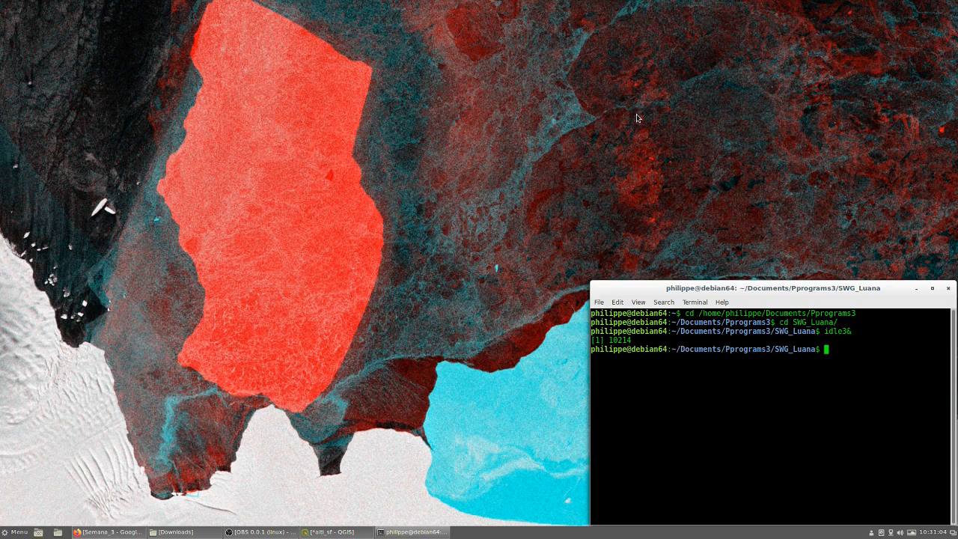
left_click(916, 289)
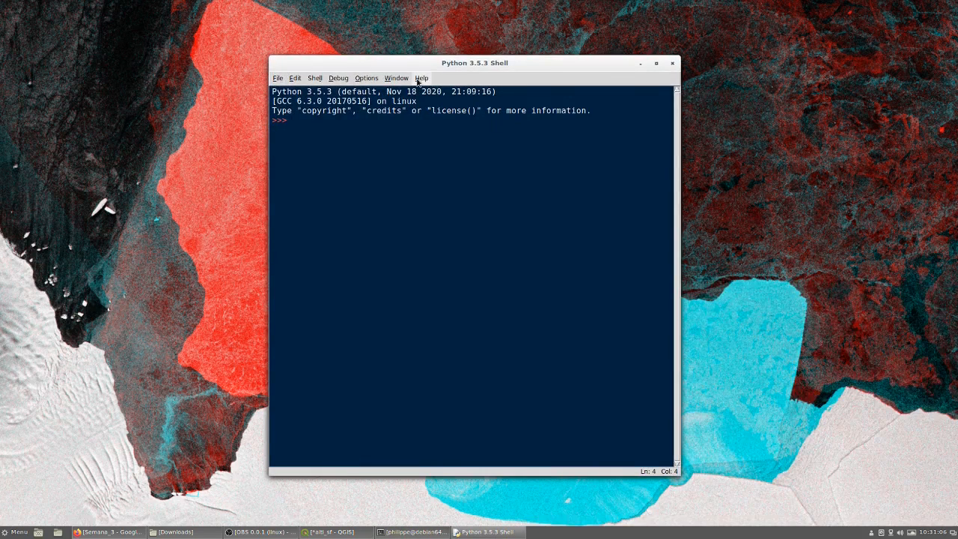
Move the Python Shell window aside and open SWG_v2.py from the SWG_Luana folder
left_click_drag(433, 66, 754, 15)
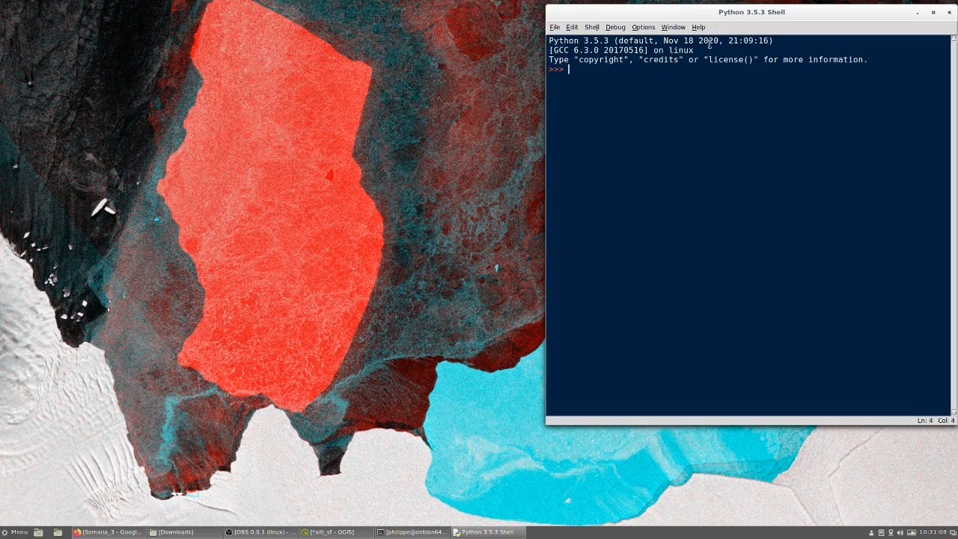
left_click(554, 28)
left_click(564, 49)
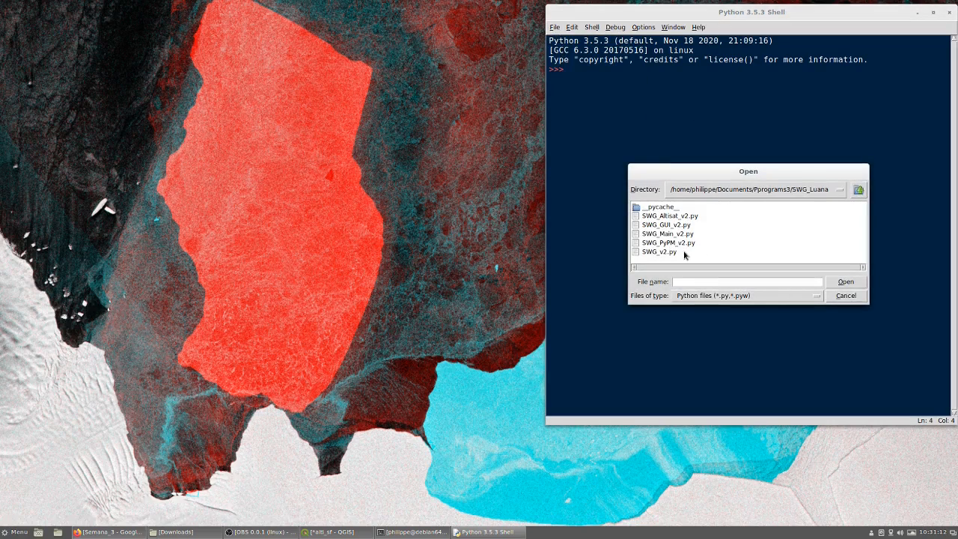
left_click(658, 253)
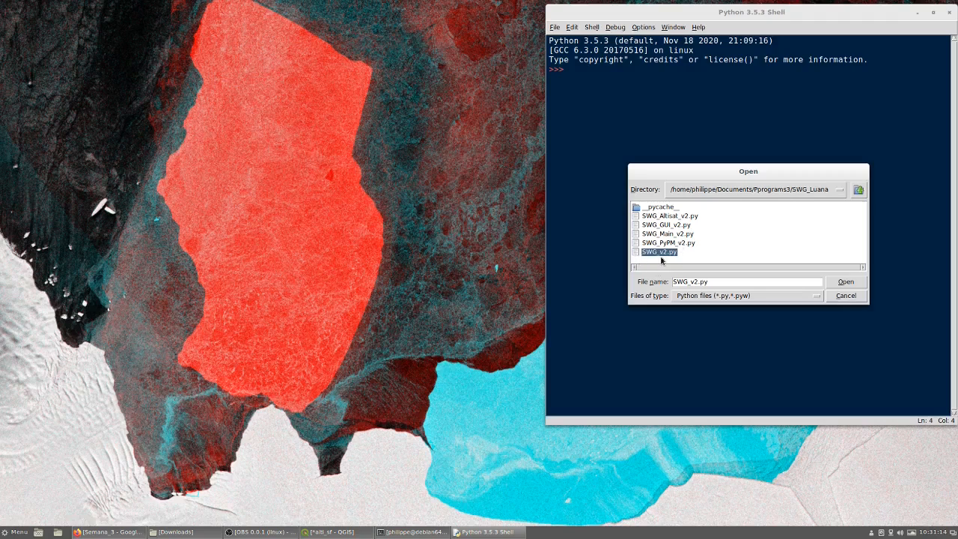
left_click(846, 281)
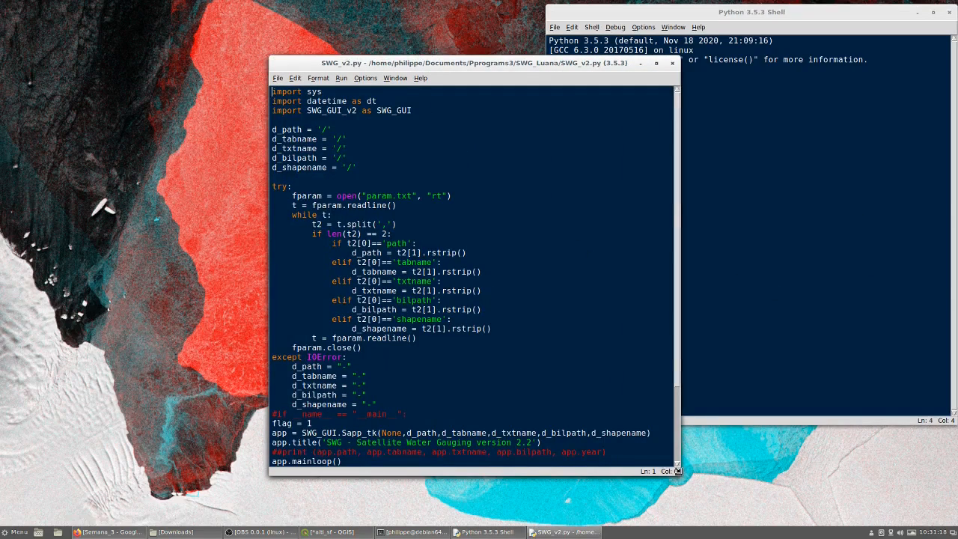
Fit the SWG_v2.py editor below the Python Shell, run the script, and minimize the editor
left_click_drag(679, 470, 956, 522)
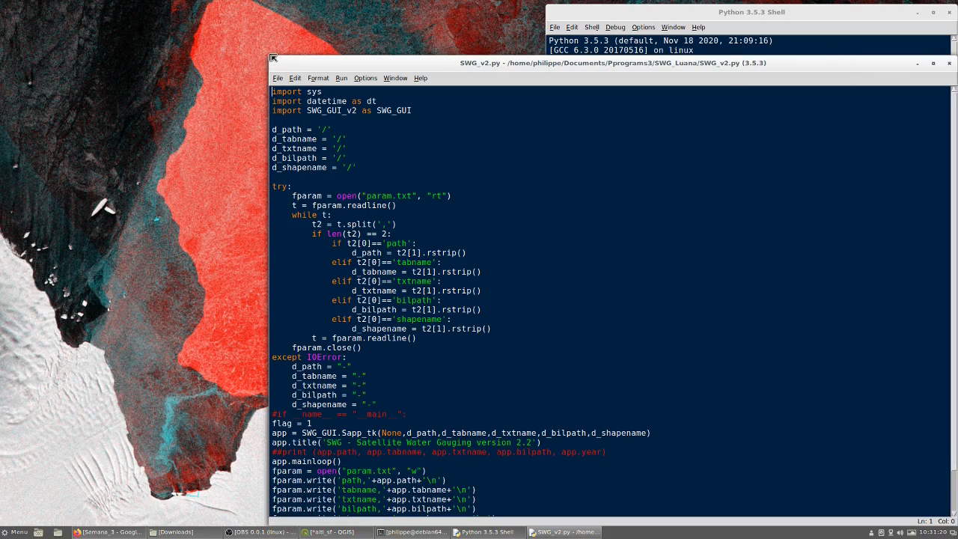
left_click_drag(269, 57, 549, 427)
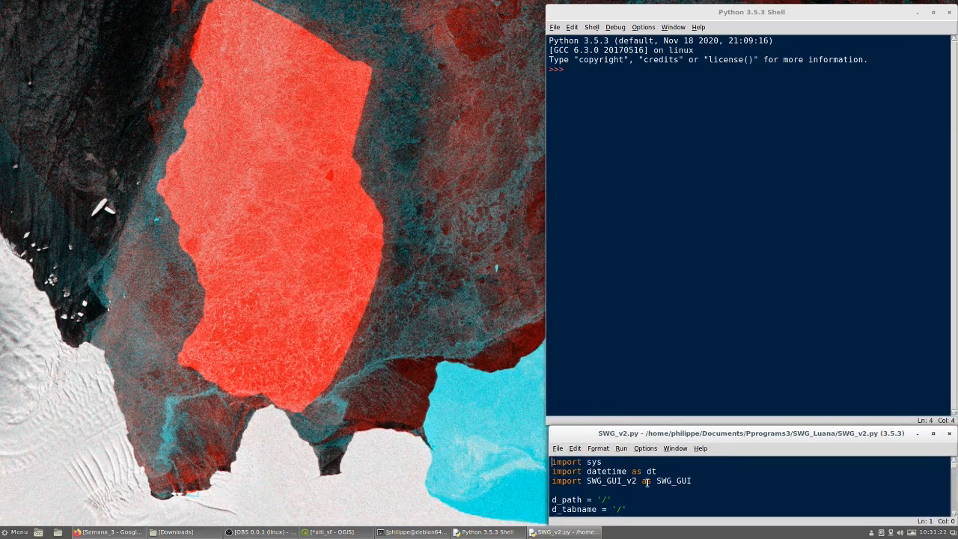
left_click(649, 483)
key("F5")
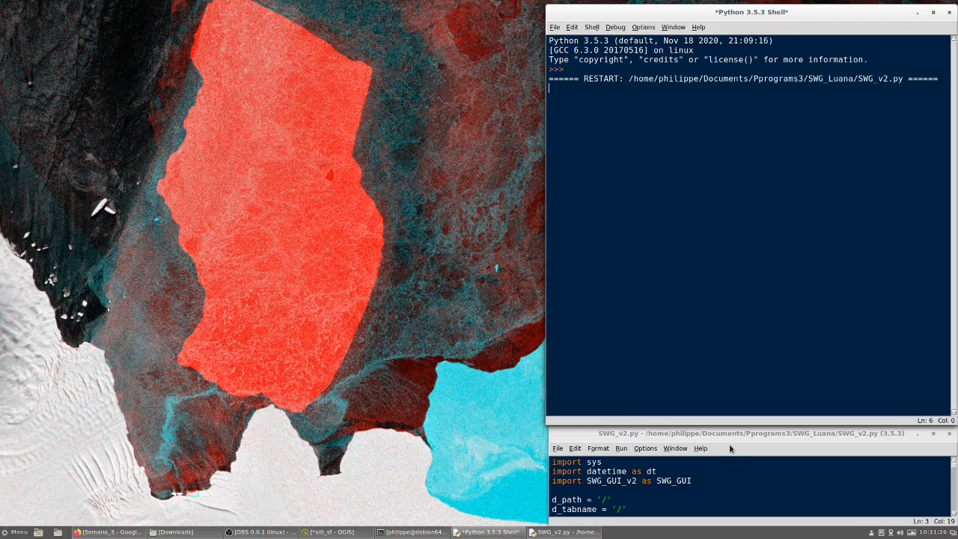
left_click(917, 434)
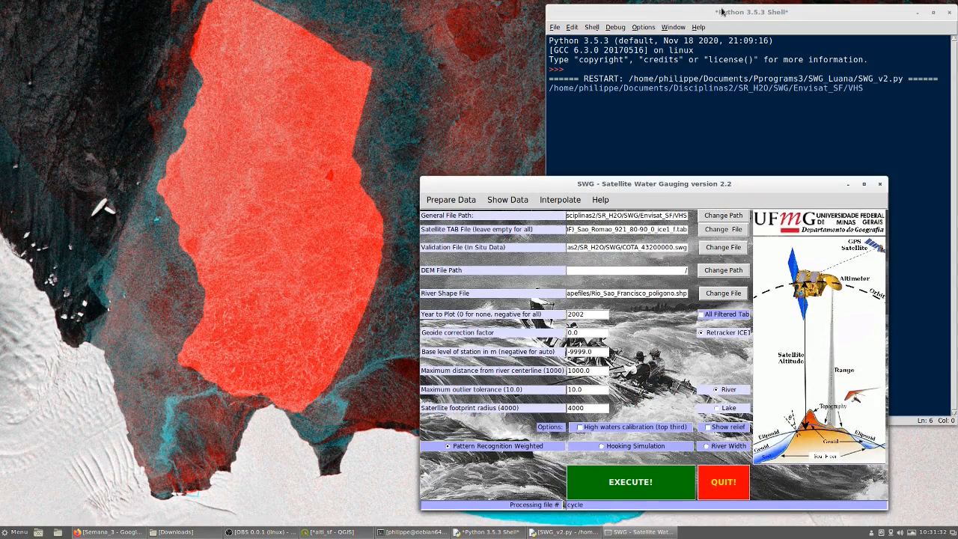
Place the Satellite Water Gauging window beside the shell and set its General File Path to Documents/Disciplinas2/SR_H2O/SWG
left_click_drag(658, 185, 283, 29)
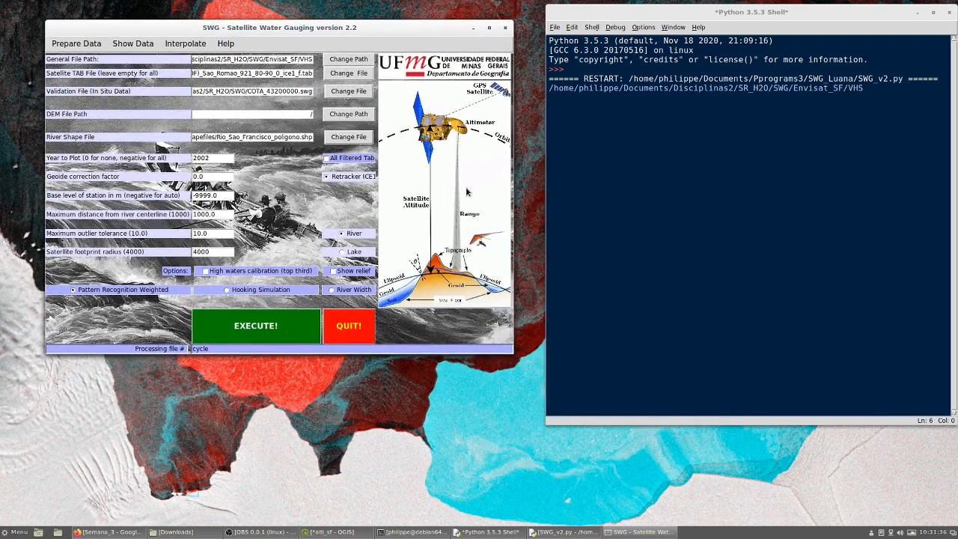
left_click_drag(280, 27, 269, 105)
left_click(337, 142)
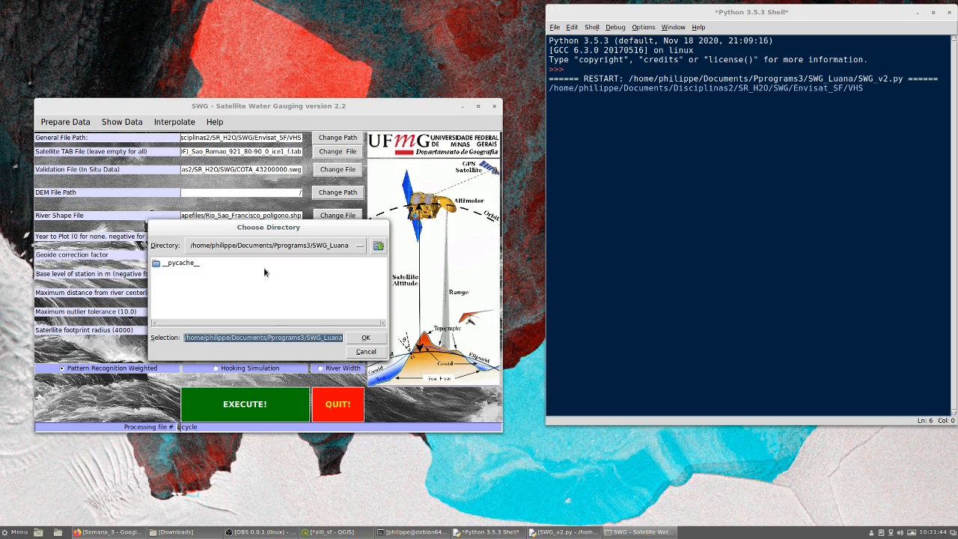
left_click(276, 244)
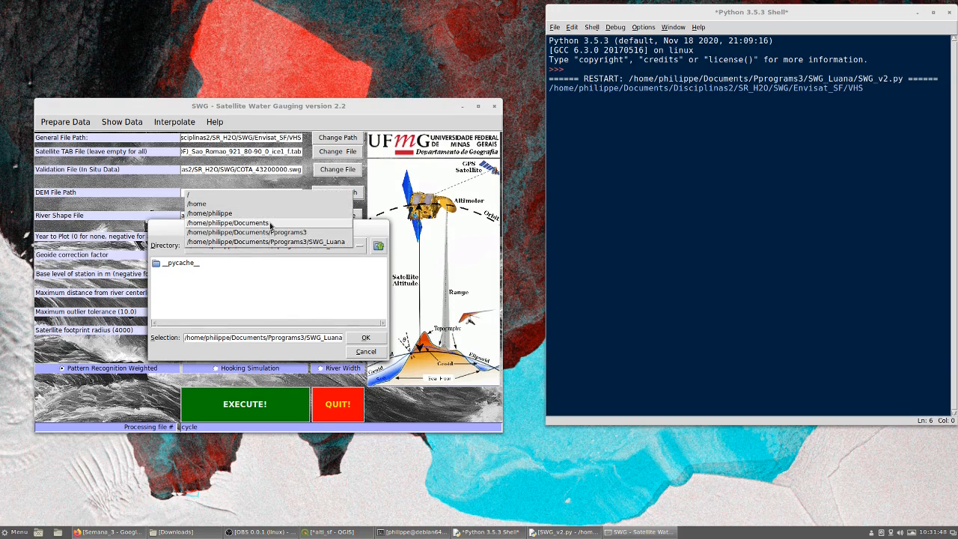
left_click(271, 223)
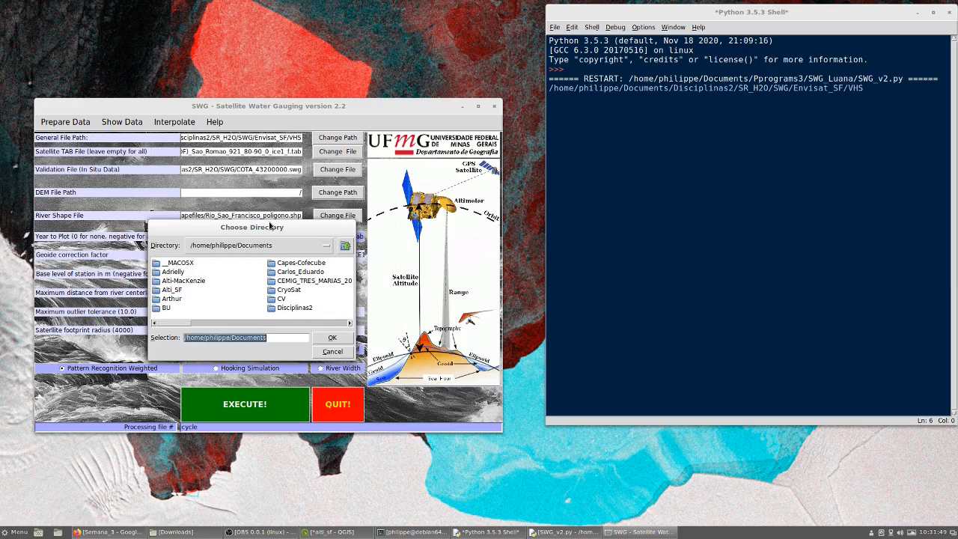
double_click(294, 307)
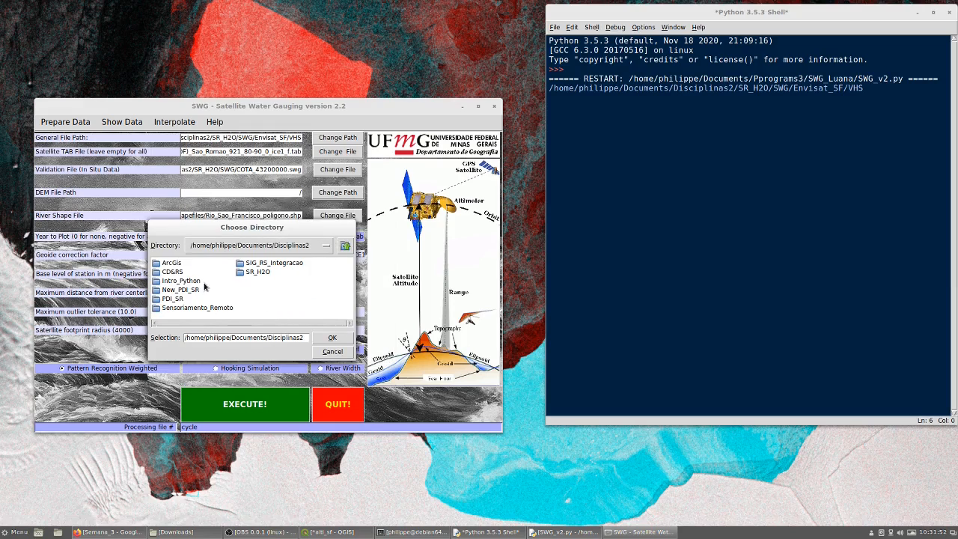
left_click(258, 272)
double_click(264, 275)
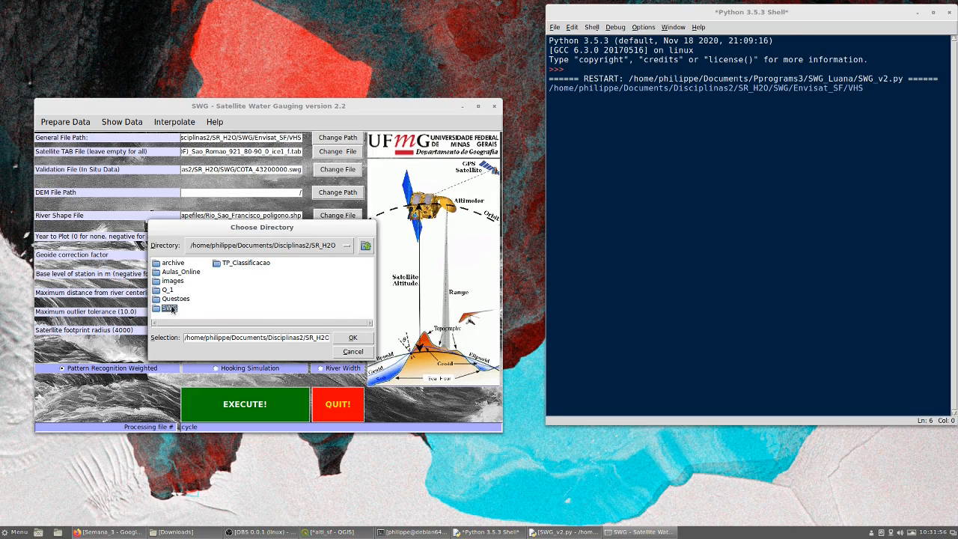
double_click(173, 308)
left_click(371, 338)
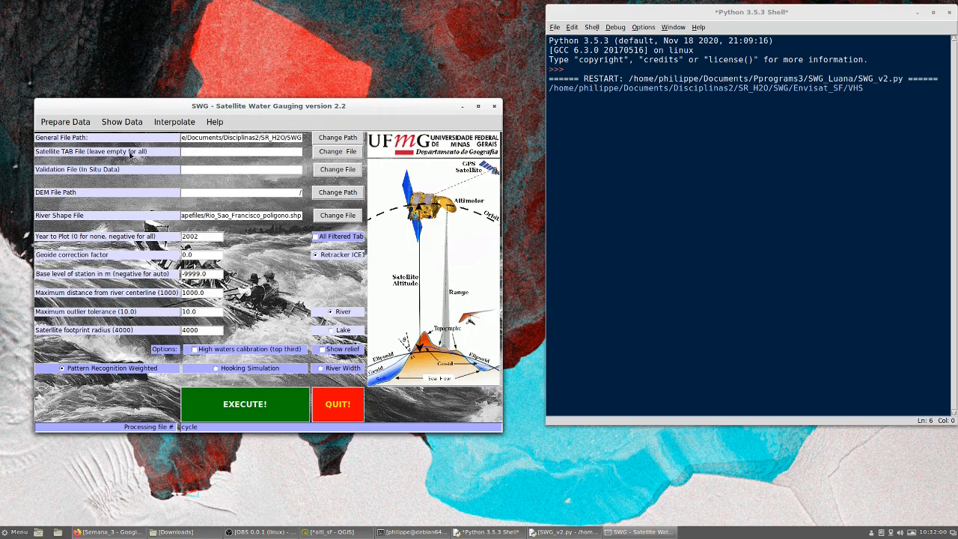
Open the Create Multiple Virtual Hydrological Station tool and move its window clear of the main form's settings
left_click(68, 123)
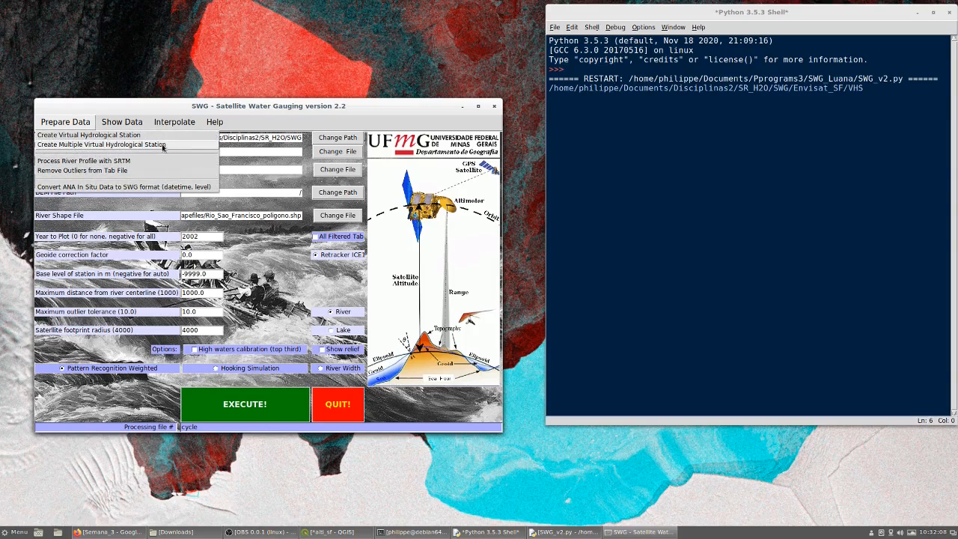
left_click(64, 145)
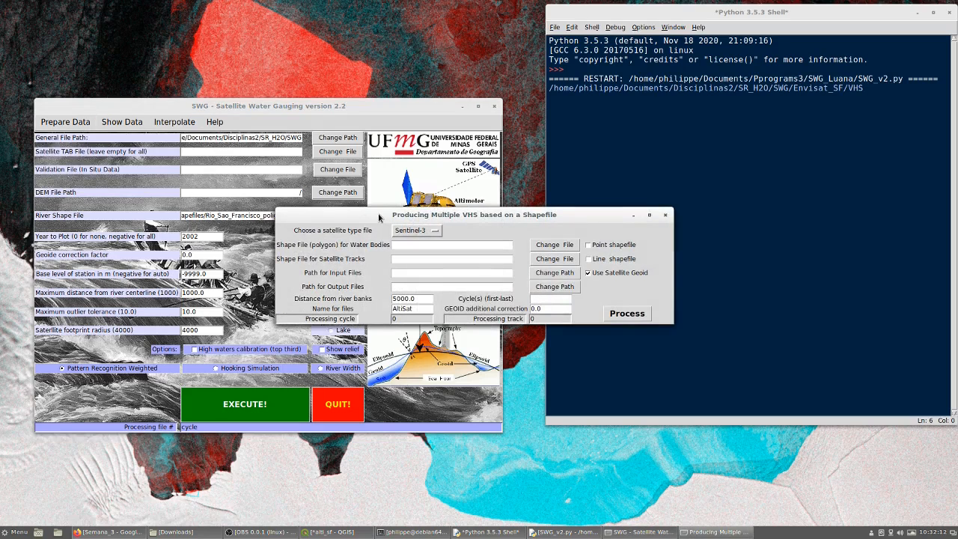
left_click_drag(378, 214, 149, 35)
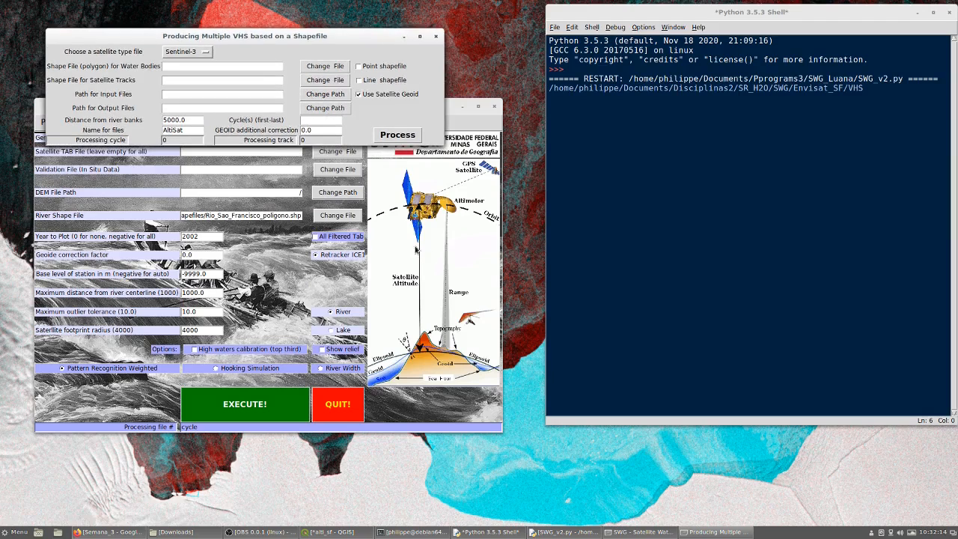
Arrange the Producing Multiple VHS window above the Satellite Water Gauging window so that the two do not overlap
left_click(460, 108)
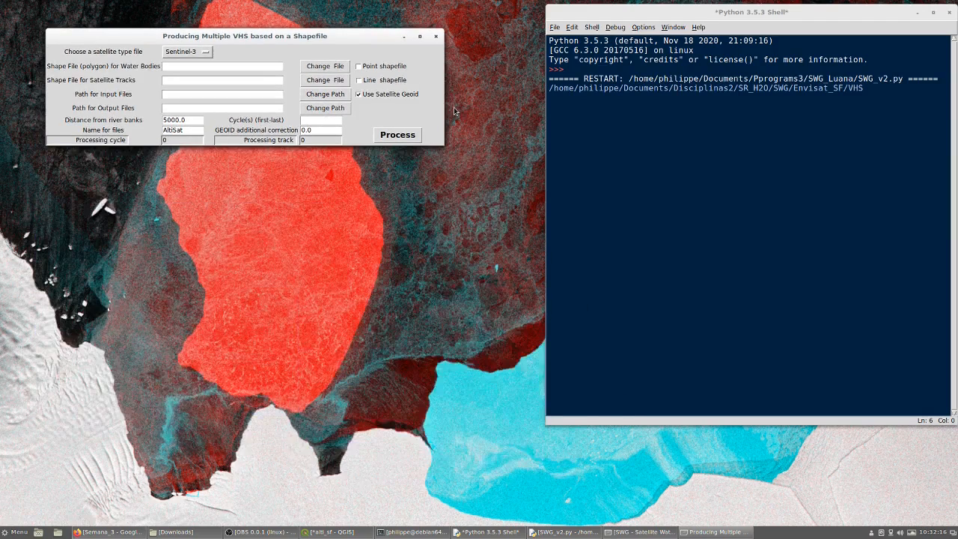
left_click(703, 536)
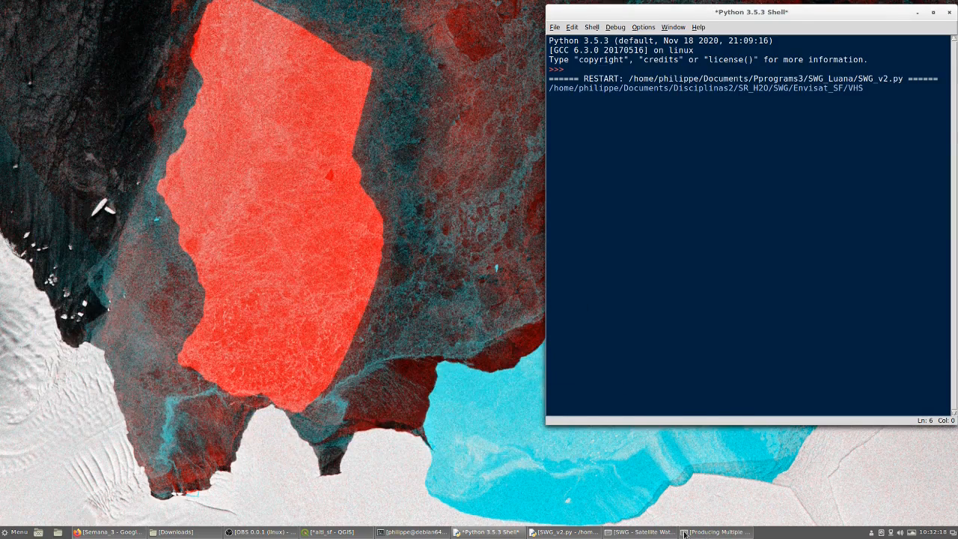
left_click(686, 532)
left_click(658, 532)
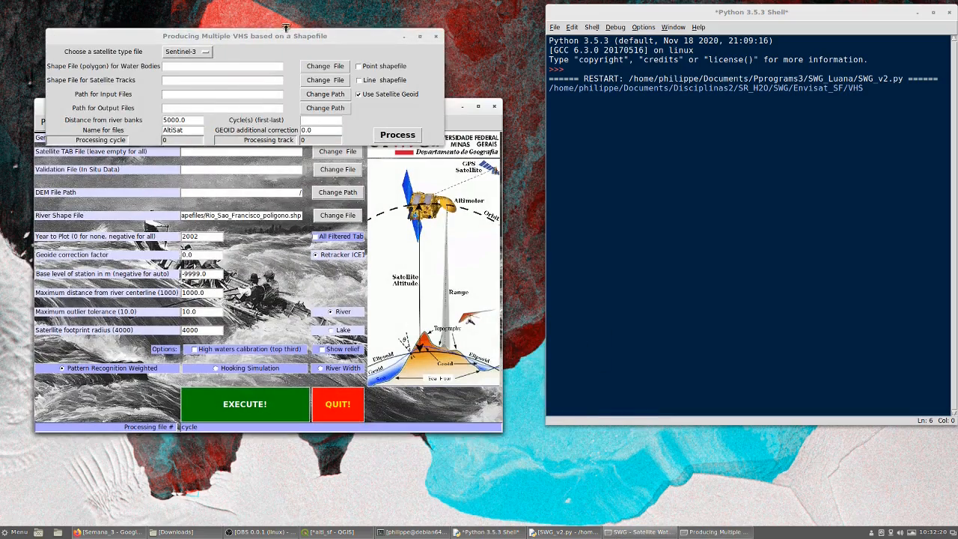
left_click_drag(287, 35, 283, 31)
left_click_drag(446, 109, 423, 181)
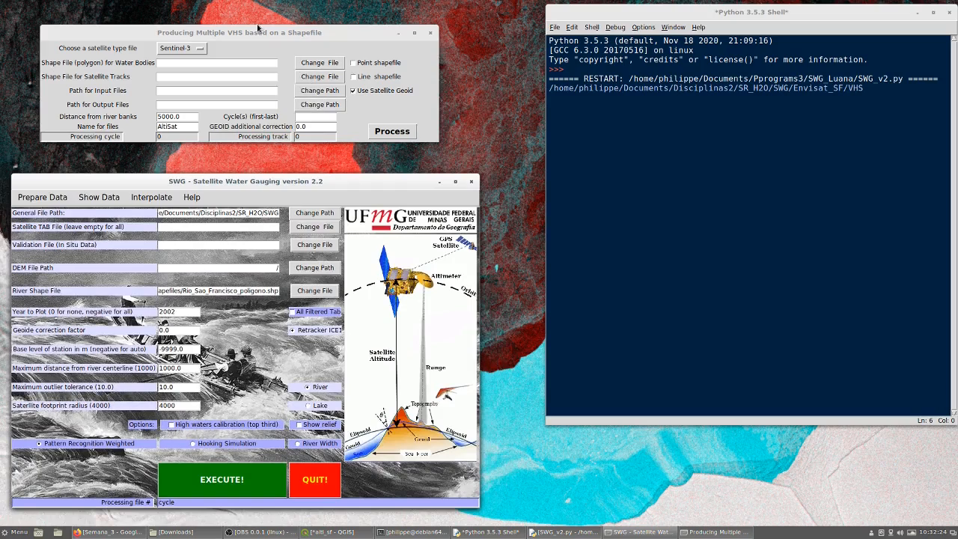
left_click_drag(258, 30, 235, 22)
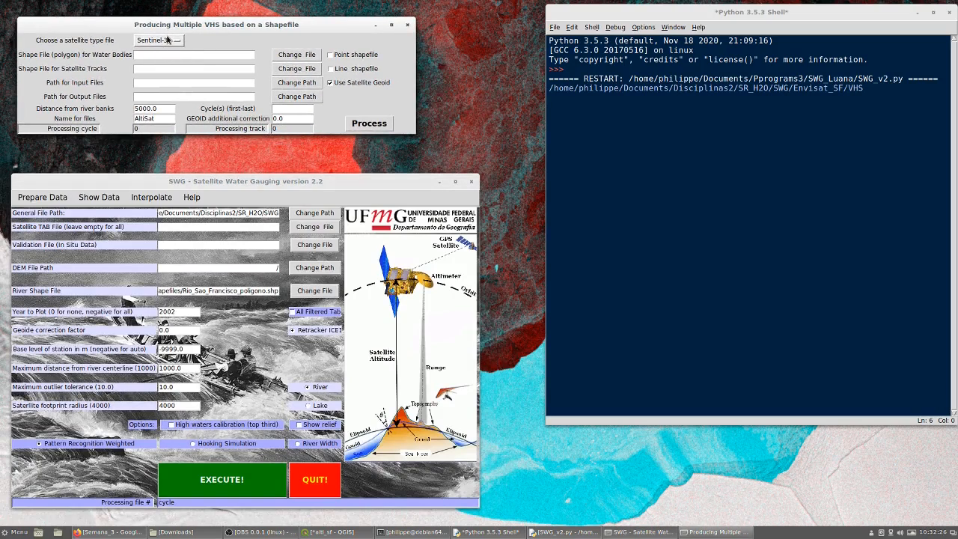
Choose Envisat (NetCDF) as the satellite type and load Rio_Sao_Francisco_poligono.shp from the Shapefiles folder as the water bodies polygon
left_click(169, 40)
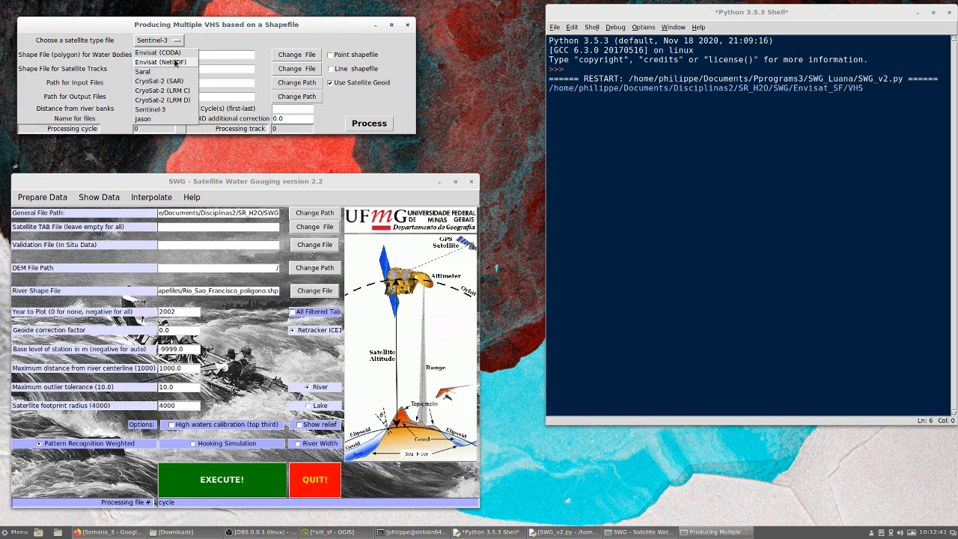
left_click(175, 62)
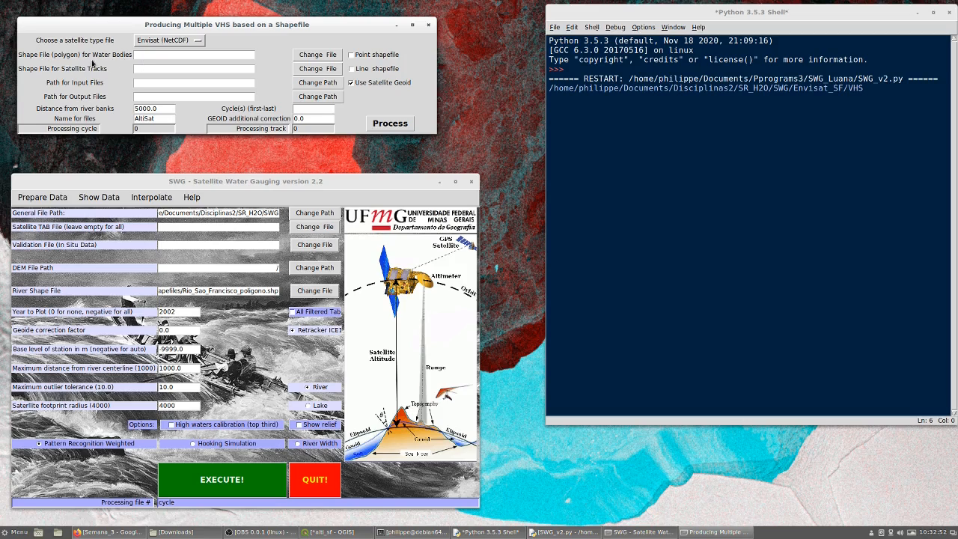
left_click(318, 55)
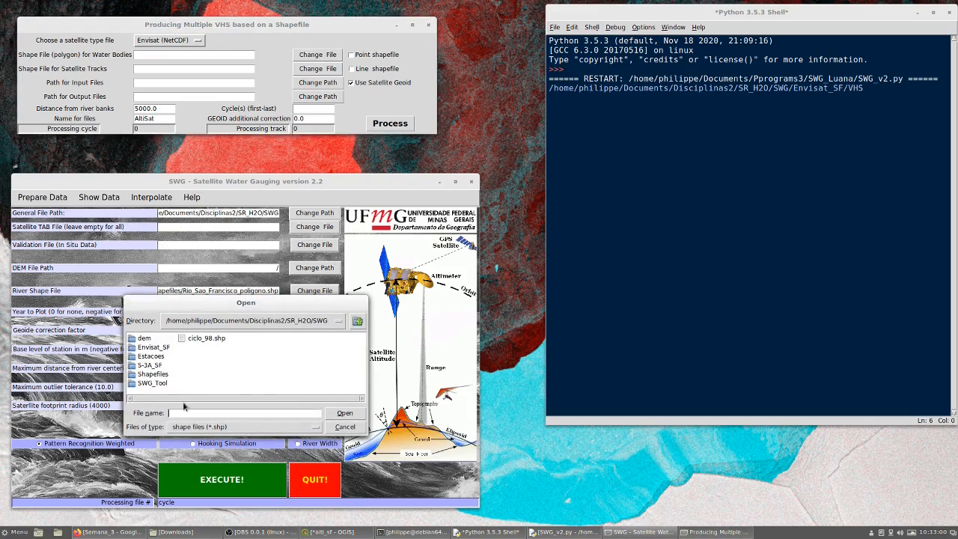
double_click(159, 374)
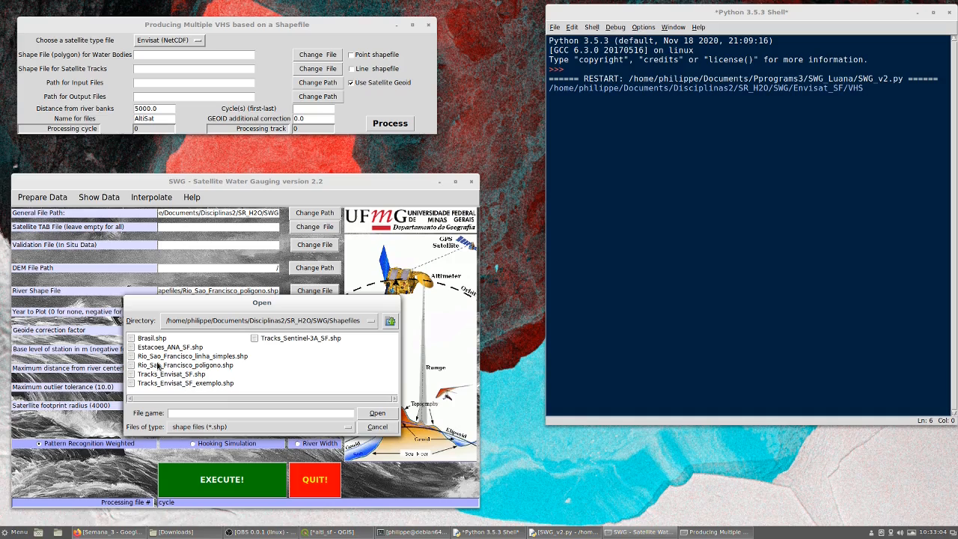
left_click(154, 366)
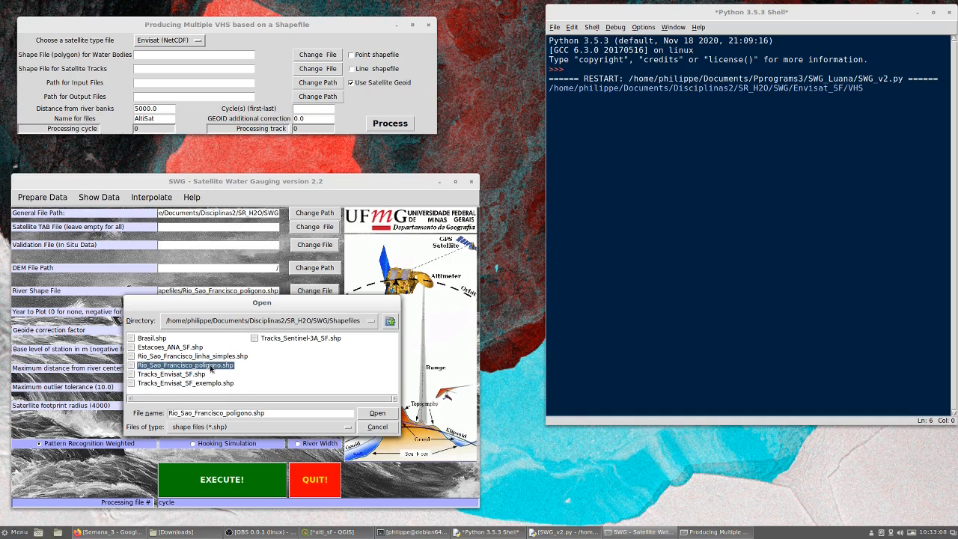
left_click(379, 413)
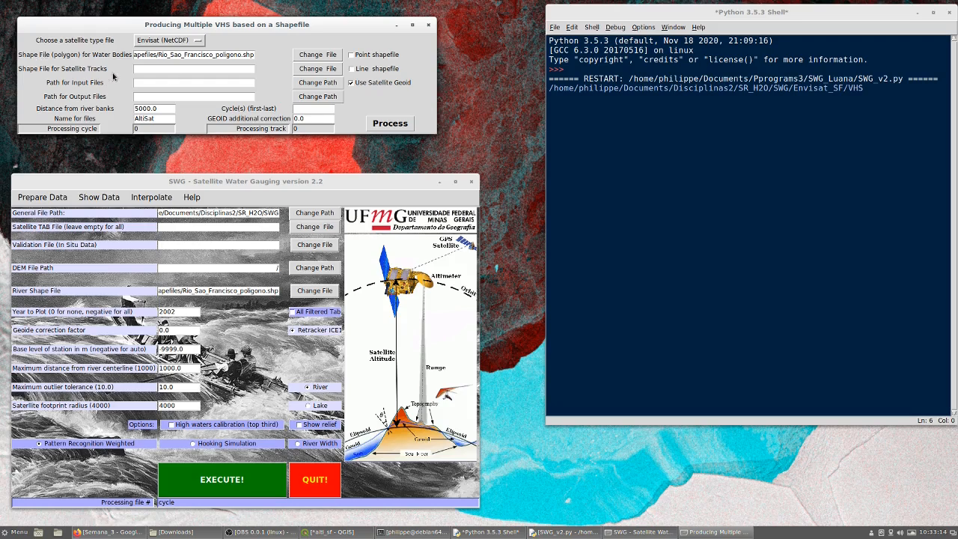
Load Tracks_Envisat_SF_exemplo.shp from the Shapefiles folder as the shapefile for satellite tracks
left_click(330, 69)
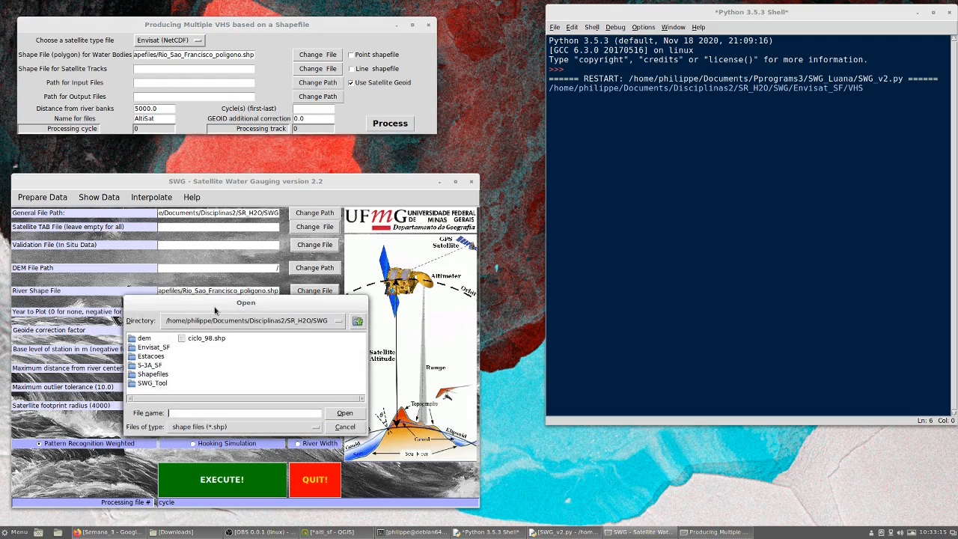
double_click(156, 373)
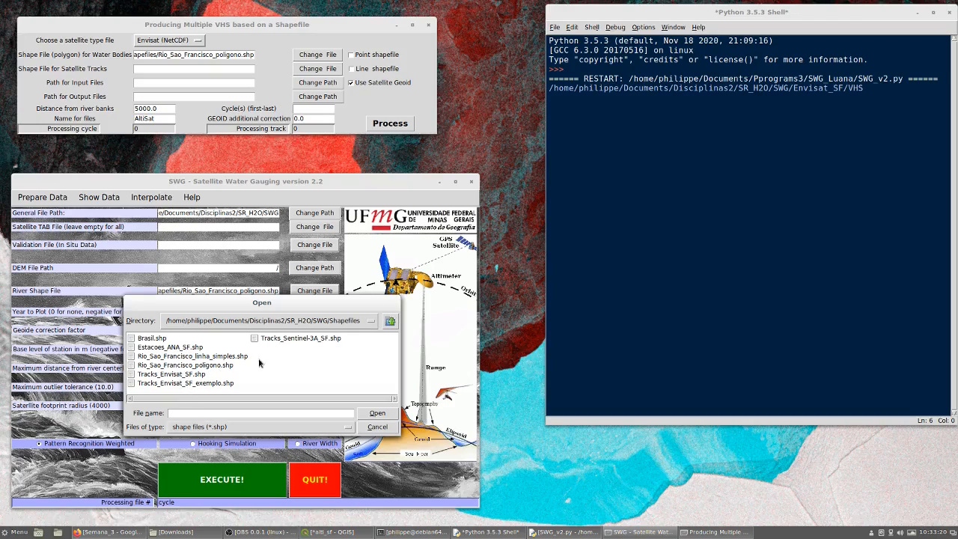
left_click(169, 383)
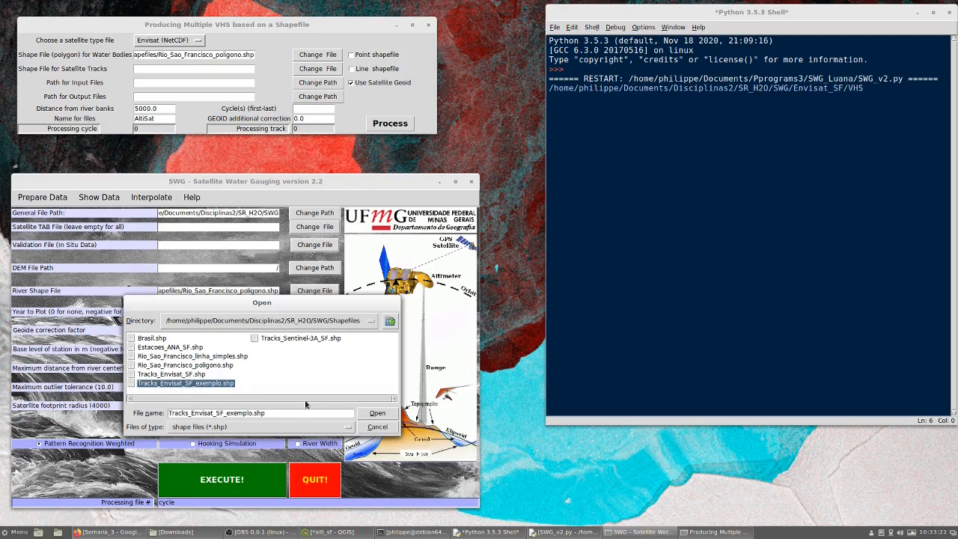
left_click(379, 413)
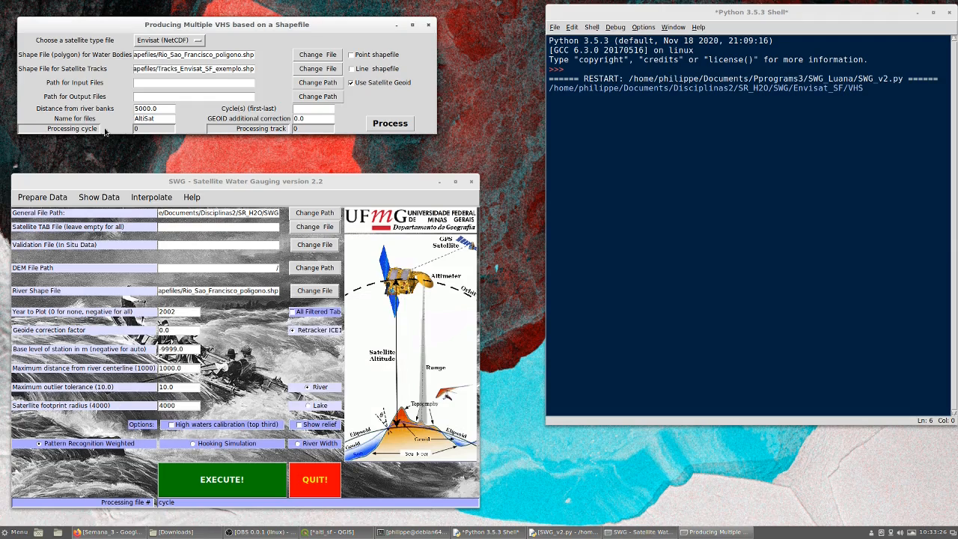
Set the path for input files to the Envisat_SF folder inside SWG
left_click(317, 82)
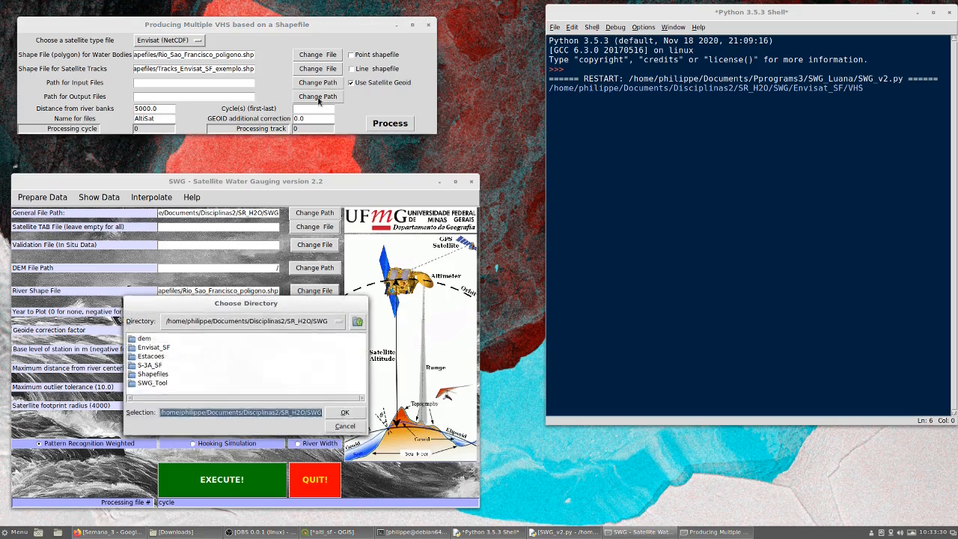
double_click(155, 349)
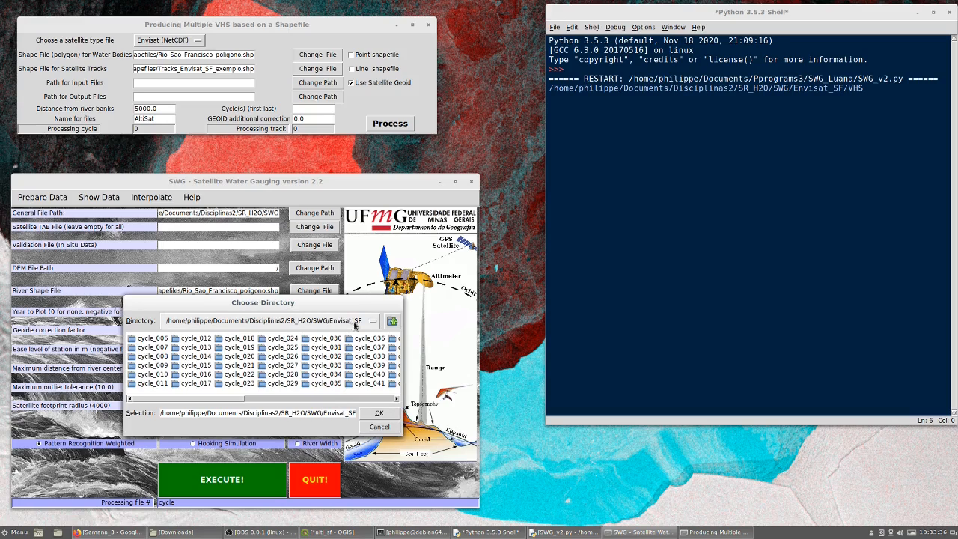
left_click(379, 413)
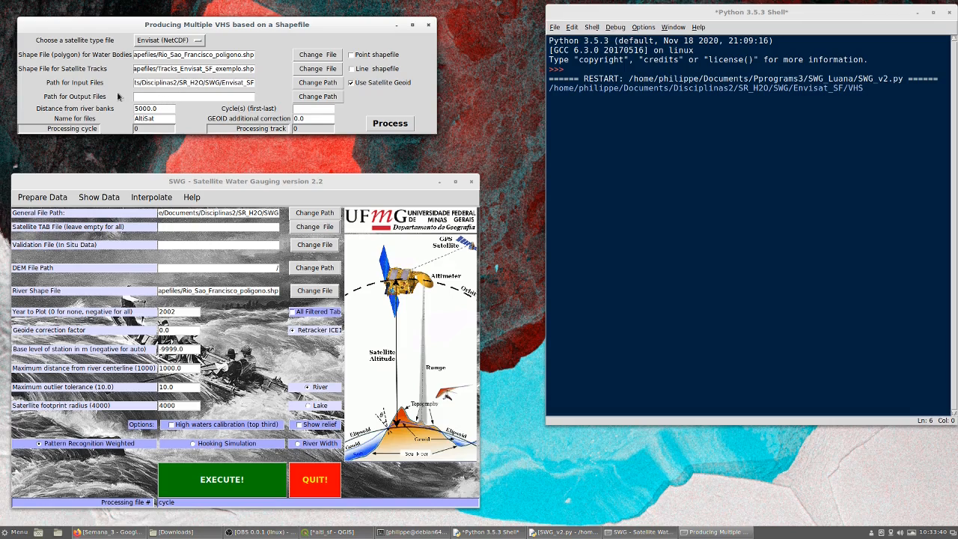
Set the path for output files to the home directory's Downloads folder
left_click(326, 97)
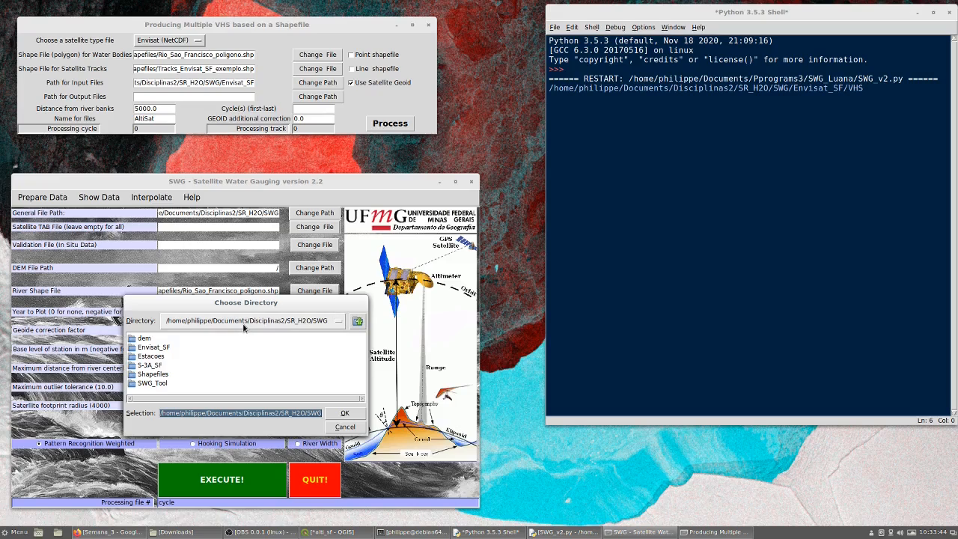
left_click(245, 324)
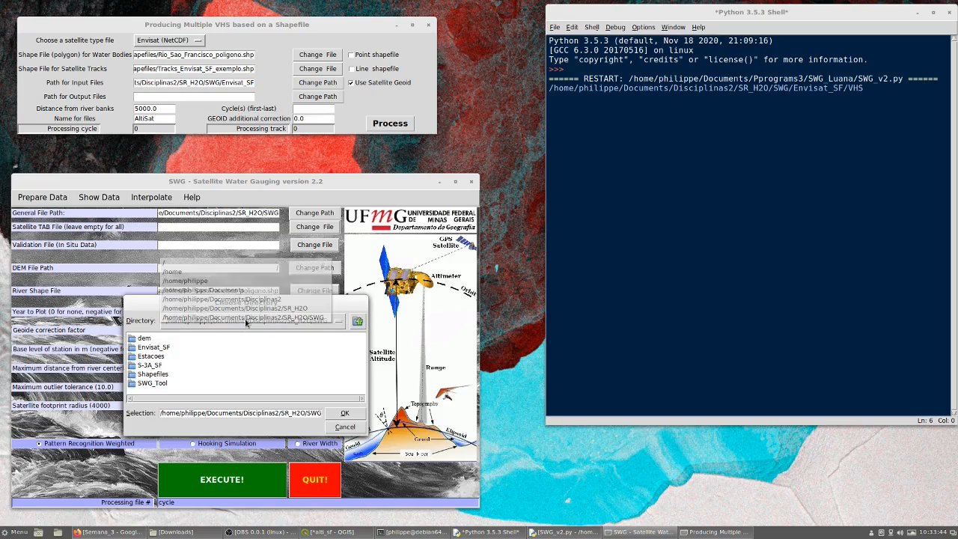
left_click(242, 280)
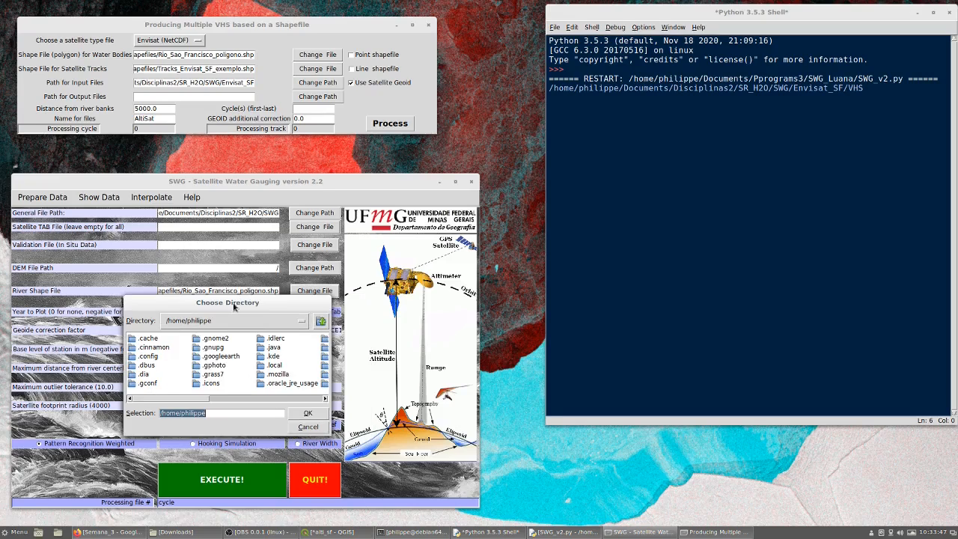
left_click(254, 399)
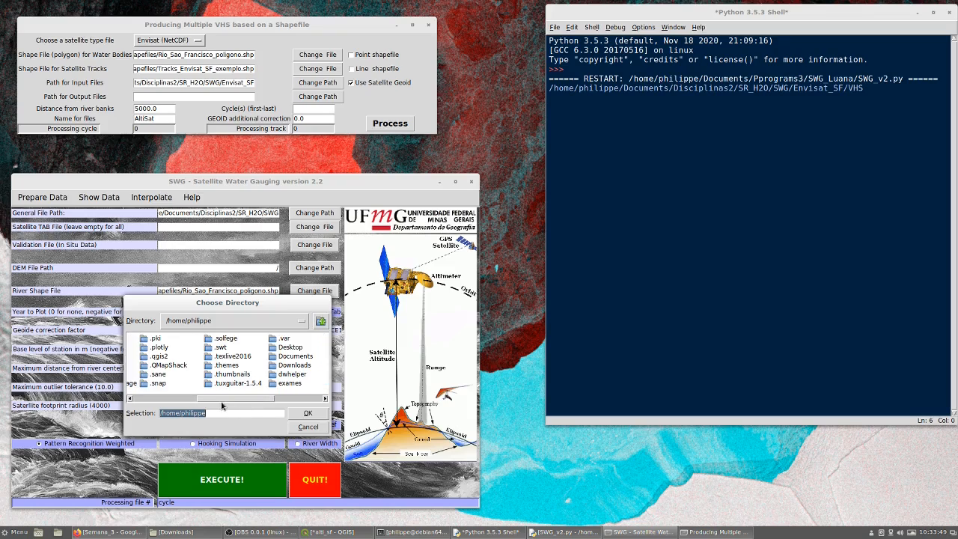
double_click(297, 365)
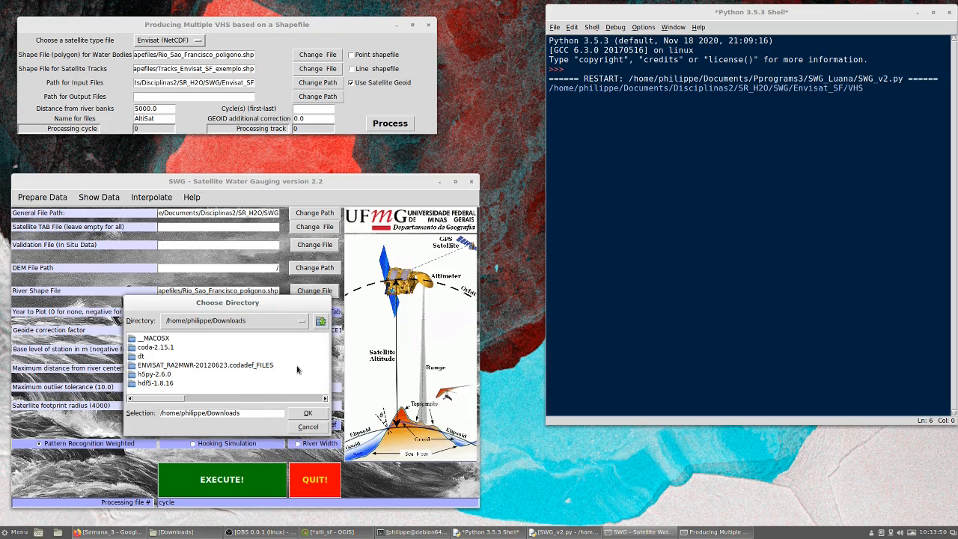
left_click(307, 412)
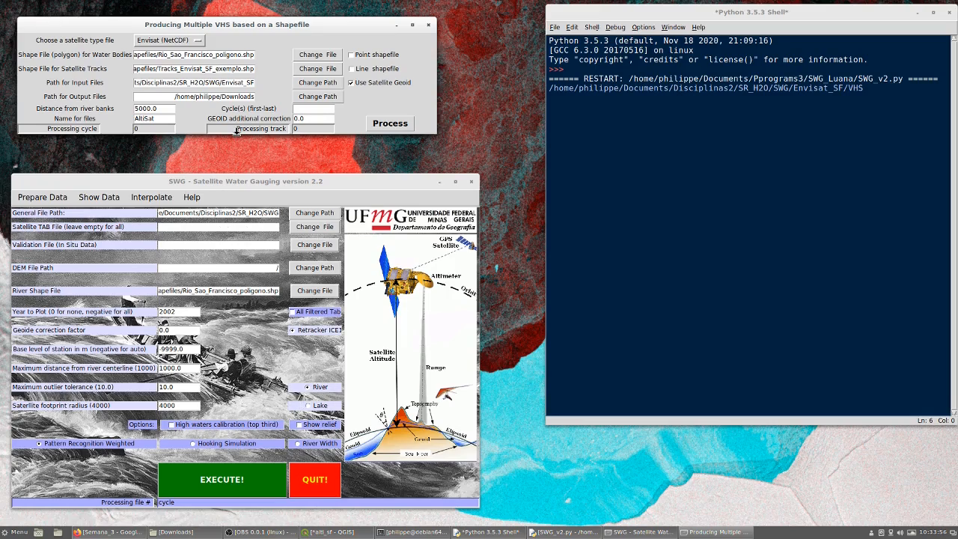
Set the path for output files to Documents/Disciplinas2/SR_H2O
left_click(335, 98)
left_click(289, 324)
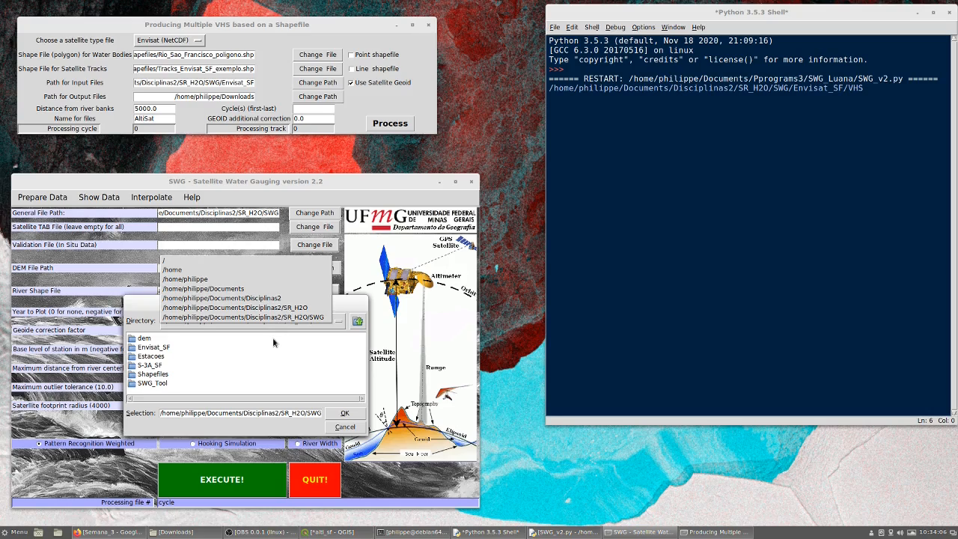
left_click(270, 299)
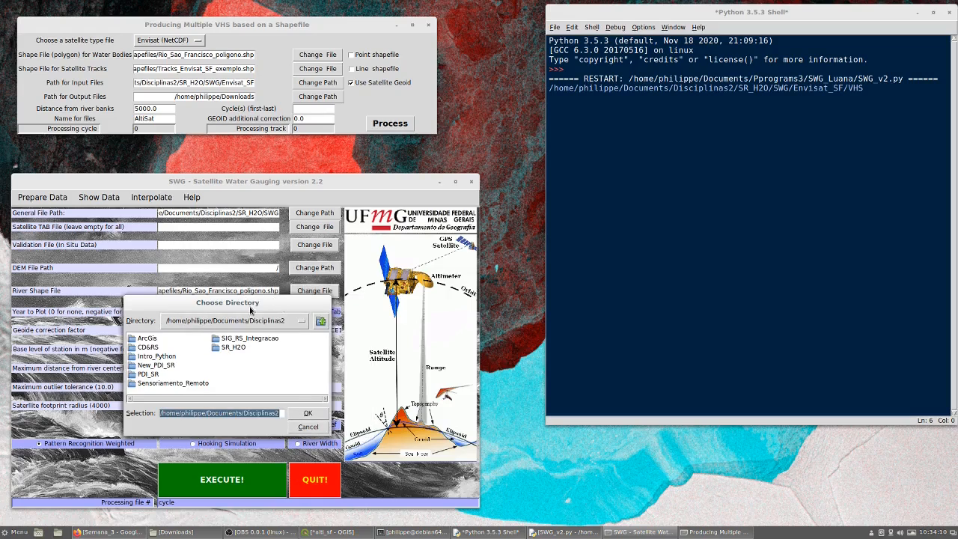
double_click(234, 347)
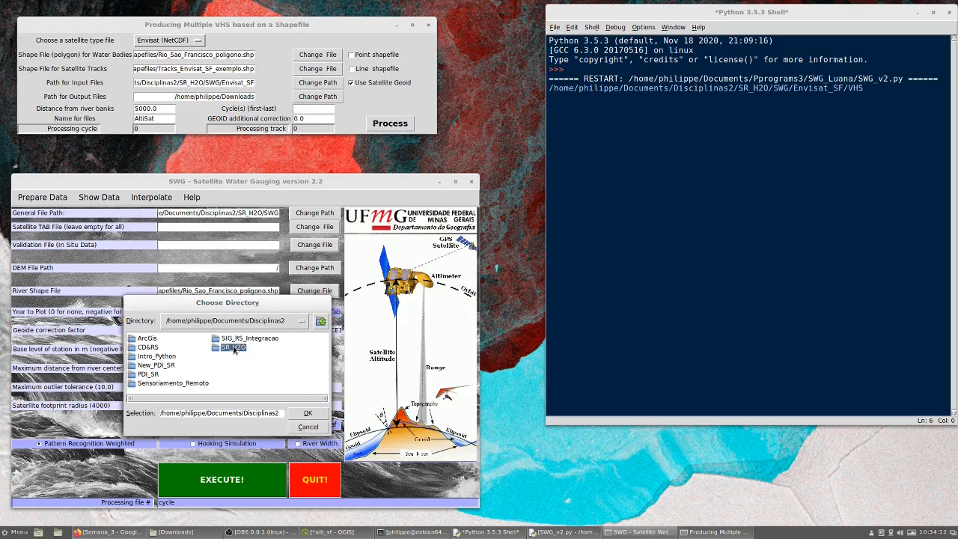
left_click(329, 414)
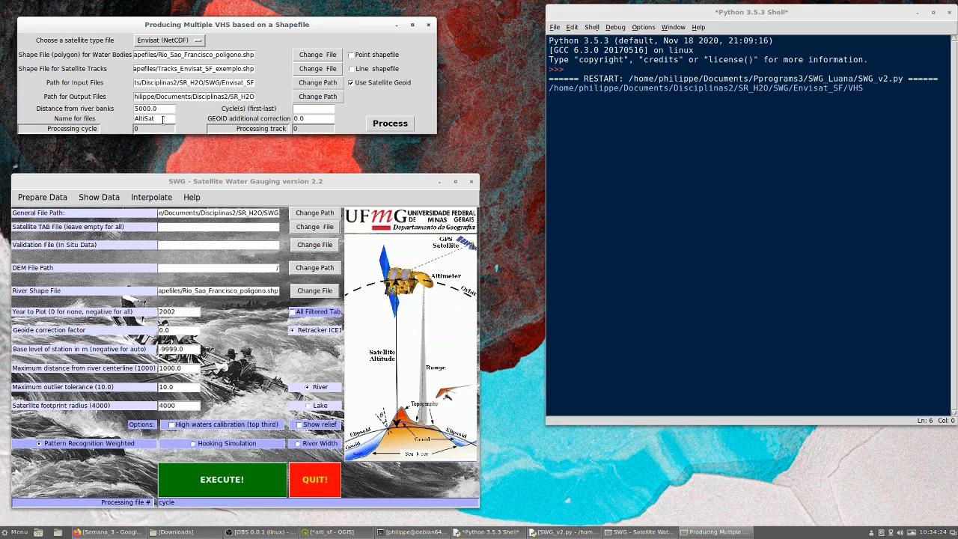
Set the name for files to RSF_MG and the distance from river banks to 4000.0
double_click(160, 118)
type("R")
left_click(136, 109)
Set the first-last cycle range to 21-35
left_click(317, 108)
key("BackSpace")
key("BackSpace")
key("BackSpace")
type("-35")
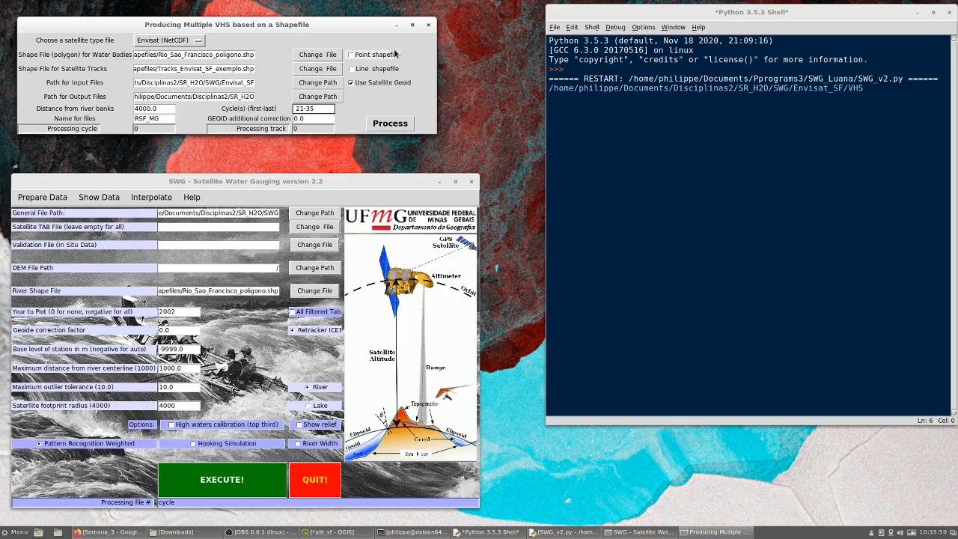
Enable the point and line shapefile outputs, keep Use Satellite Geoid on, and process the virtual stations
left_click(351, 54)
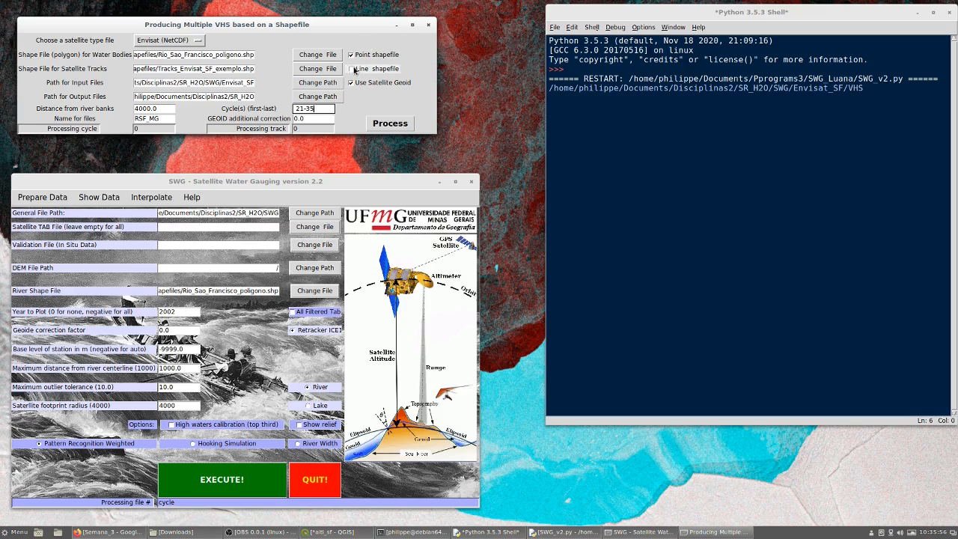
left_click(352, 69)
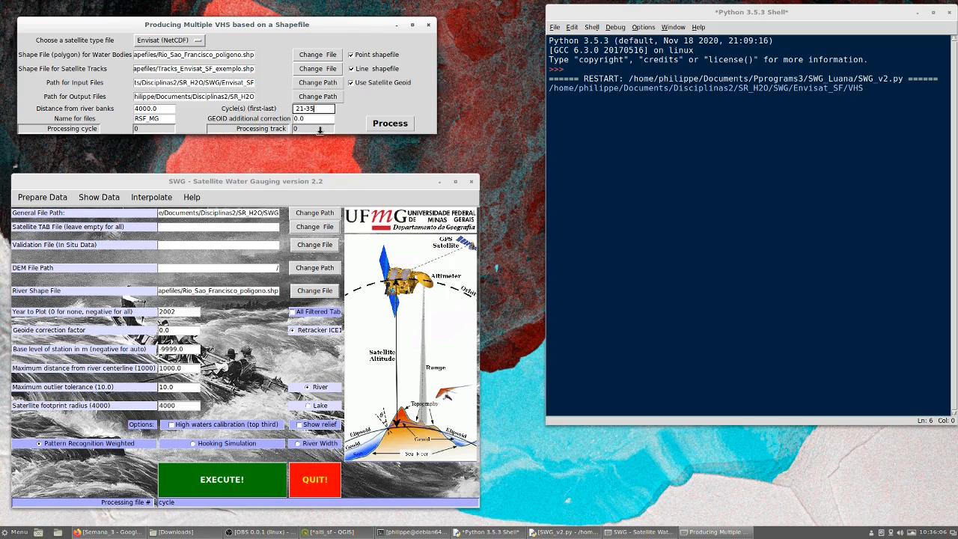
left_click(351, 84)
left_click(352, 84)
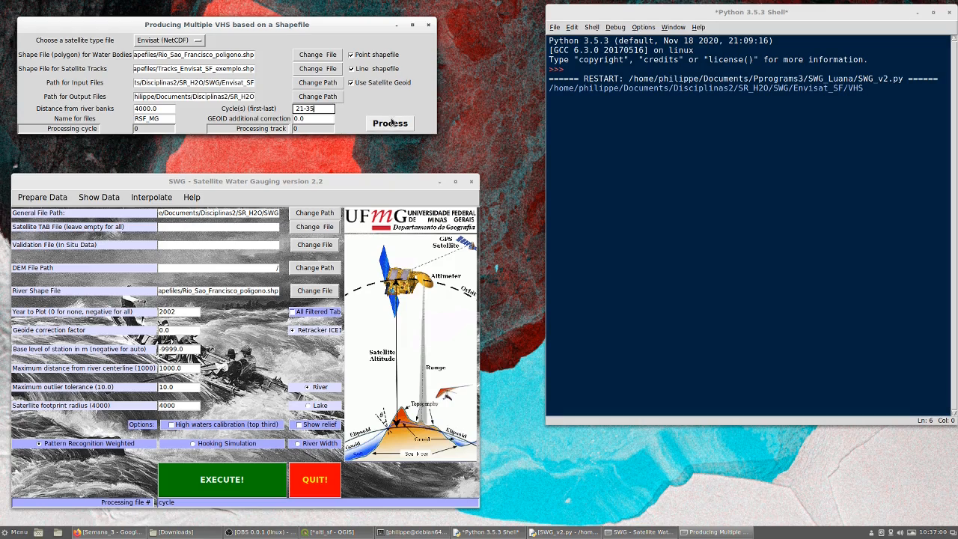
left_click(390, 127)
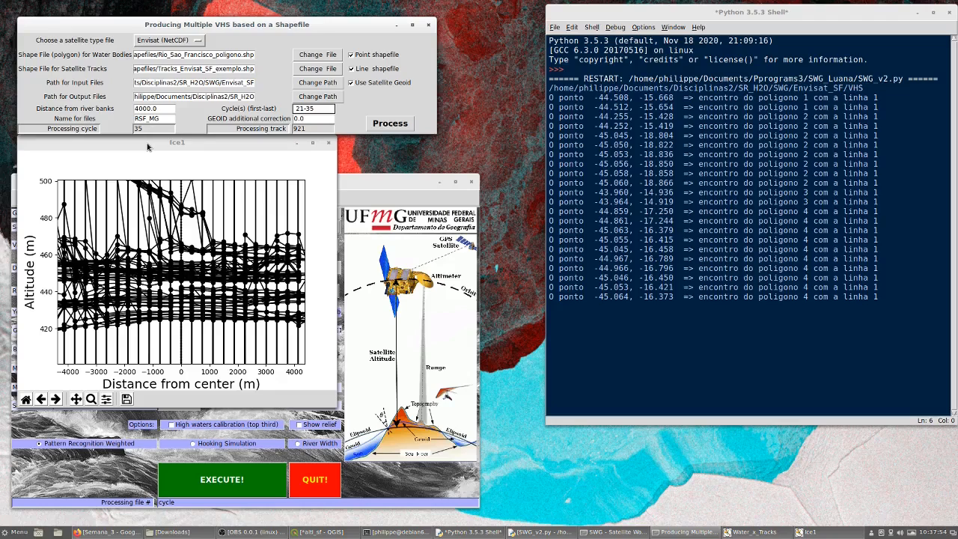
Move the Ice1 altitude plot off the plot behind it and maximize it for inspection
left_click_drag(147, 147, 201, 152)
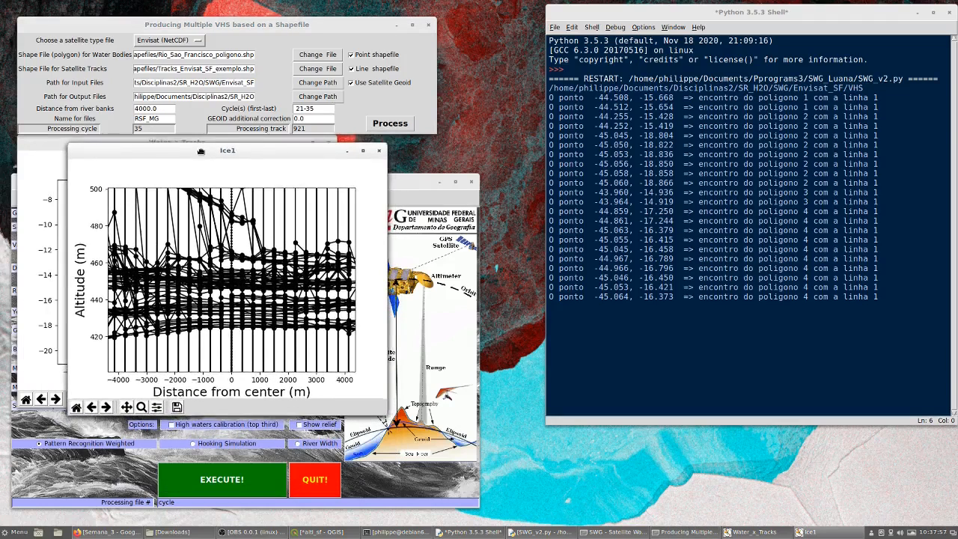
left_click(364, 152)
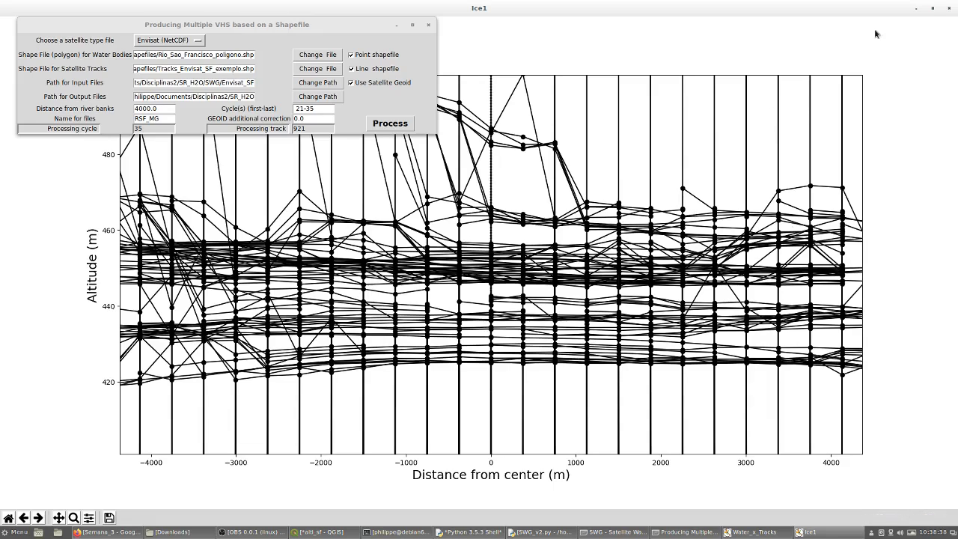
Clear the Ice1 plot and the multiple-VHS dialog out of the way and maximize the Water_x_Tracks plot
left_click(933, 11)
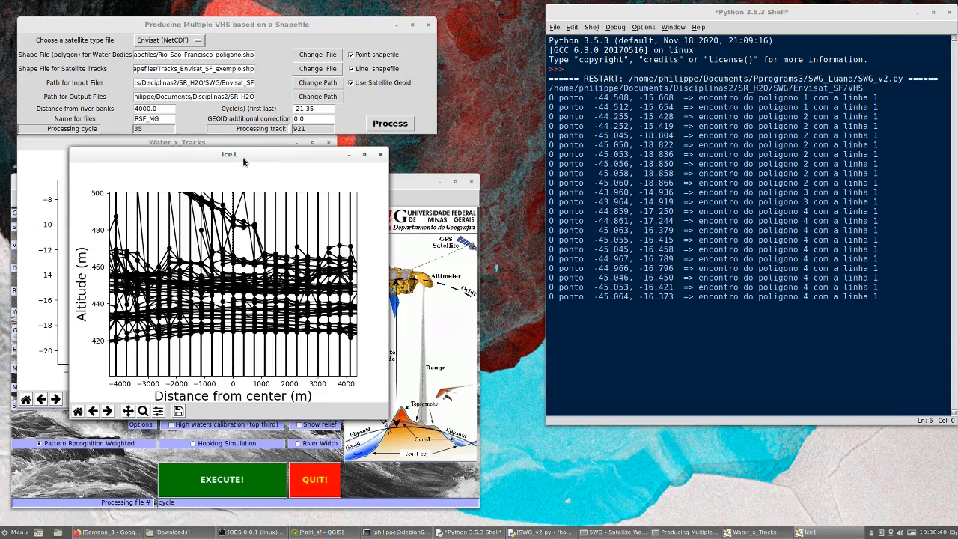
left_click_drag(242, 157, 743, 70)
left_click_drag(243, 143, 292, 152)
left_click(362, 151)
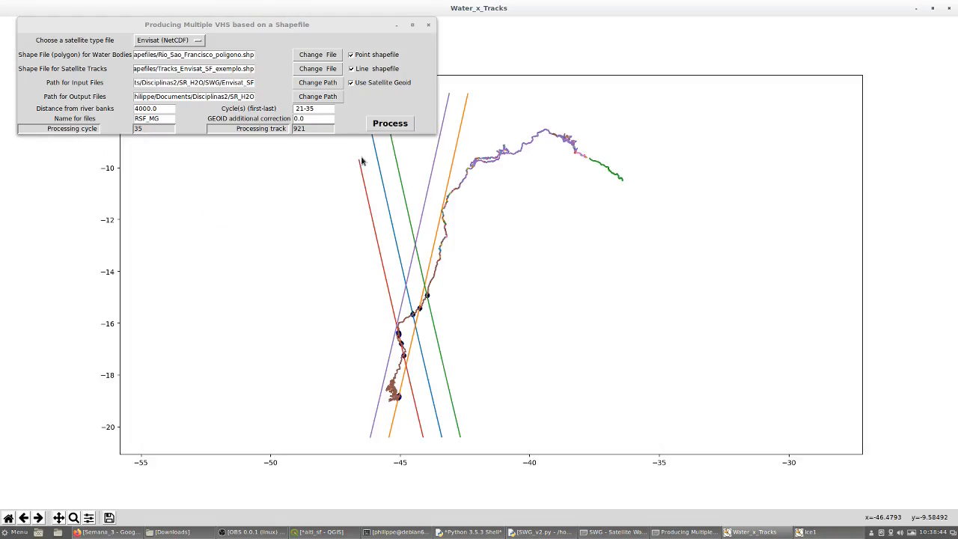
left_click(428, 26)
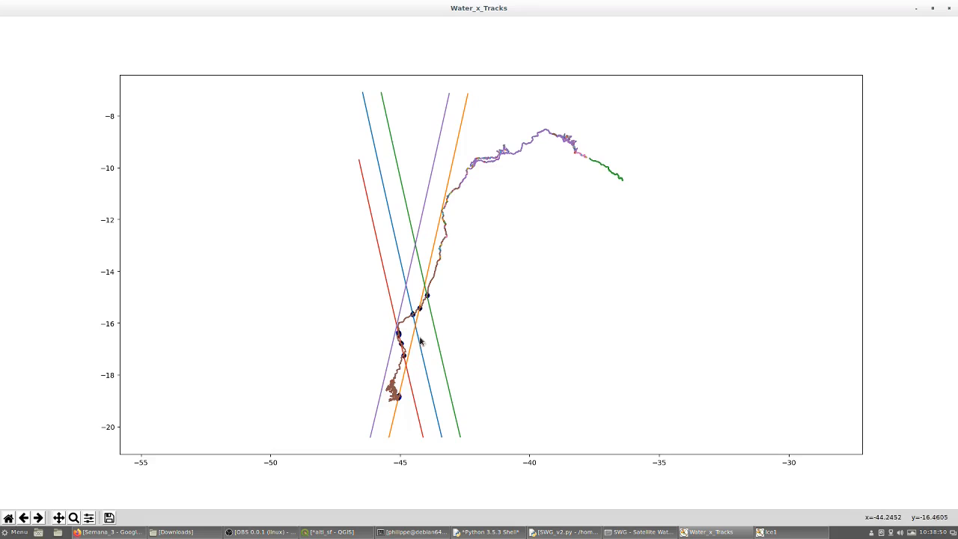
Zoom in on the track crossings over the southern reservoir in the Water_x_Tracks plot, restore its full extent and close it
left_click(74, 517)
left_click_drag(446, 289, 380, 398)
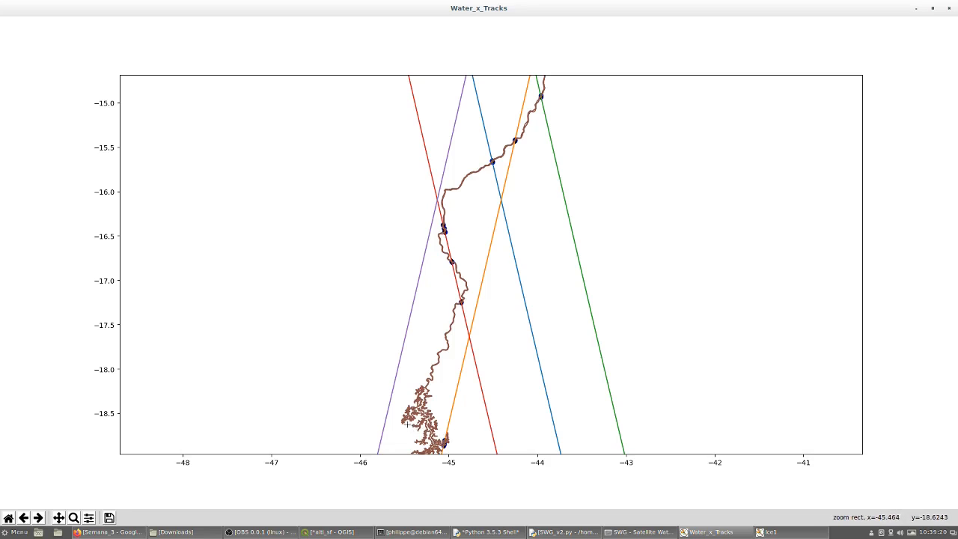
left_click_drag(407, 425, 463, 455)
left_click_drag(486, 215, 716, 396)
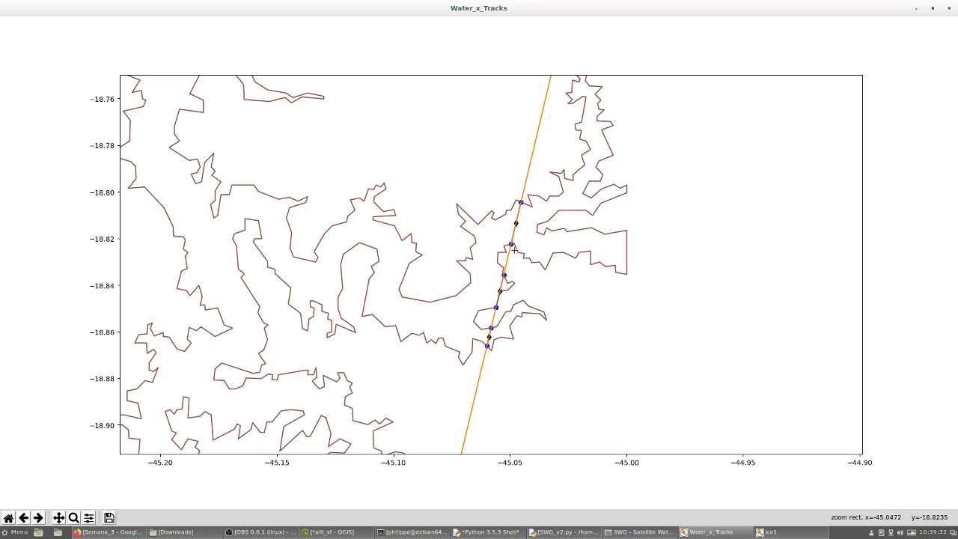
left_click(9, 517)
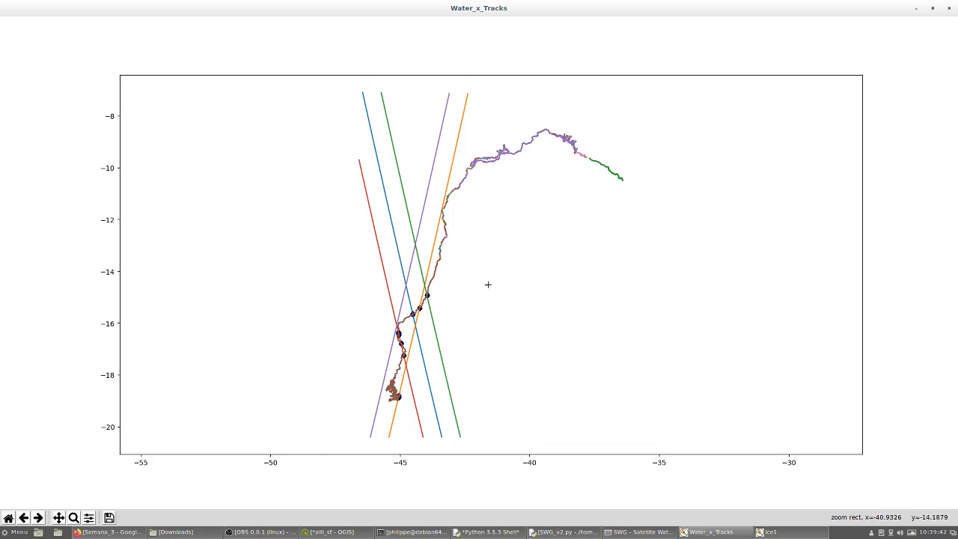
left_click(951, 7)
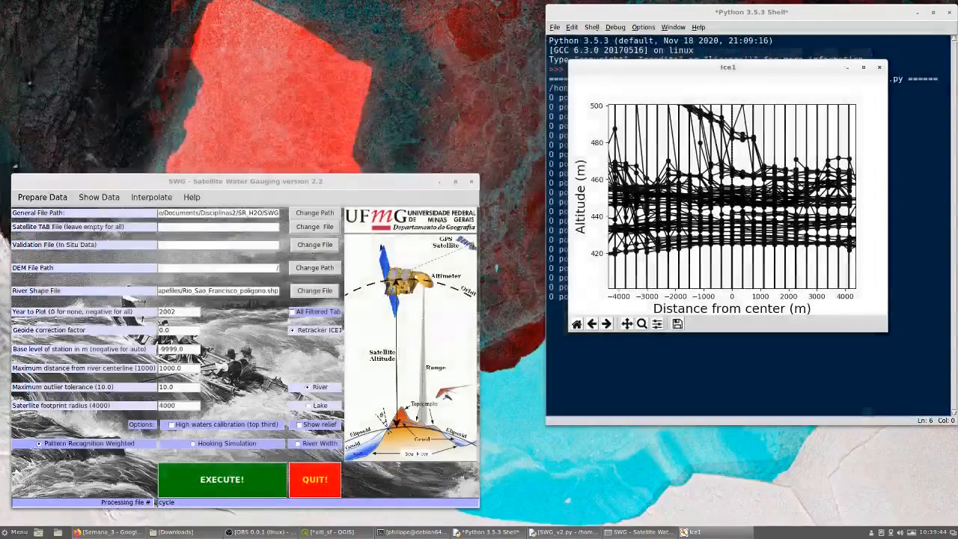
Enlarge the Ice1 altitude plot to examine the altitude profiles, and close it to return to the main SWG window
left_click_drag(784, 65, 300, 63)
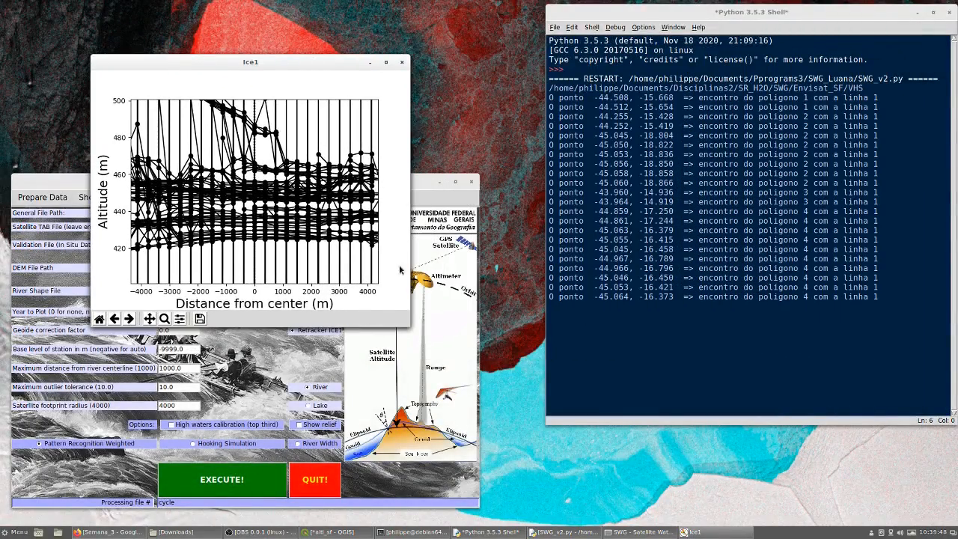
left_click_drag(411, 327, 707, 432)
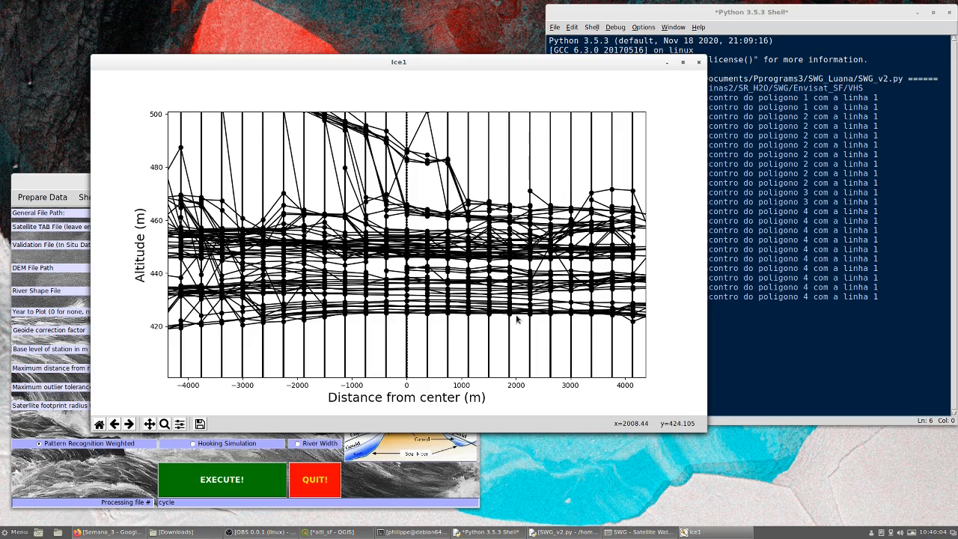
left_click(698, 61)
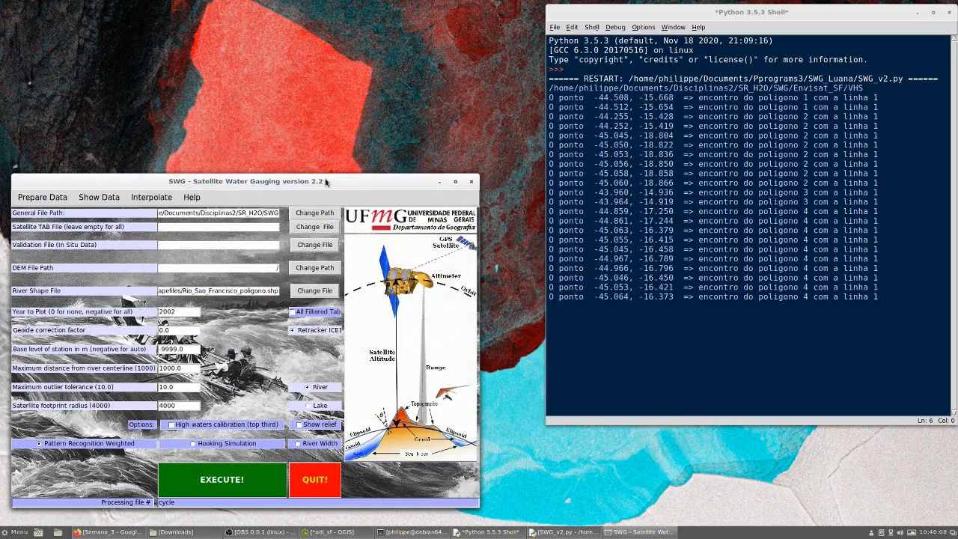
left_click_drag(326, 181, 350, 52)
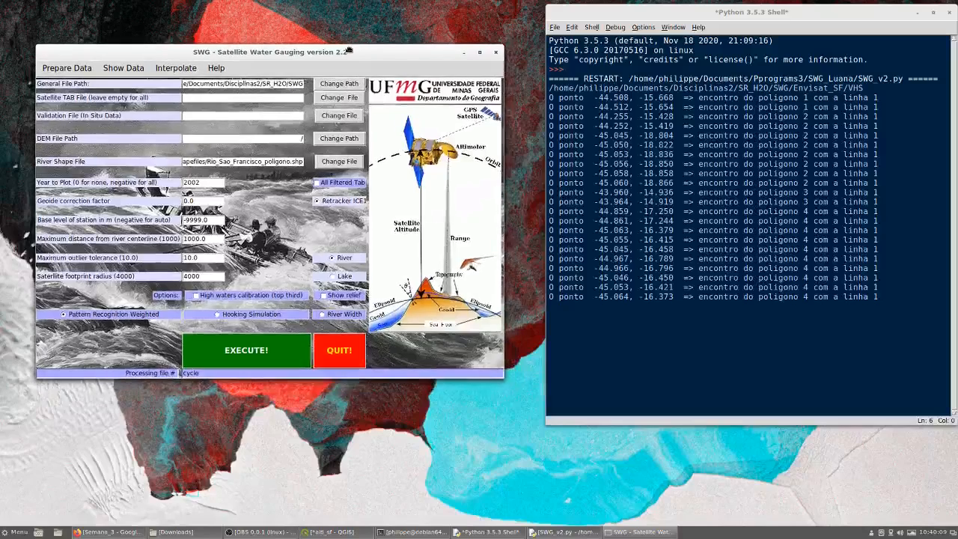
Switch to the file manager and show the contents of Documents/Disciplinas2/SR_H2O/VHS as a detailed list
left_click(193, 532)
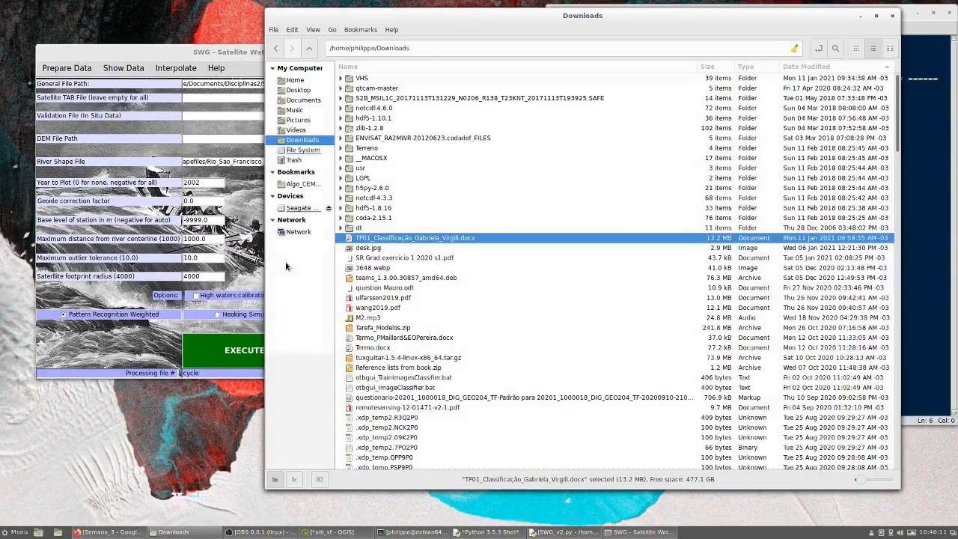
left_click(305, 100)
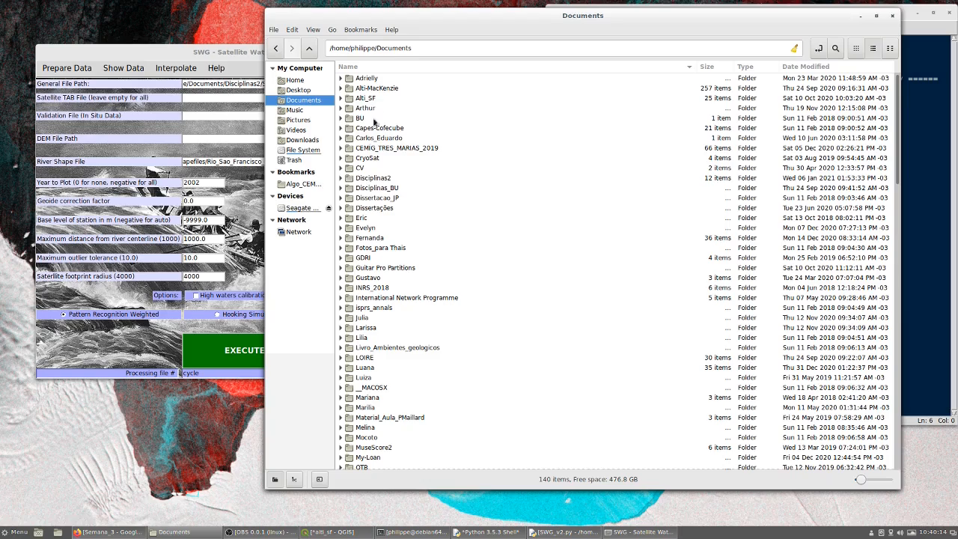
double_click(373, 177)
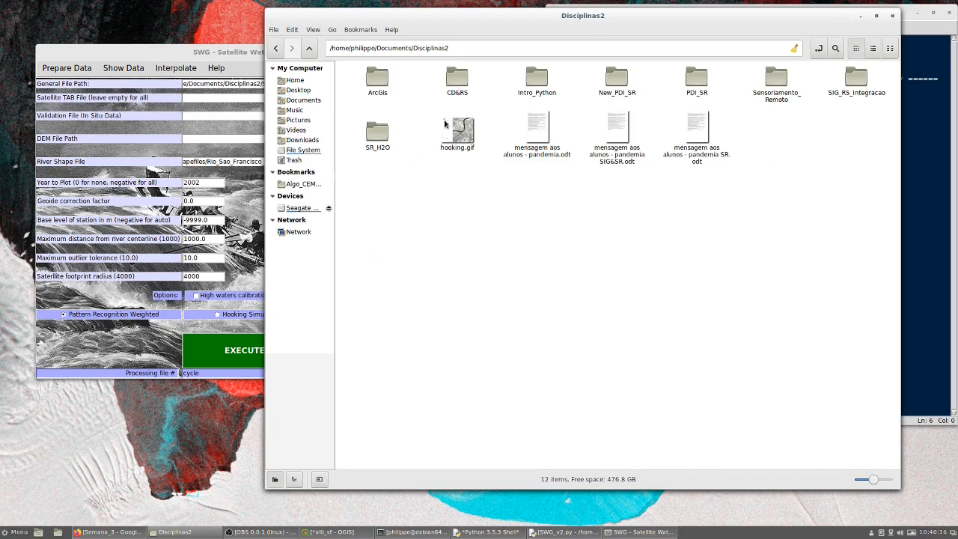
double_click(377, 133)
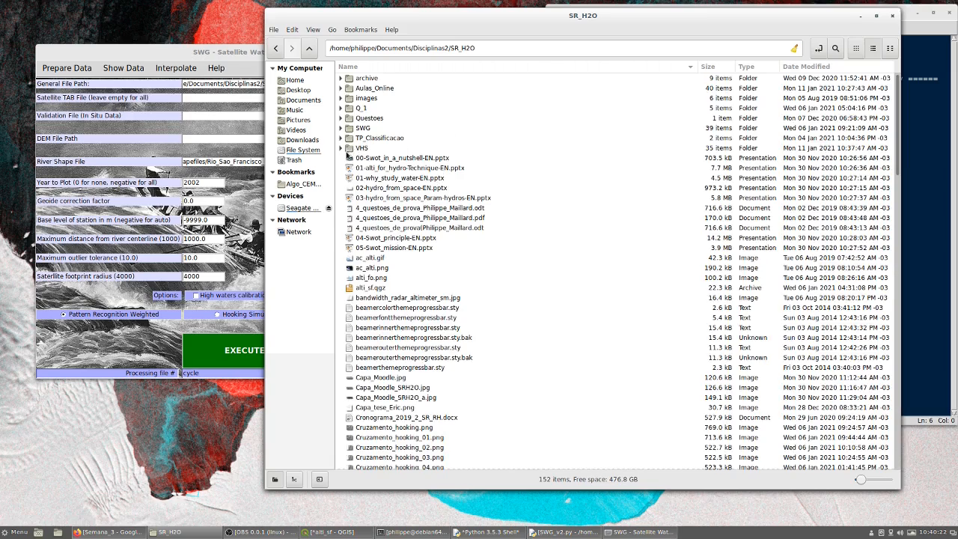
double_click(348, 149)
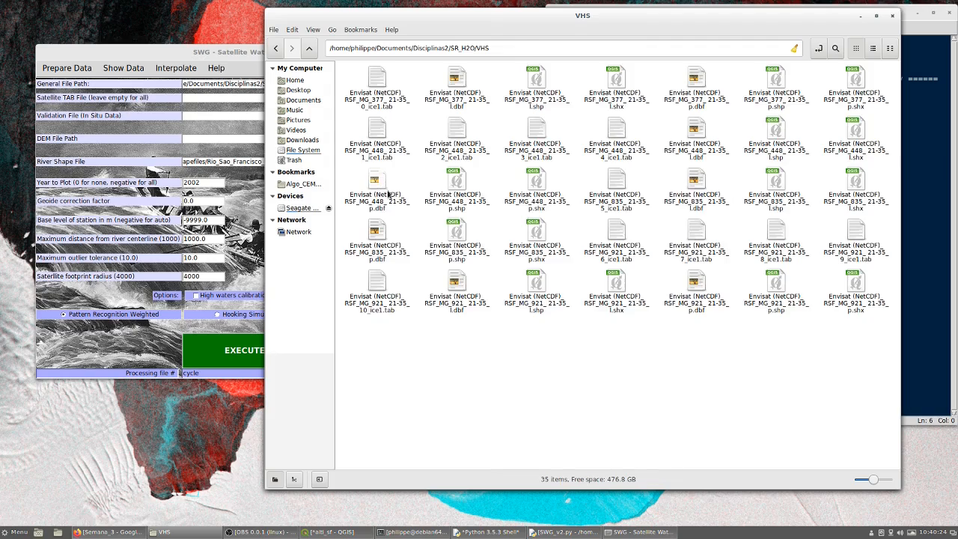
left_click(873, 49)
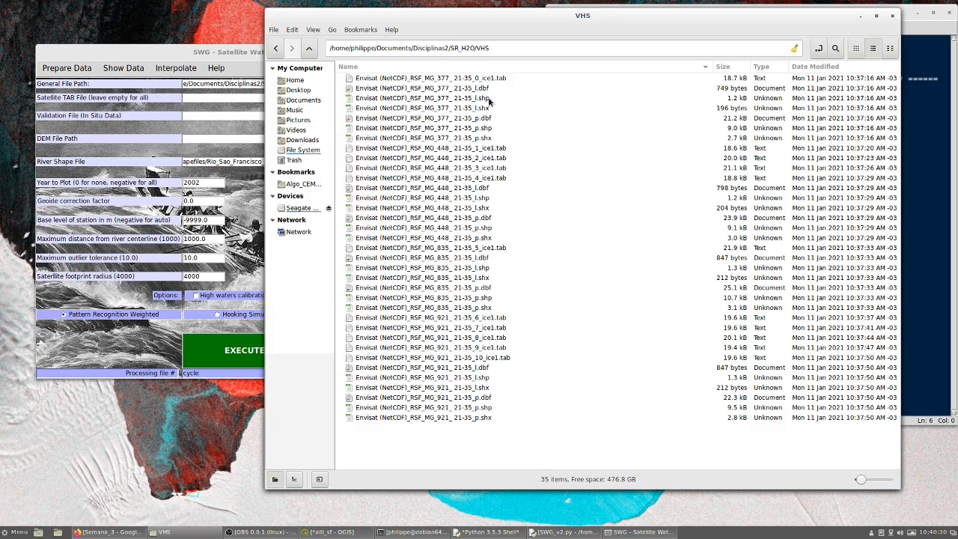
Review the contents of Envisat (NetCDF)_RSF_MG_448_ 21-35_1_ice1.tab, close the file and minimize the VHS folder window
double_click(386, 149)
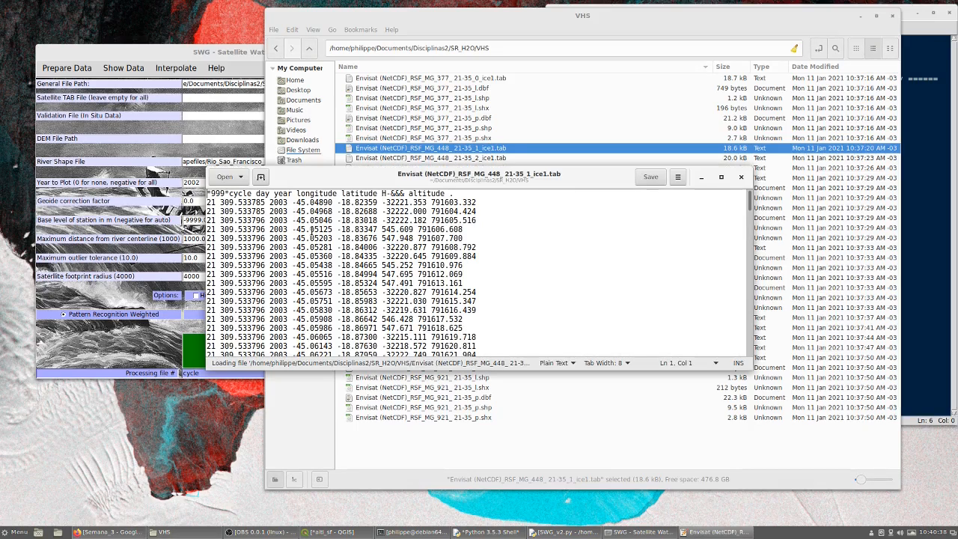
scroll(275, 230, "down", 2)
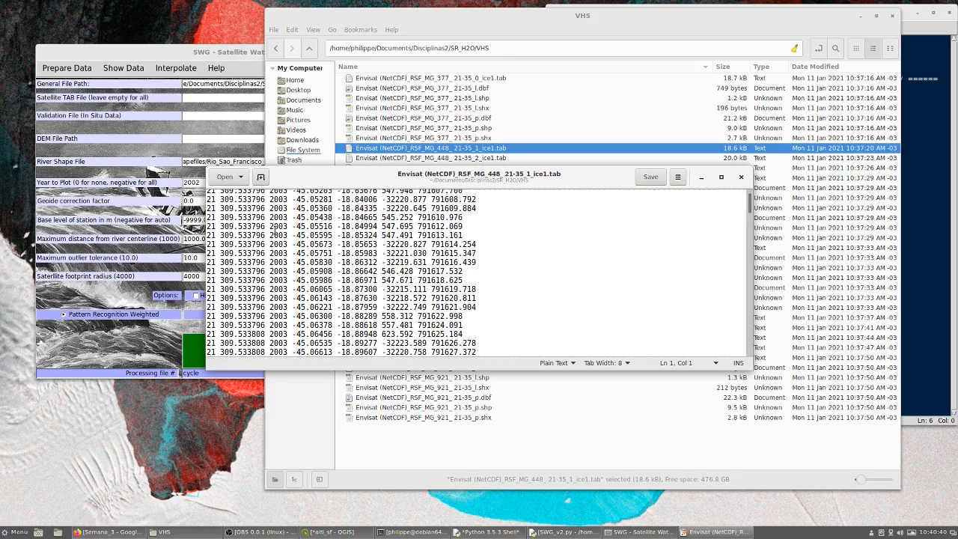
scroll(274, 231, "up", 2)
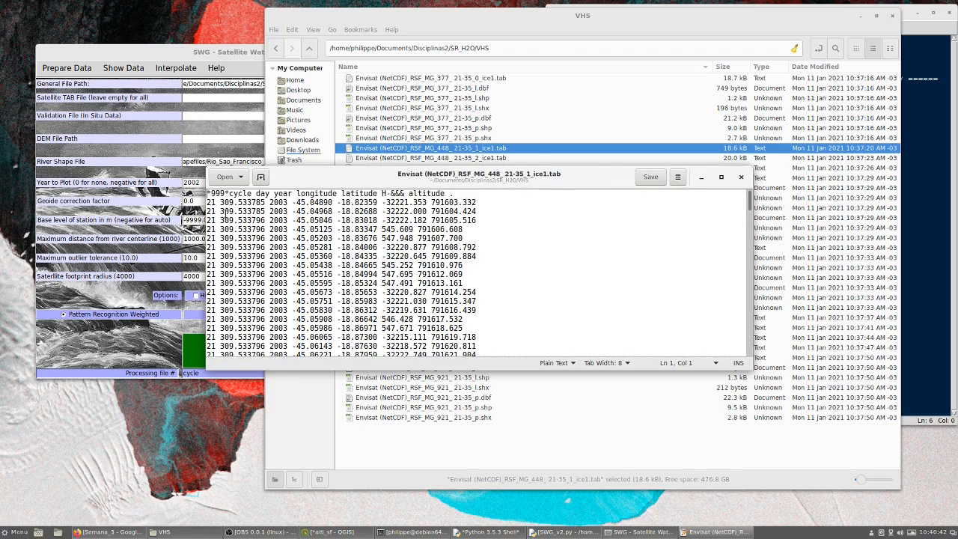
left_click(742, 177)
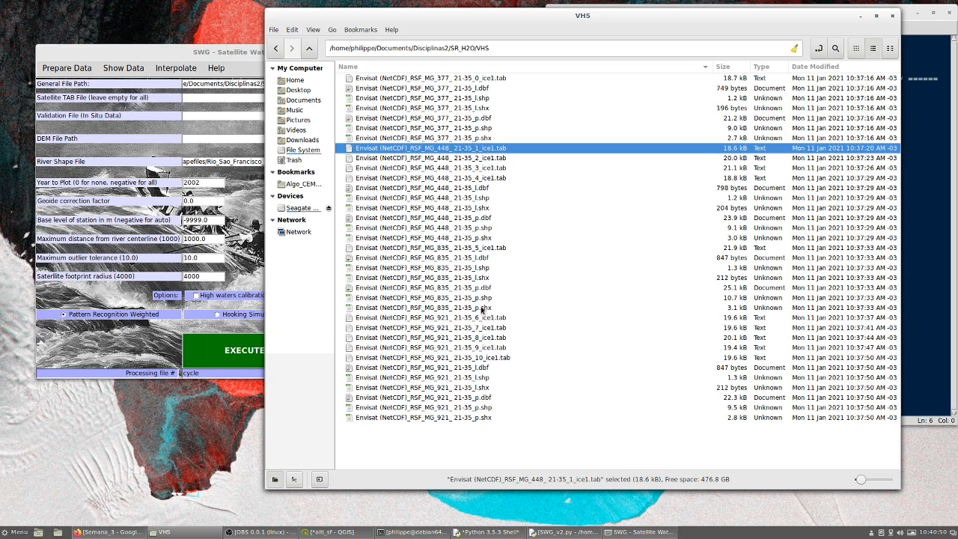
left_click(861, 15)
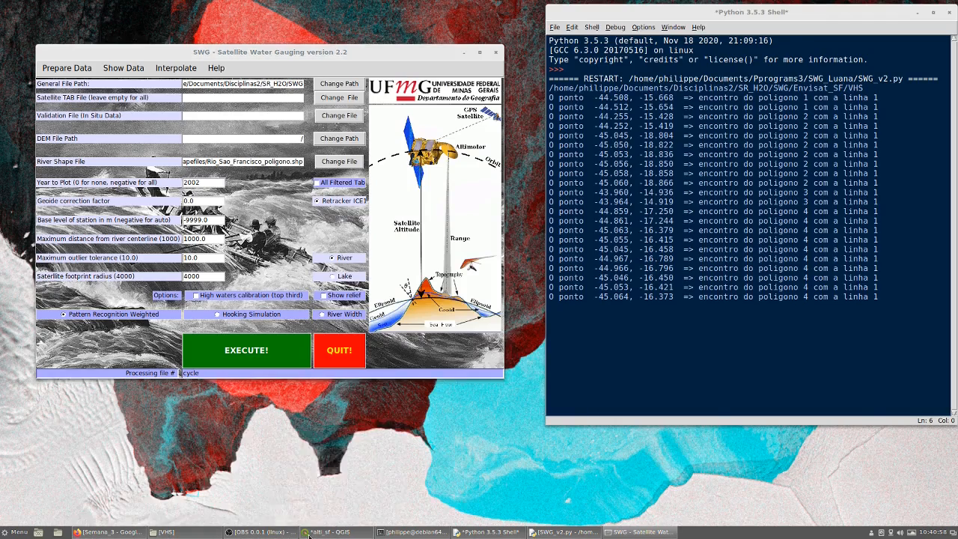
Switch to QGIS and add all point and line shapefiles for tracks 921, 835, 448 and 377 from the SR_H2O/VHS folder
left_click(329, 531)
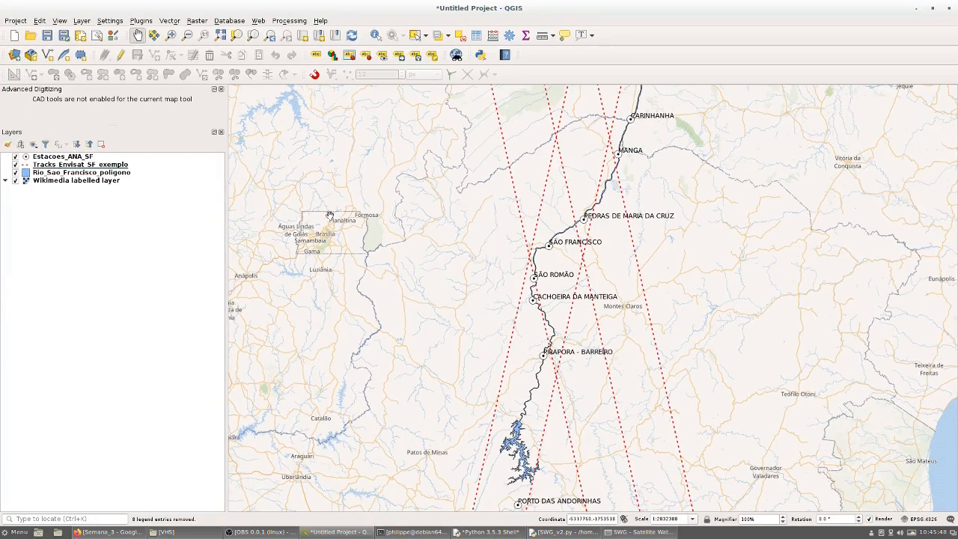
left_click(15, 55)
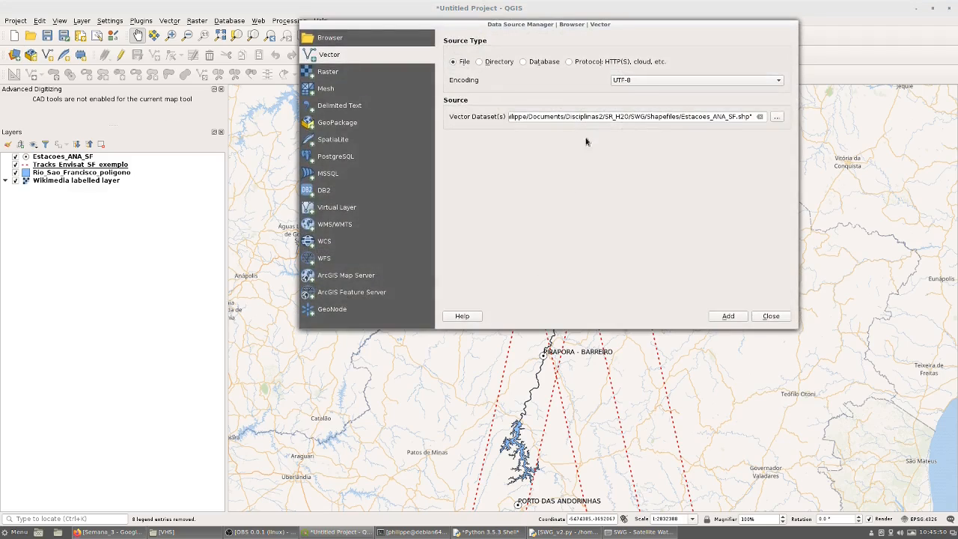
left_click(776, 117)
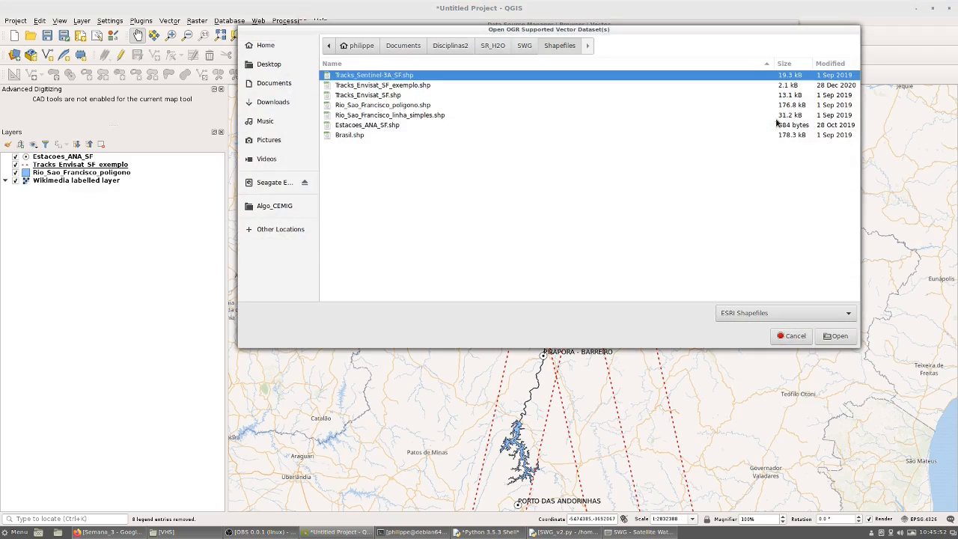
left_click(494, 47)
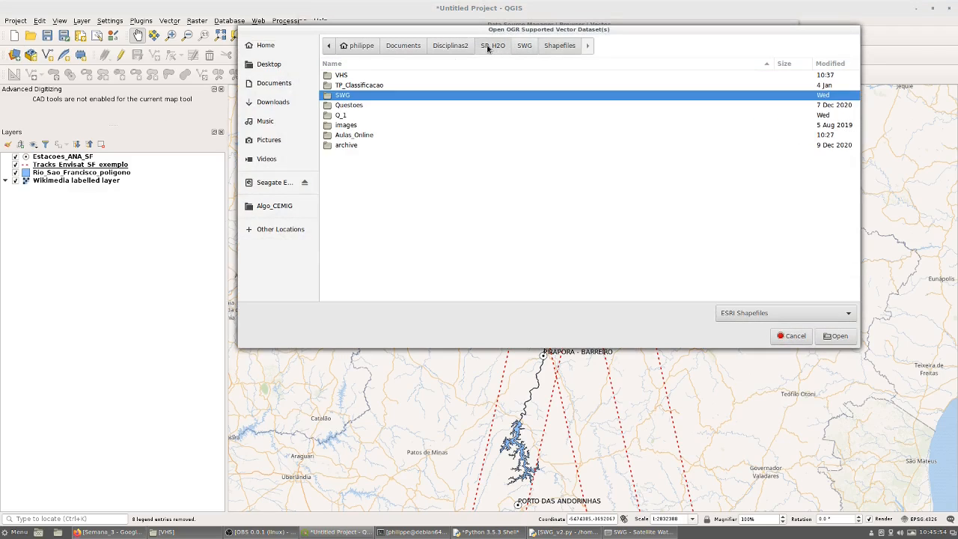
double_click(342, 76)
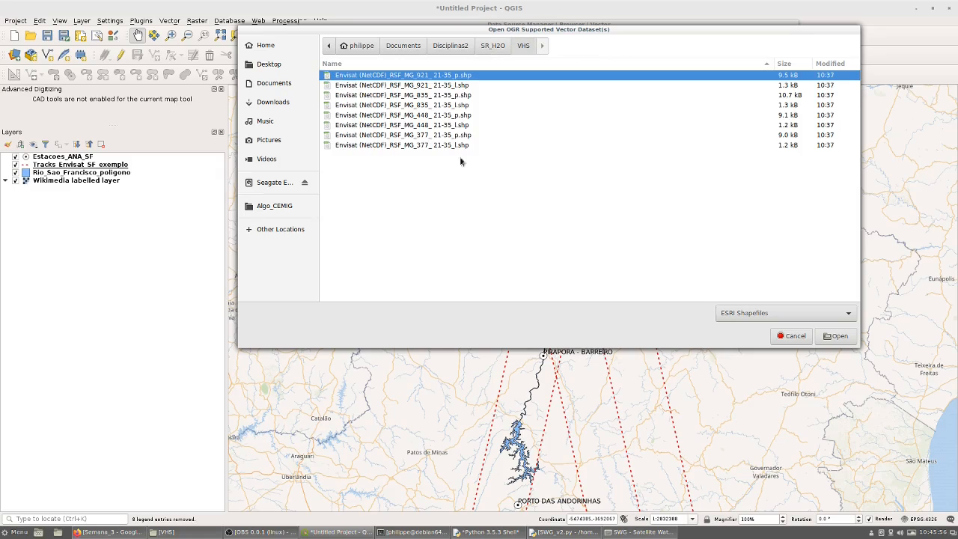
left_click(442, 145, "shift")
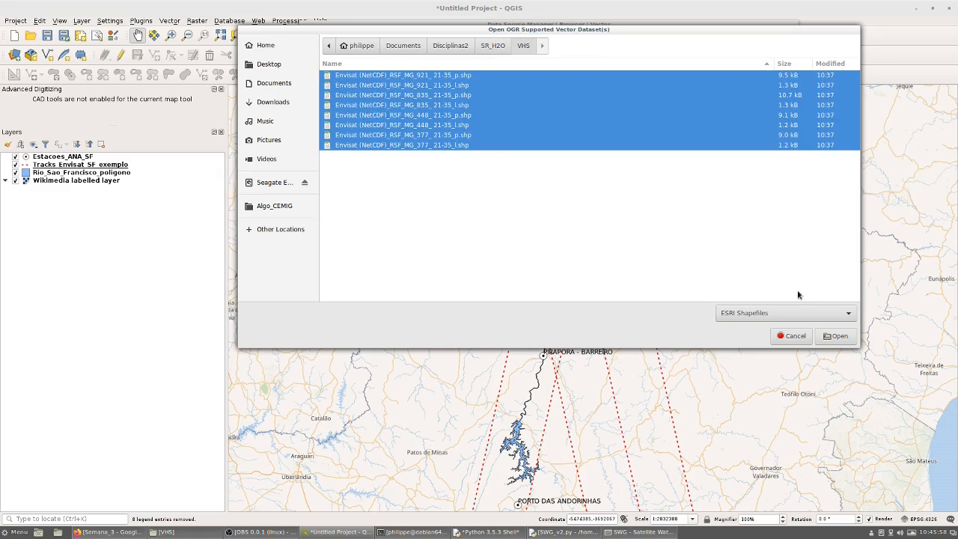
left_click(836, 336)
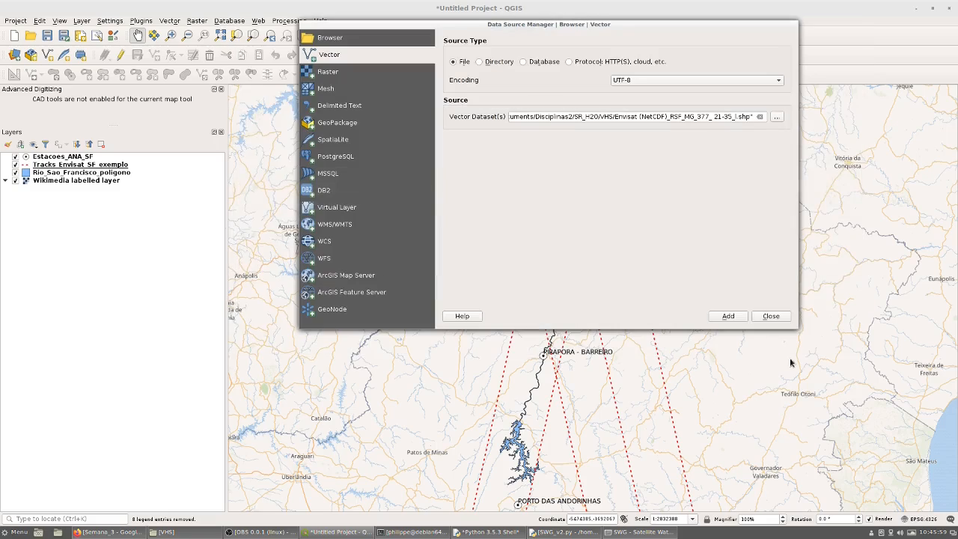
left_click(728, 316)
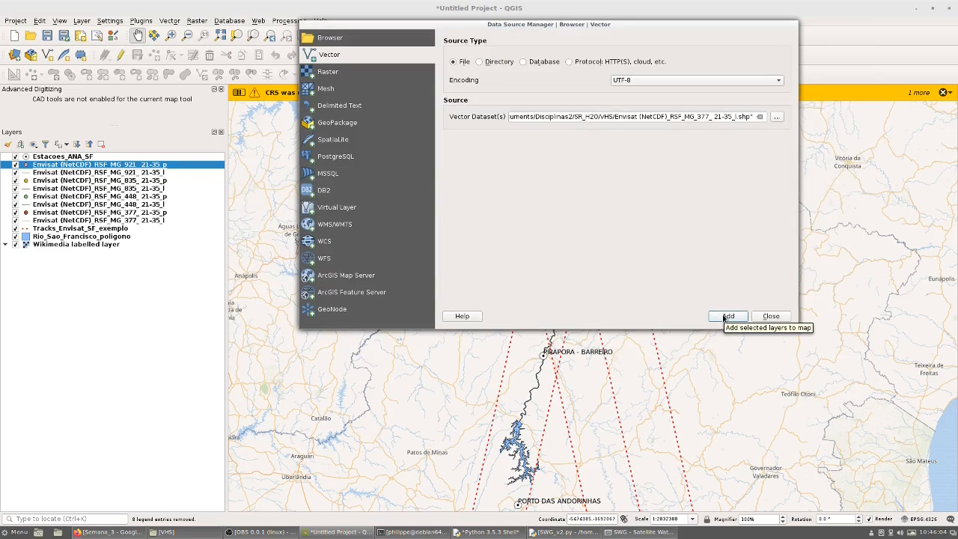
left_click(771, 316)
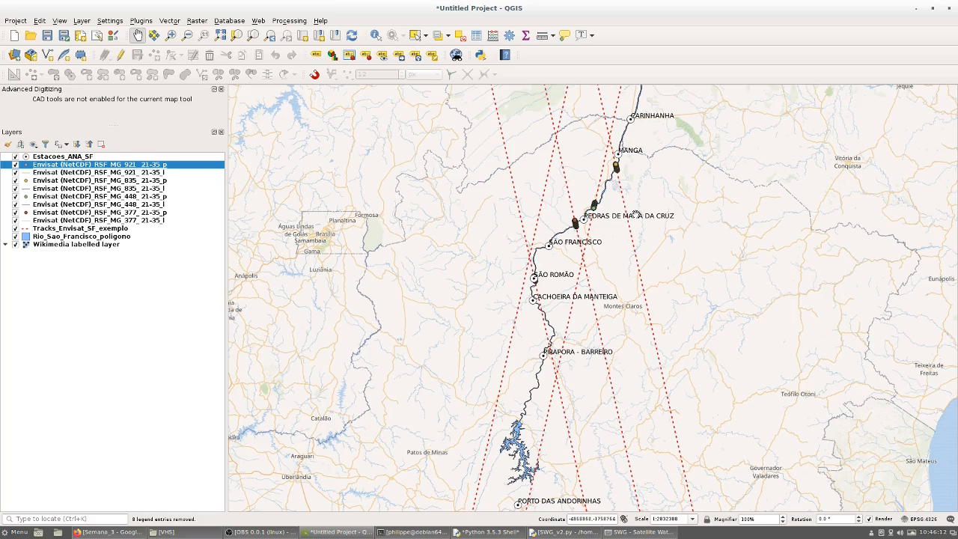
Examine the virtual station points along the São Francisco River, from the southern reservoir up past Pedras de Maria da Cruz
scroll(534, 463, "up", 2)
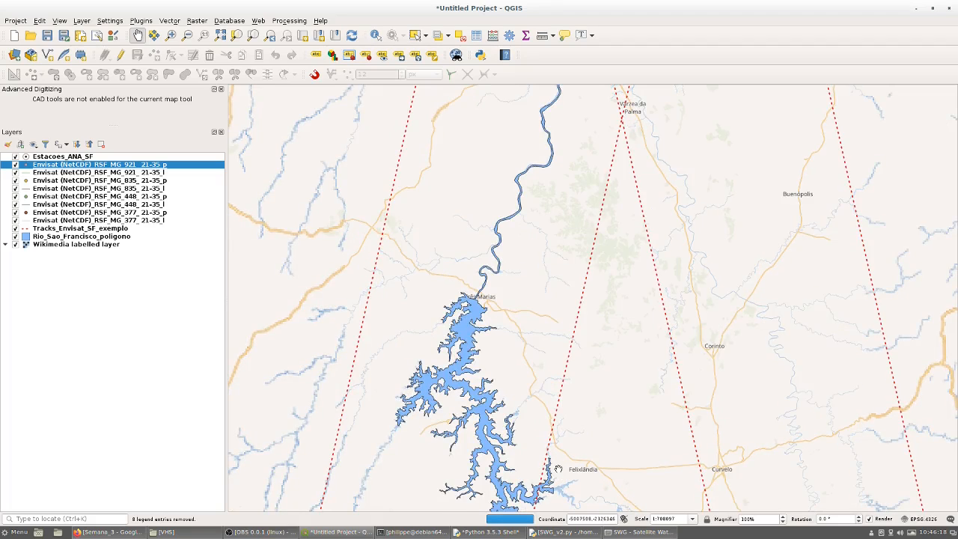
scroll(558, 470, "down", 1)
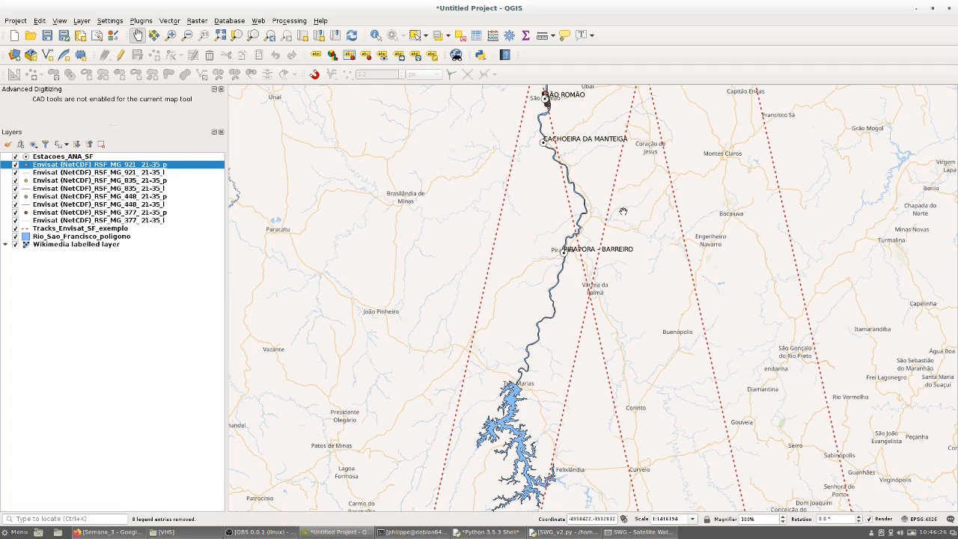
scroll(622, 209, "down", 1)
left_click_drag(607, 240, 565, 331)
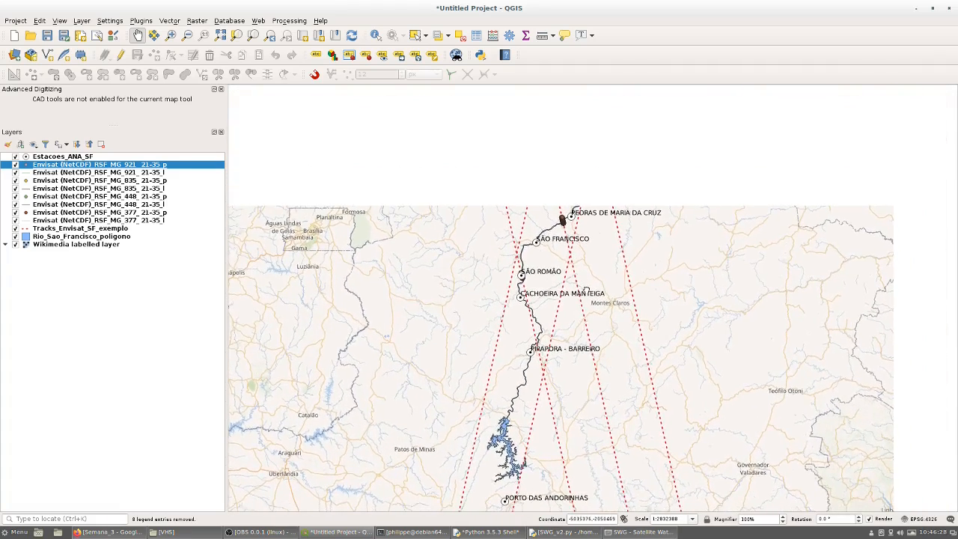
scroll(589, 223, "up", 1)
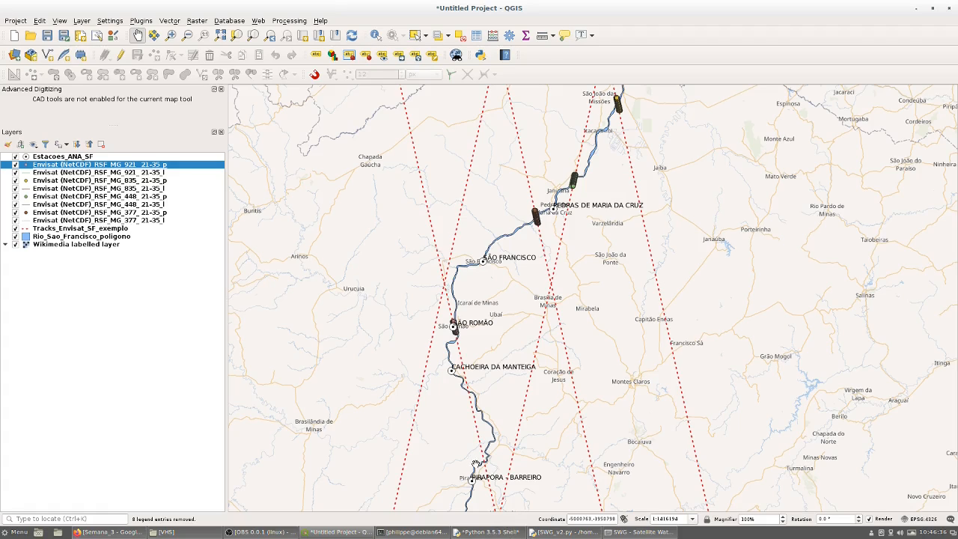
Hide the point layers for tracks 921, 835, 448 and 377 and examine the remaining lines over the river near São Romão
scroll(476, 462, "up", 1)
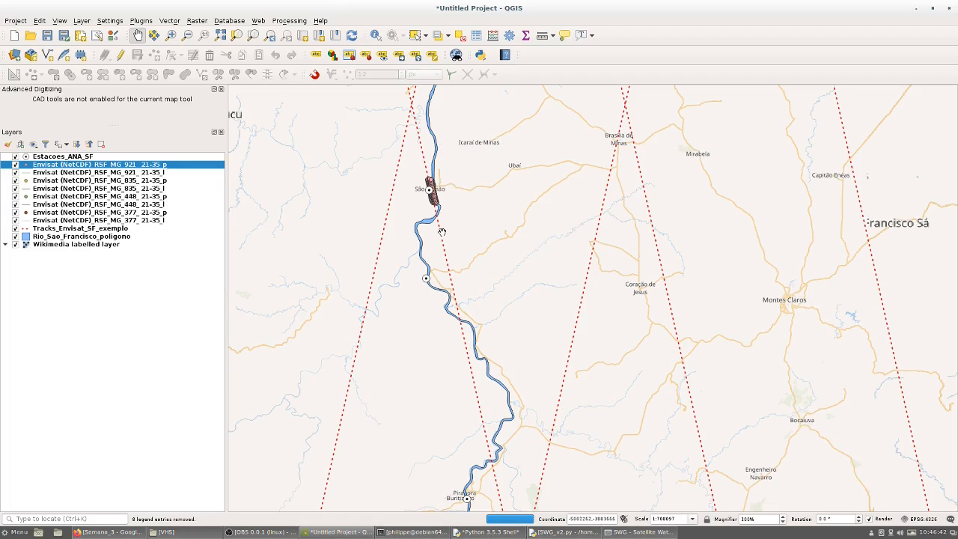
scroll(439, 175, "up", 2)
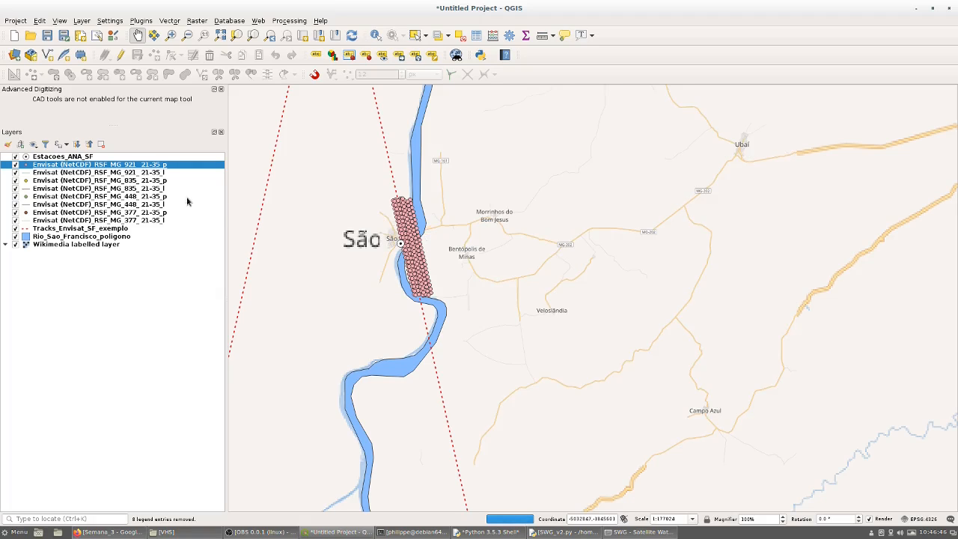
left_click(15, 165)
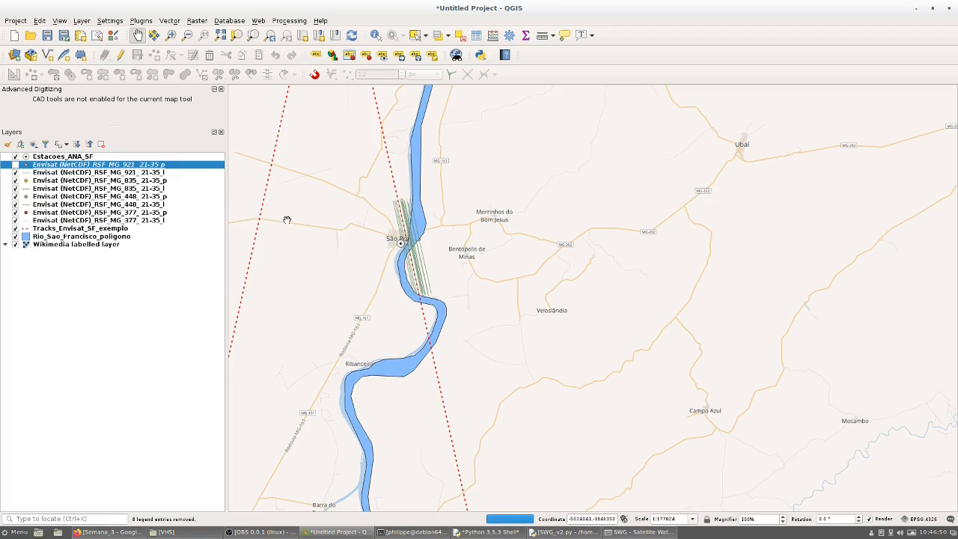
left_click(15, 180)
left_click(15, 196)
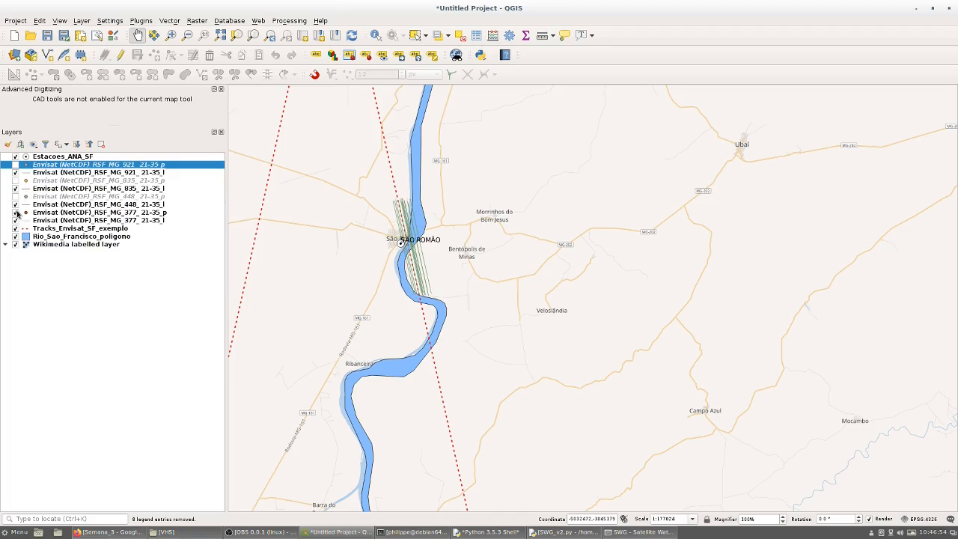
left_click(15, 213)
left_click(15, 205)
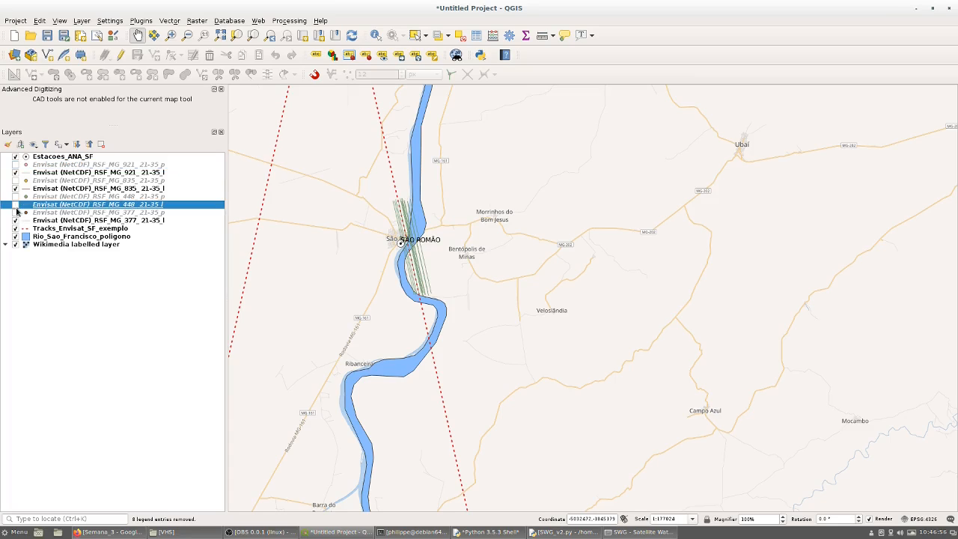
left_click(16, 212)
left_click(15, 213)
left_click(15, 205)
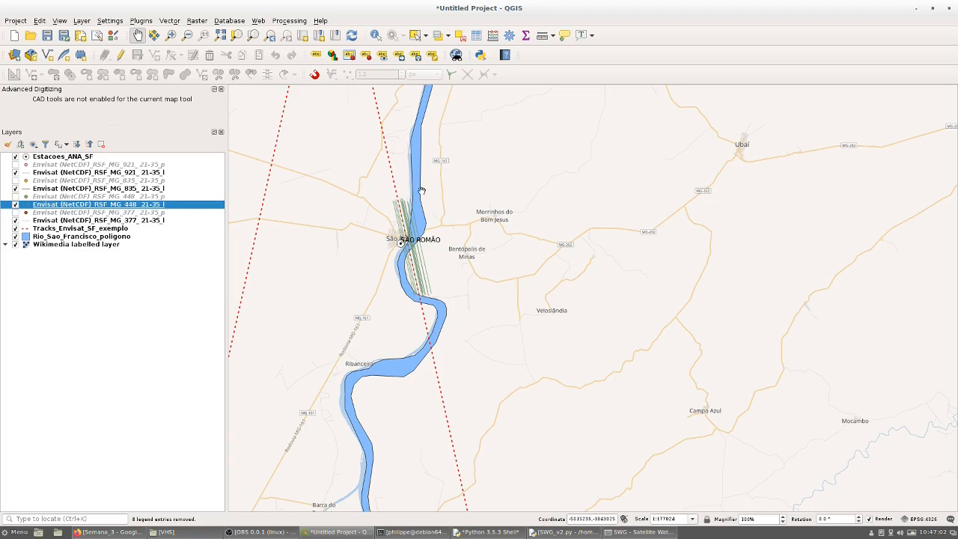
scroll(419, 214, "up", 2)
scroll(387, 312, "down", 1)
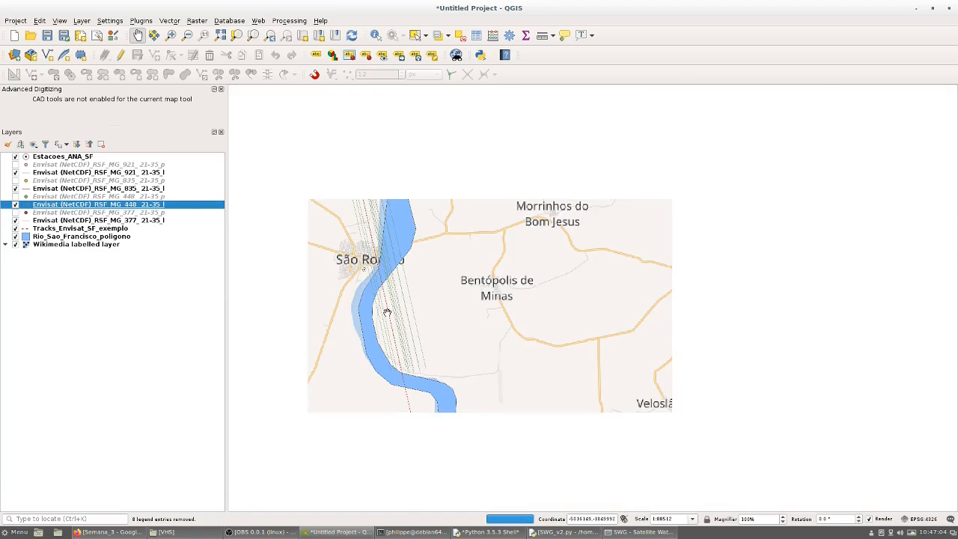
Show the four Envisat point layers again and hide the Wikimedia labelled layer
left_click(15, 213)
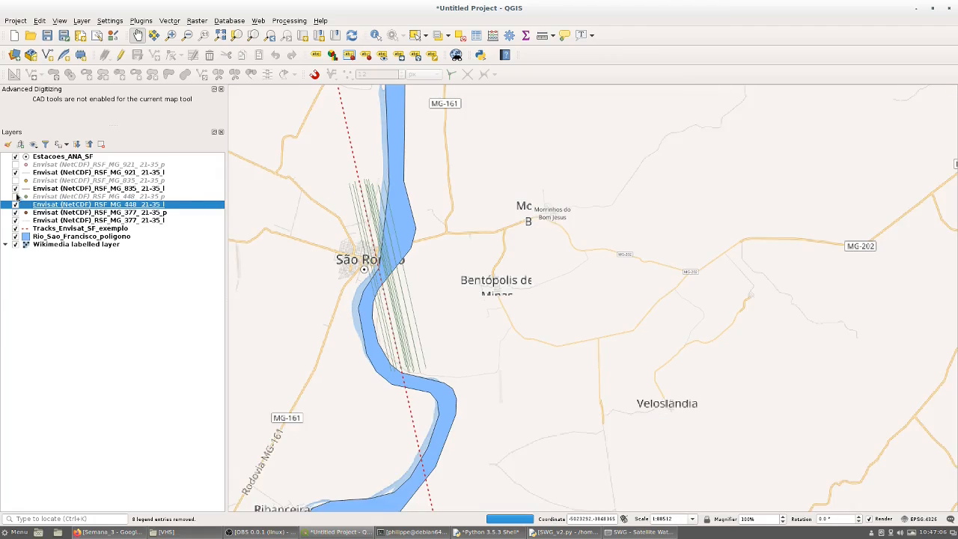
left_click(15, 196)
left_click(15, 180)
left_click(15, 164)
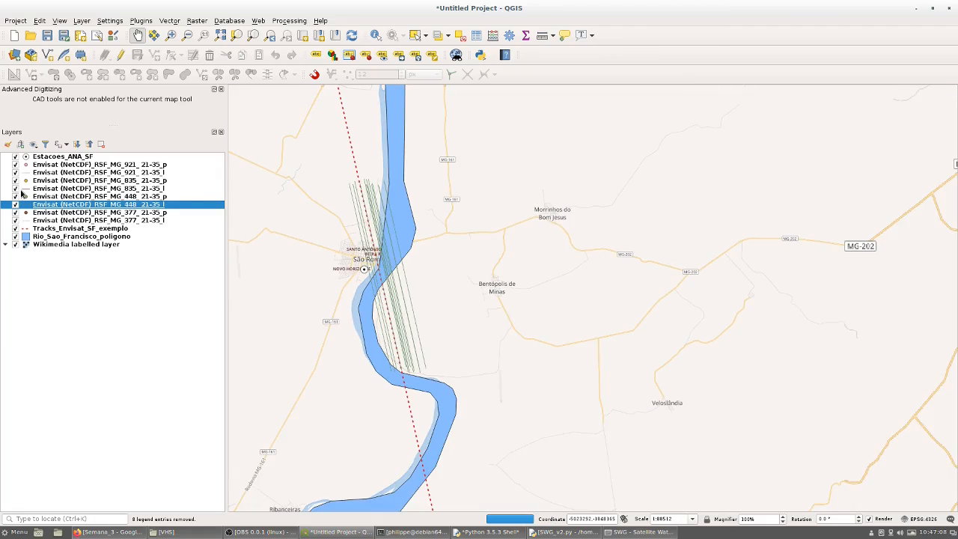
left_click(16, 245)
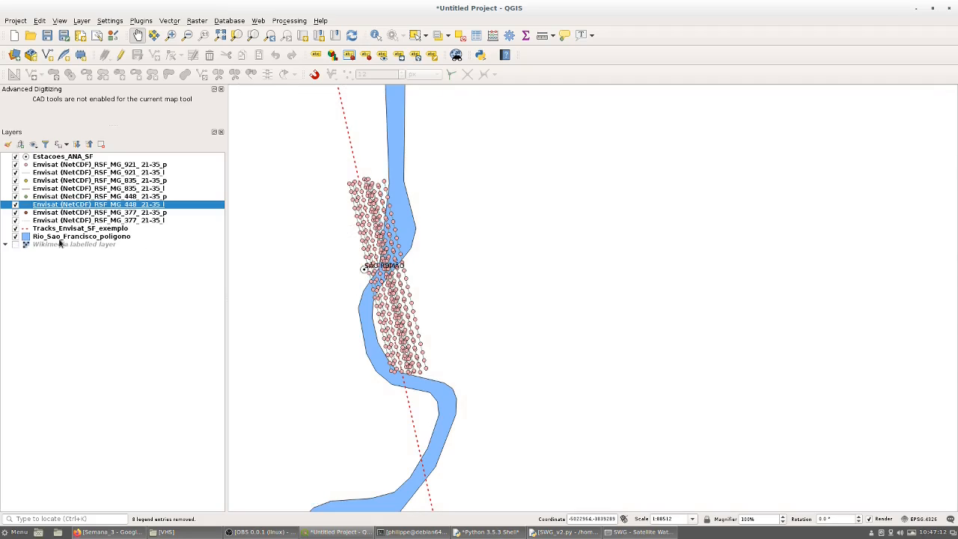
Zoom the map to the full extent of the Tracks_Envisat_SF_exemplo layer
left_click(69, 213)
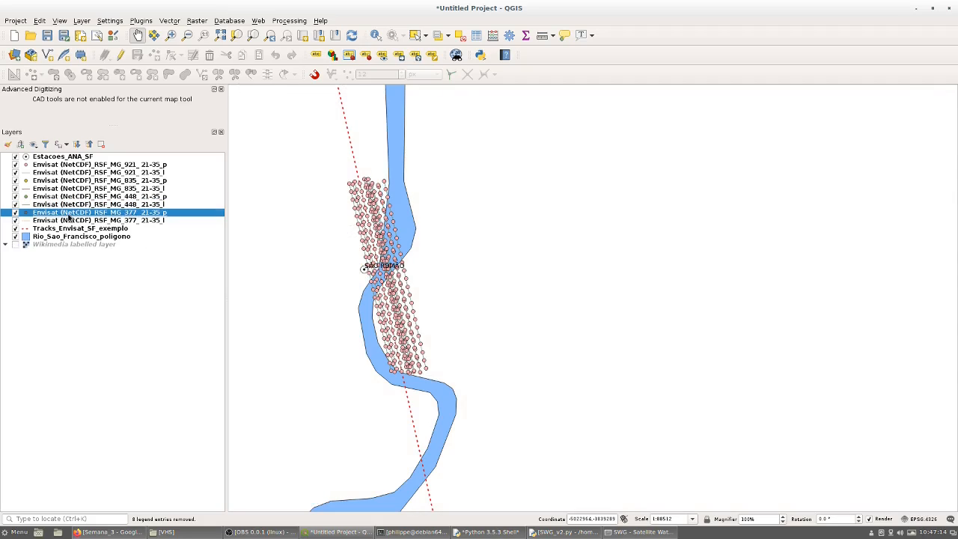
left_click(68, 229)
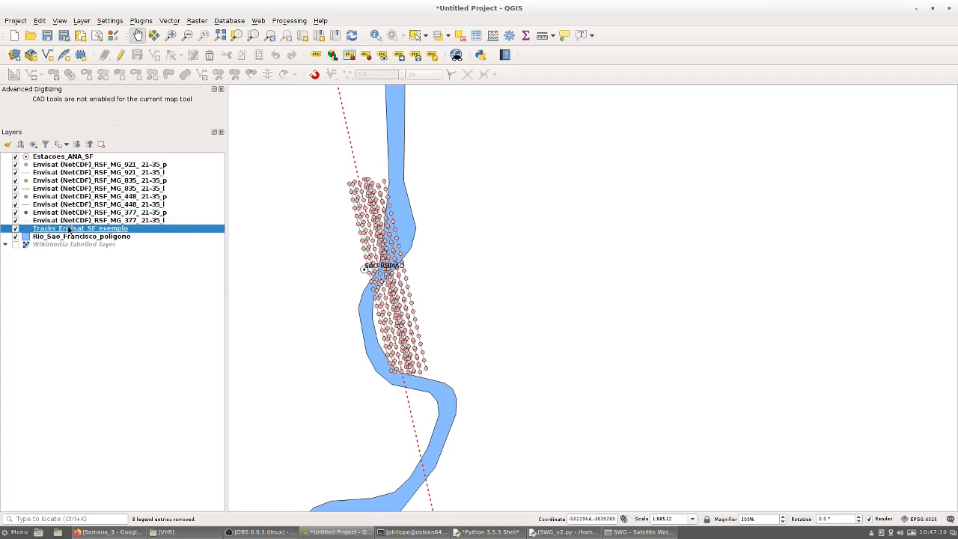
right_click(68, 229)
left_click(92, 237)
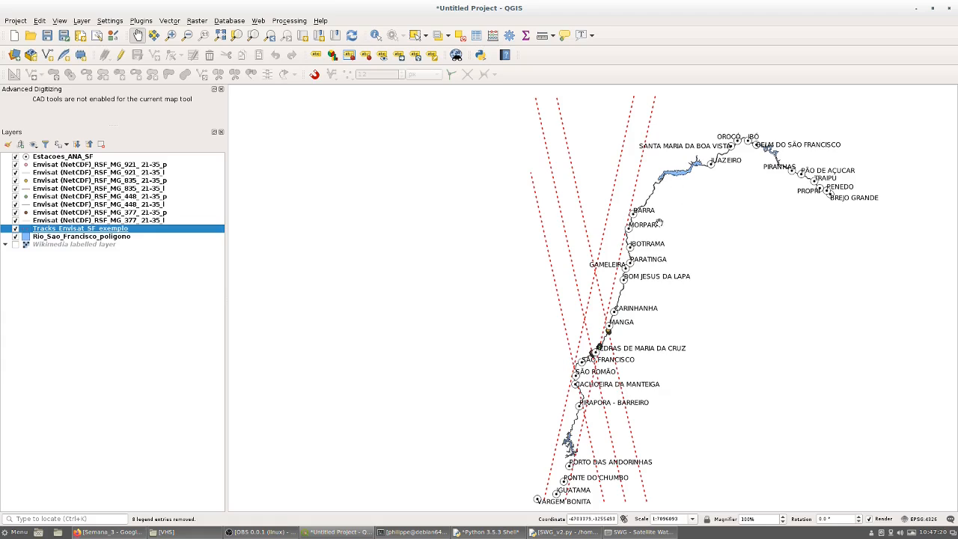
Examine where the Envisat tracks cross the São Francisco River, from the southern reservoir up past São Romão and Pedras de Maria da Cruz
scroll(589, 329, "up", 1)
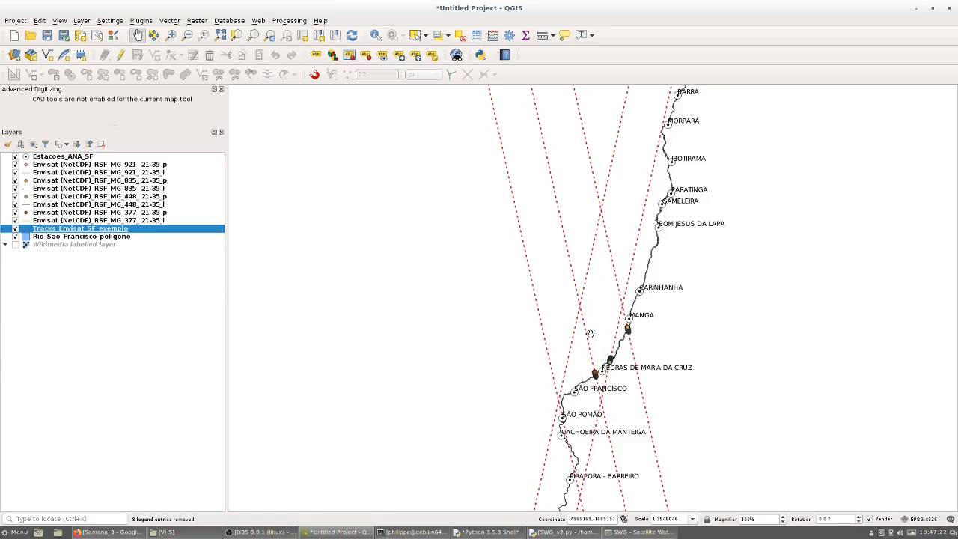
scroll(622, 372, "down", 1)
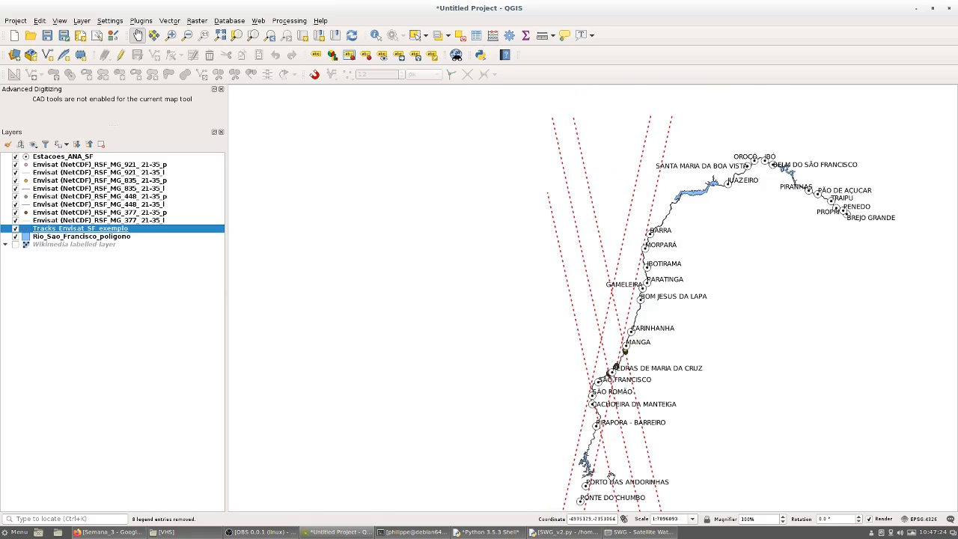
scroll(601, 471, "up", 4)
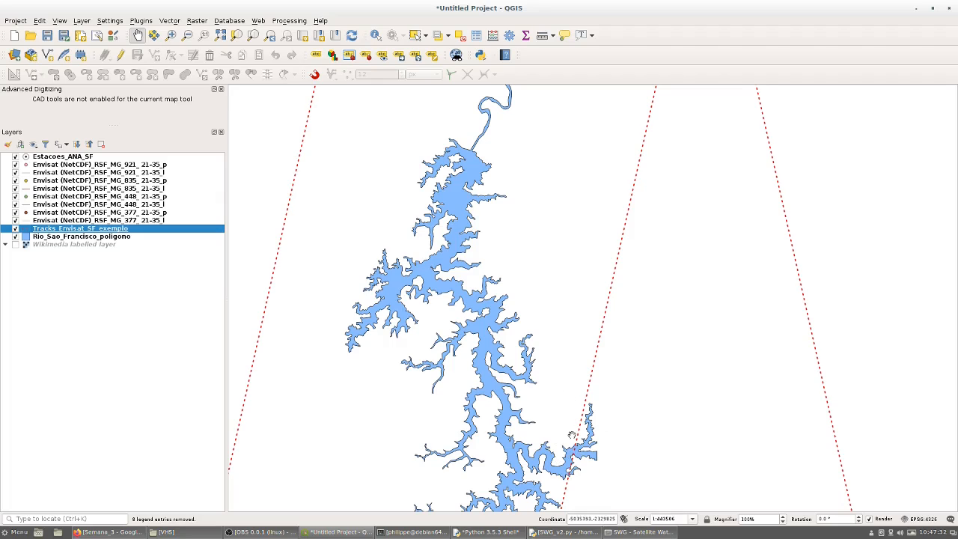
scroll(573, 433, "down", 1)
scroll(596, 355, "down", 1)
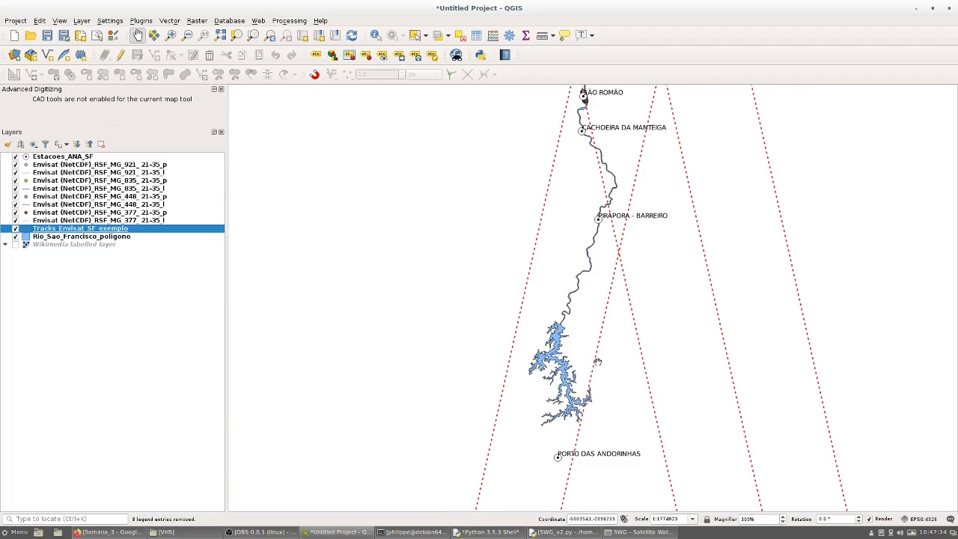
left_click_drag(645, 169, 619, 386)
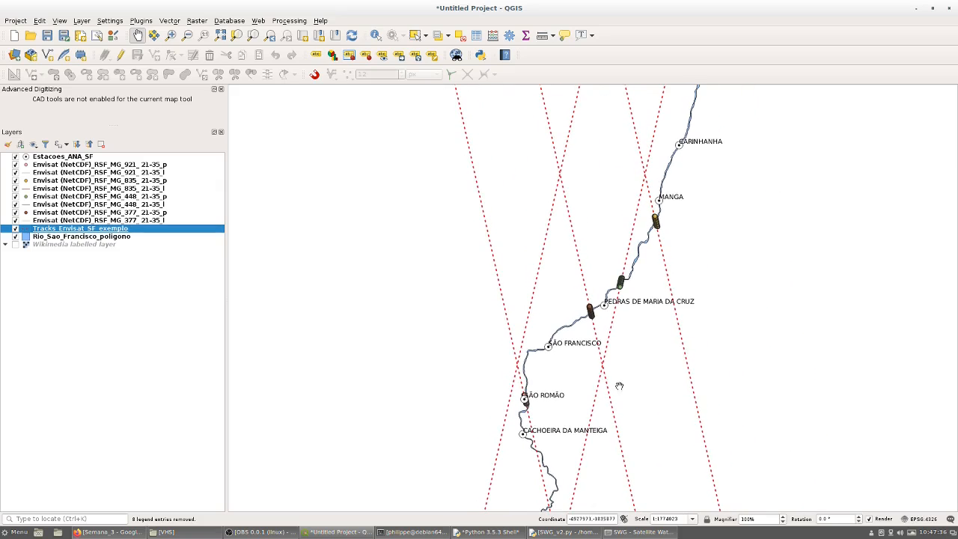
left_click_drag(676, 232, 650, 245)
scroll(577, 386, "up", 1)
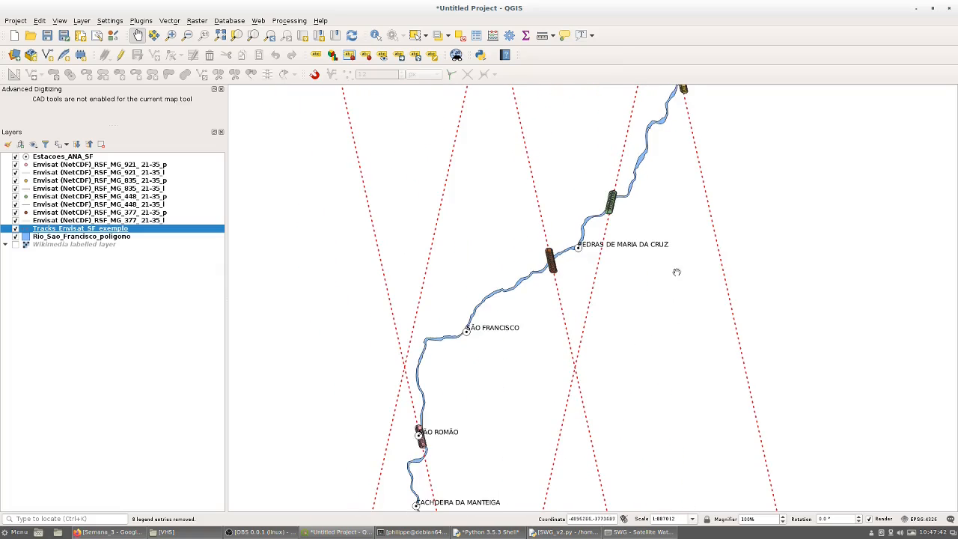
left_click_drag(690, 199, 680, 226)
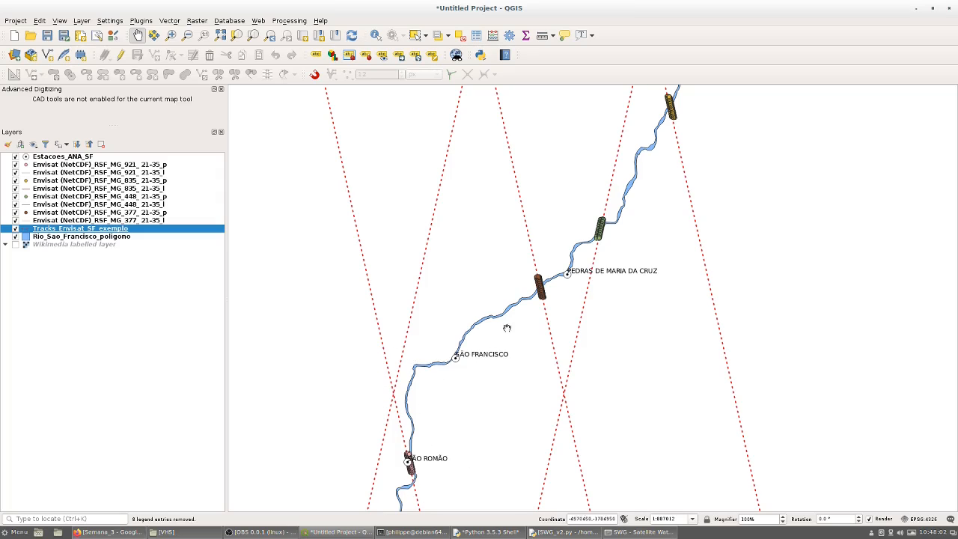
Inspect the track 448 virtual station points at the river crossing and open the attribute table of their point layer
scroll(605, 229, "up", 4)
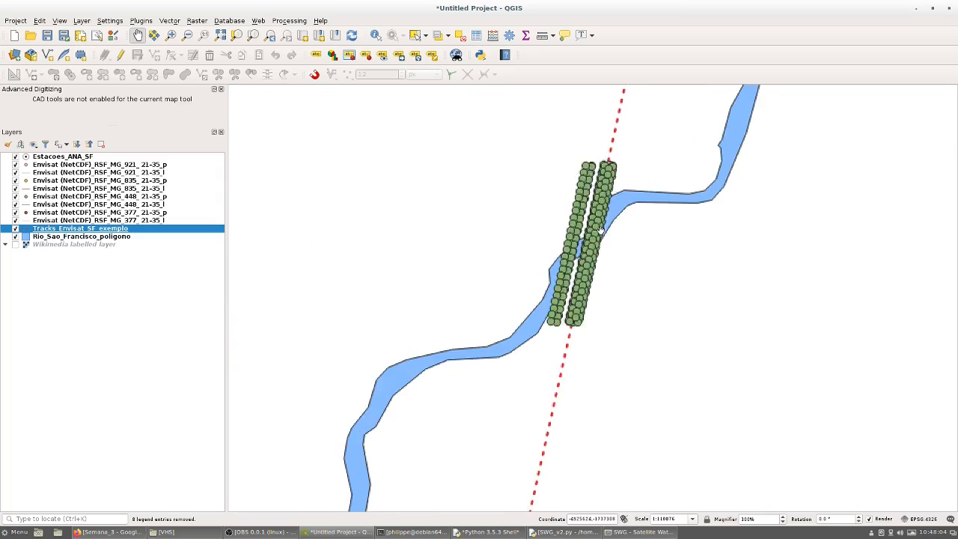
scroll(617, 197, "down", 1)
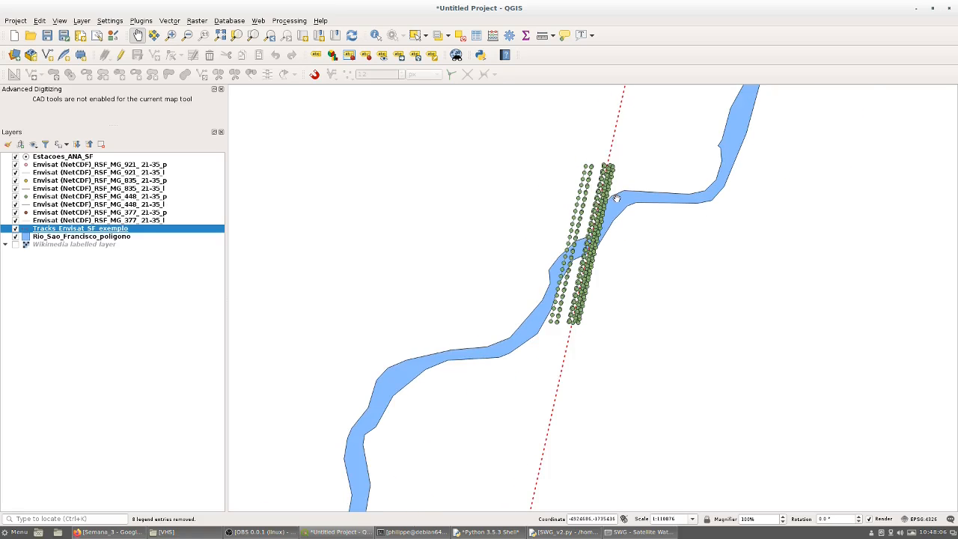
left_click(16, 196)
left_click(16, 197)
left_click(60, 196)
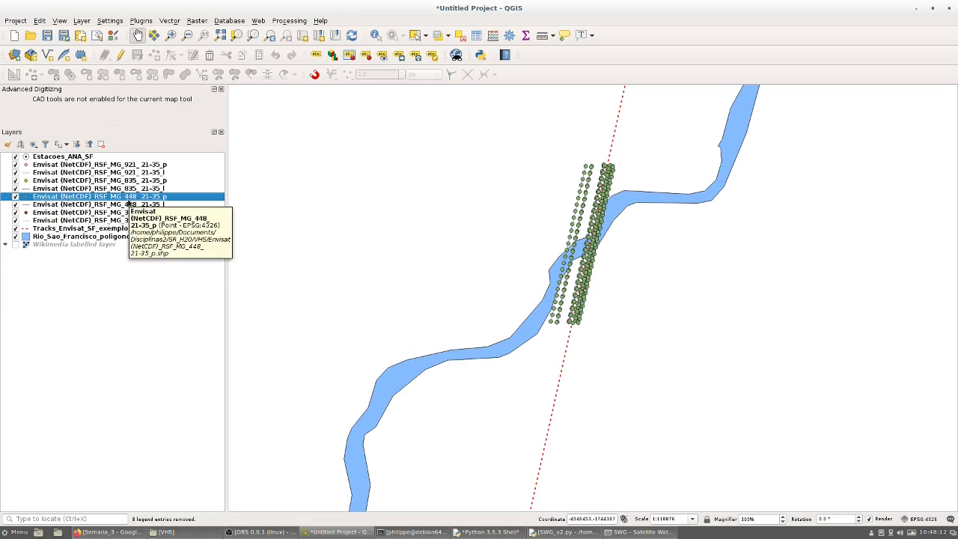
right_click(101, 196)
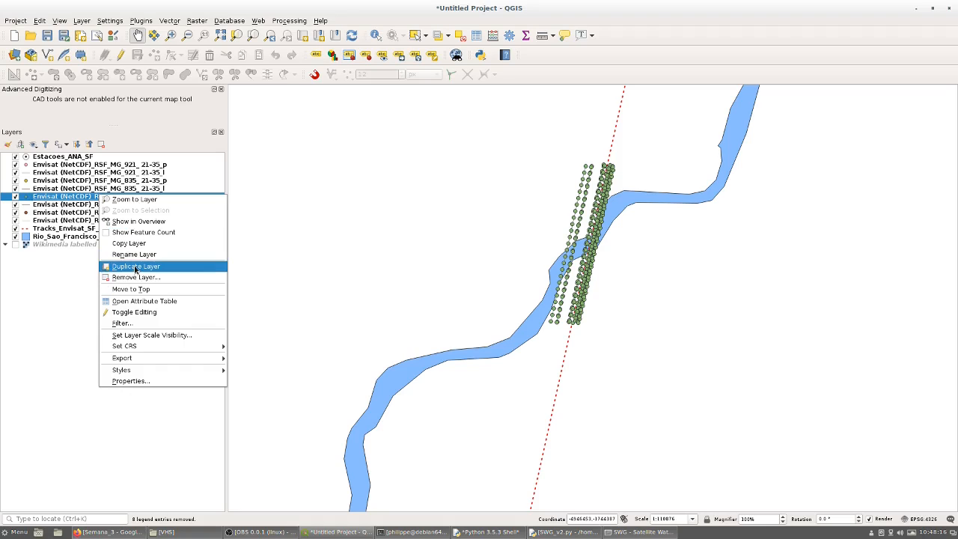
left_click(138, 304)
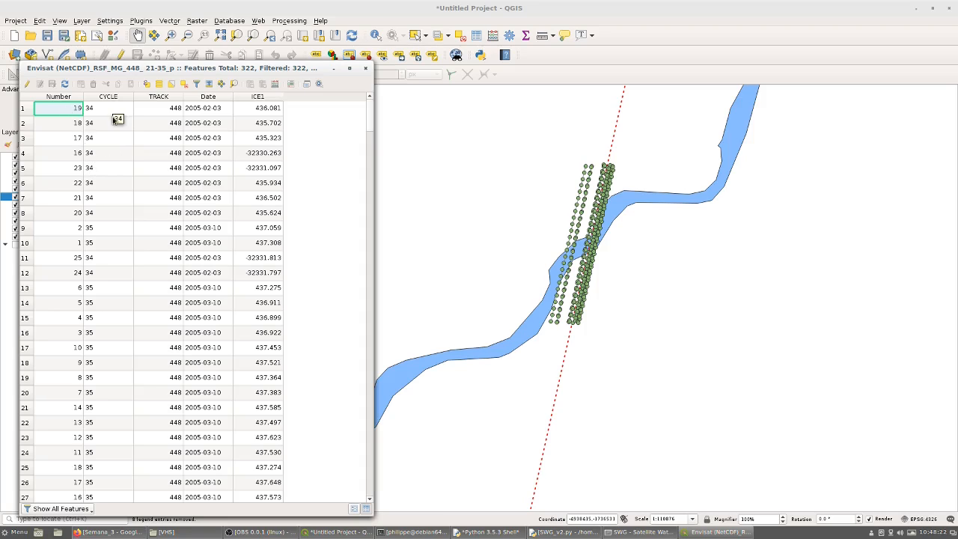
Sort the attribute table by CYCLE in ascending order and review the dates and ICE1 heights of the track 448 points
scroll(112, 123, "down", 8)
left_click_drag(369, 146, 360, 82)
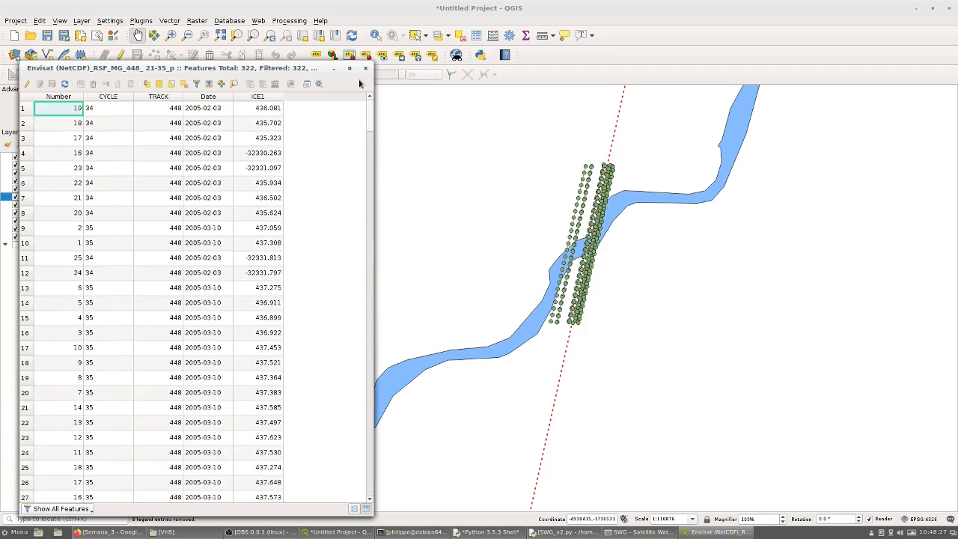
left_click(111, 98)
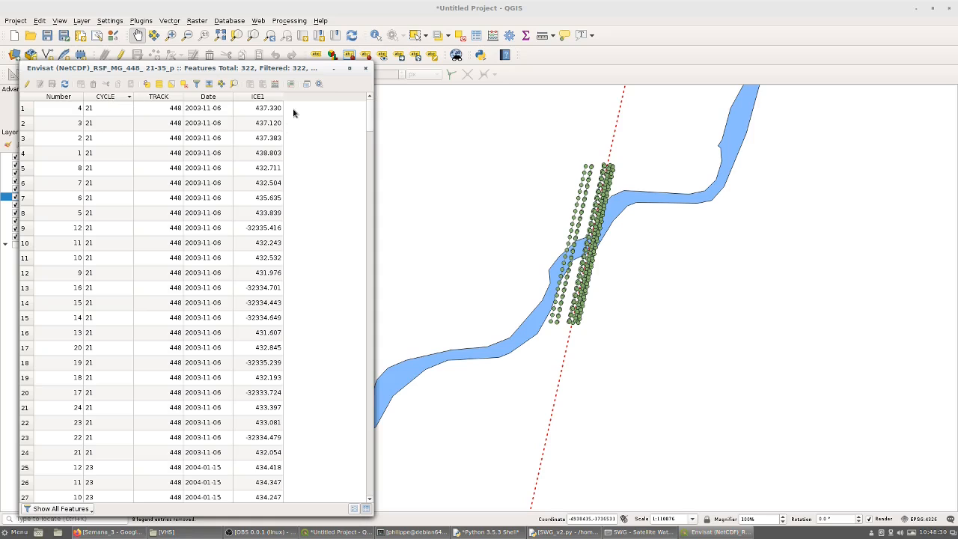
left_click_drag(371, 113, 379, 85)
scroll(266, 131, "down", 3)
scroll(268, 152, "up", 3)
scroll(255, 302, "down", 1)
scroll(273, 254, "up", 1)
scroll(571, 218, "up", 1)
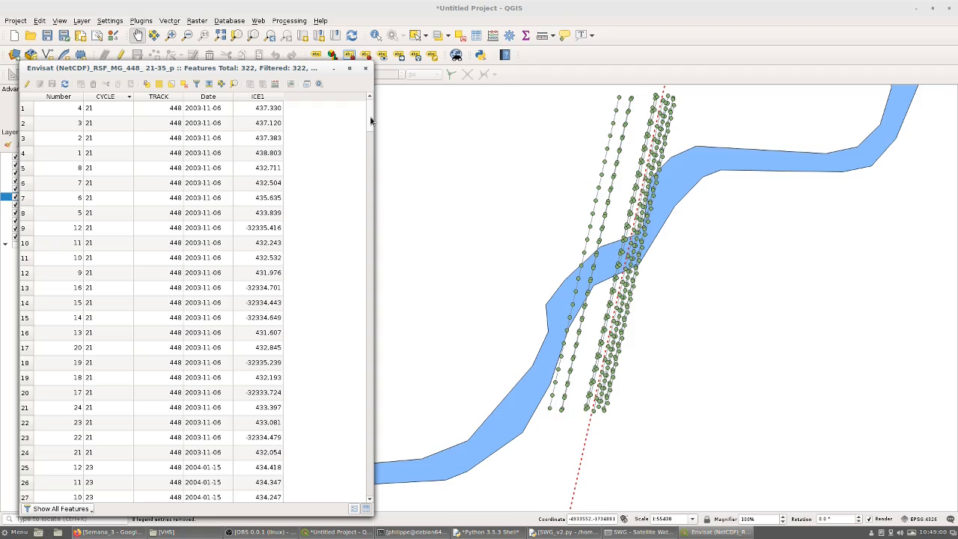
left_click_drag(371, 120, 385, 86)
left_click_drag(370, 120, 376, 181)
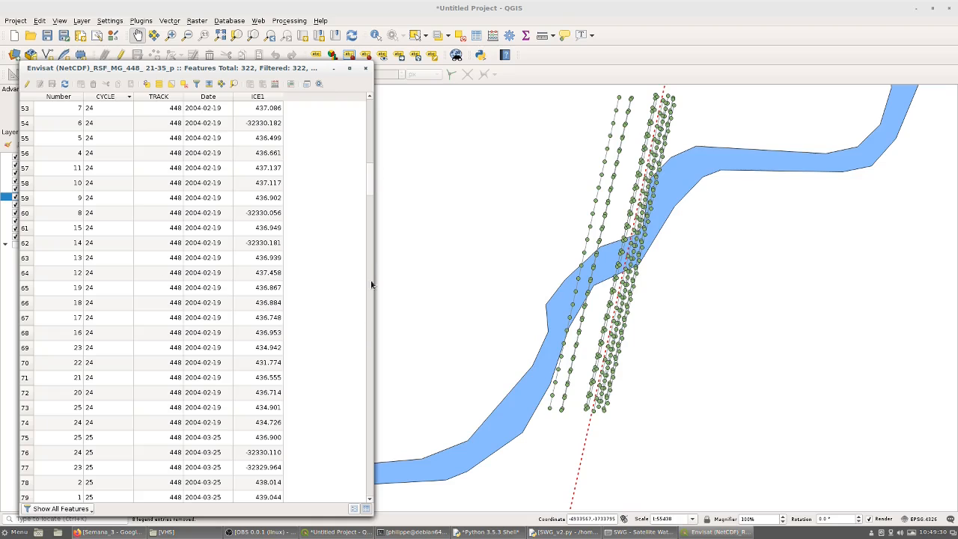
scroll(372, 187, "up", 5)
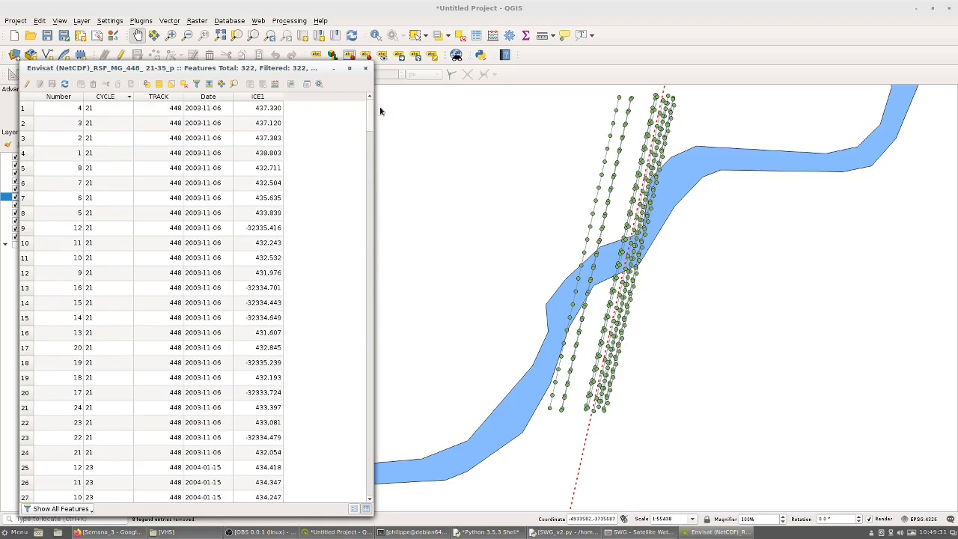
Close the attribute table and zoom the map back to the full Tracks_Envisat_SF_exemplo layer
left_click(365, 68)
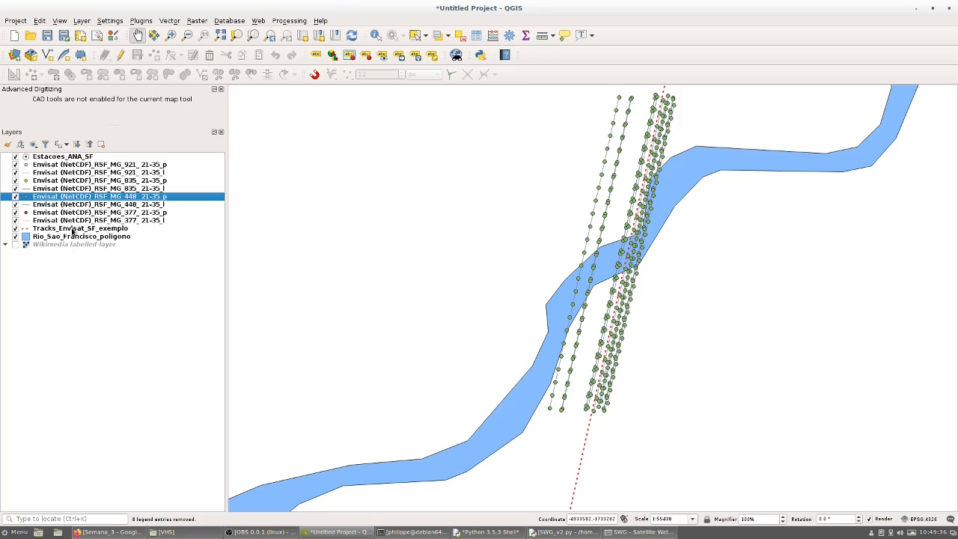
right_click(76, 229)
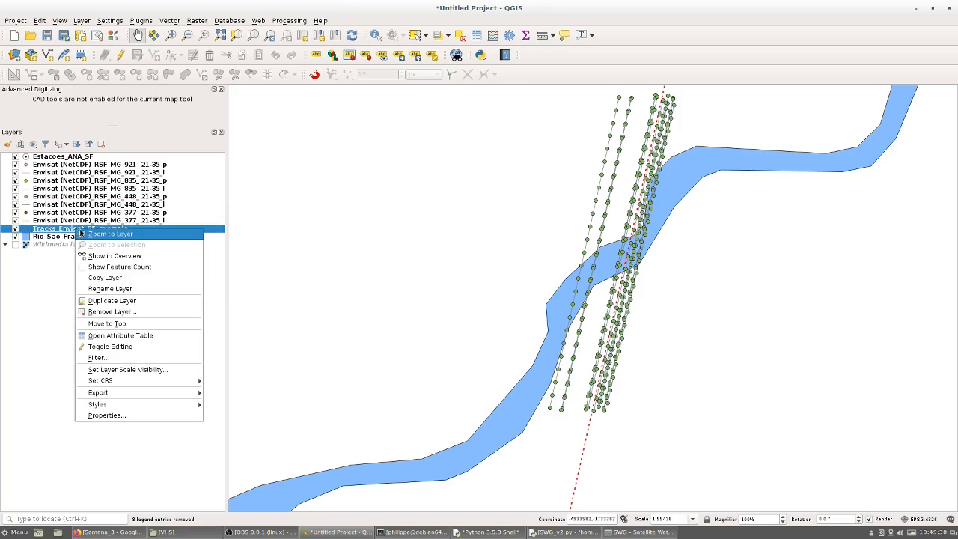
left_click(110, 234)
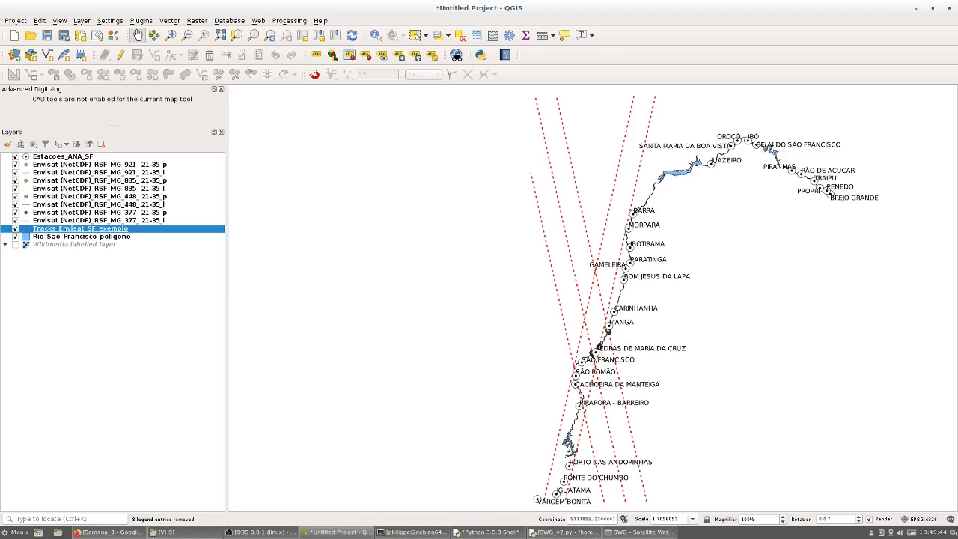
Switch to the file manager's VHS folder and sort its files by type
left_click(166, 532)
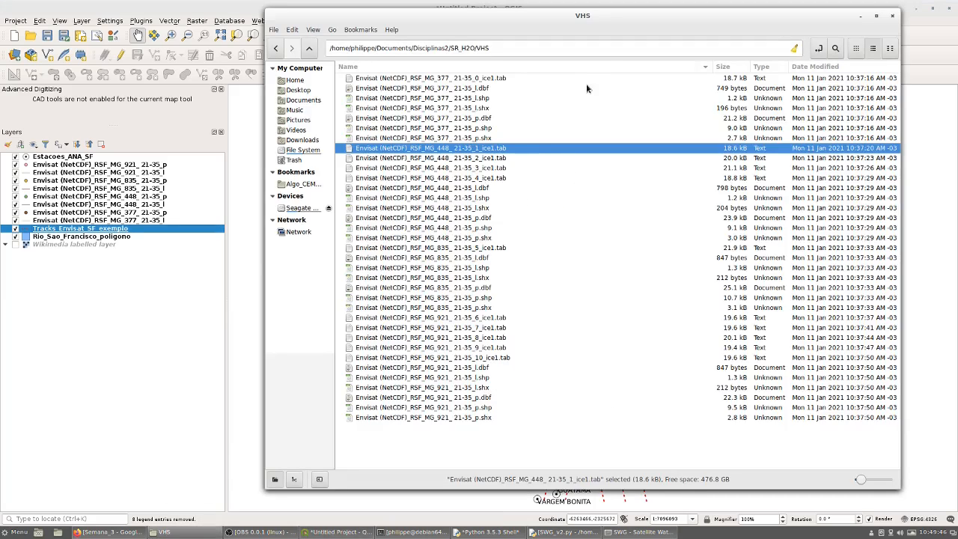
left_click(760, 67)
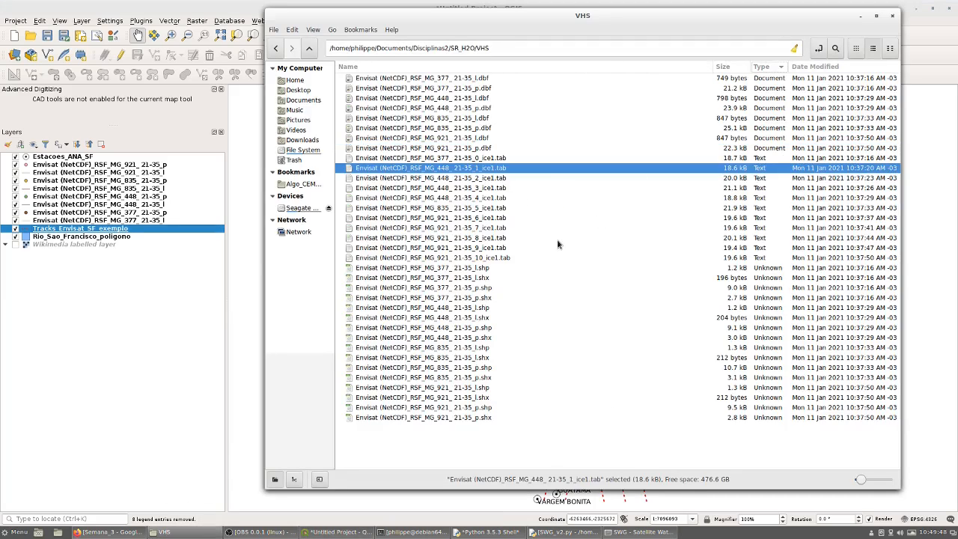
Select the Envisat ice1.tab files in the VHS folder to review them, and return to the SWG window
left_click(504, 158)
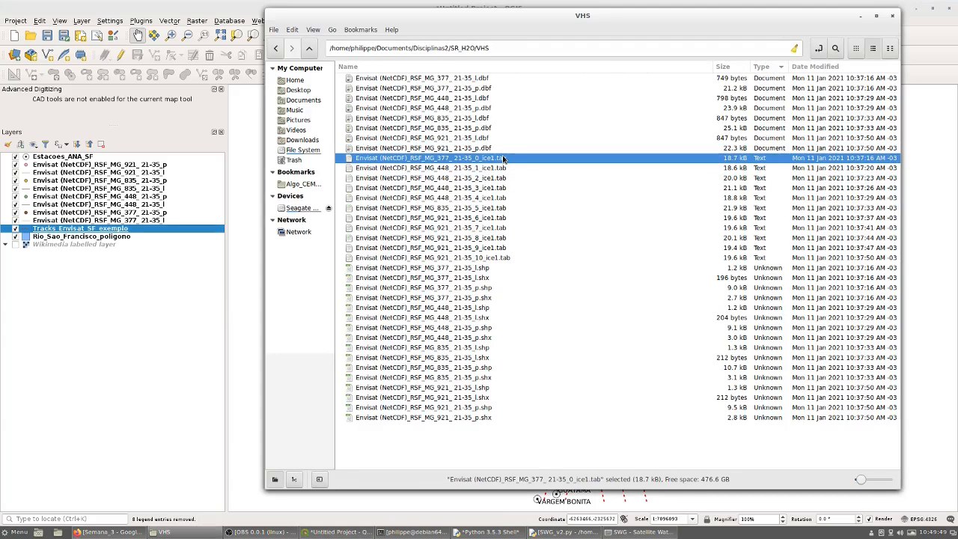
left_click(504, 257, "shift")
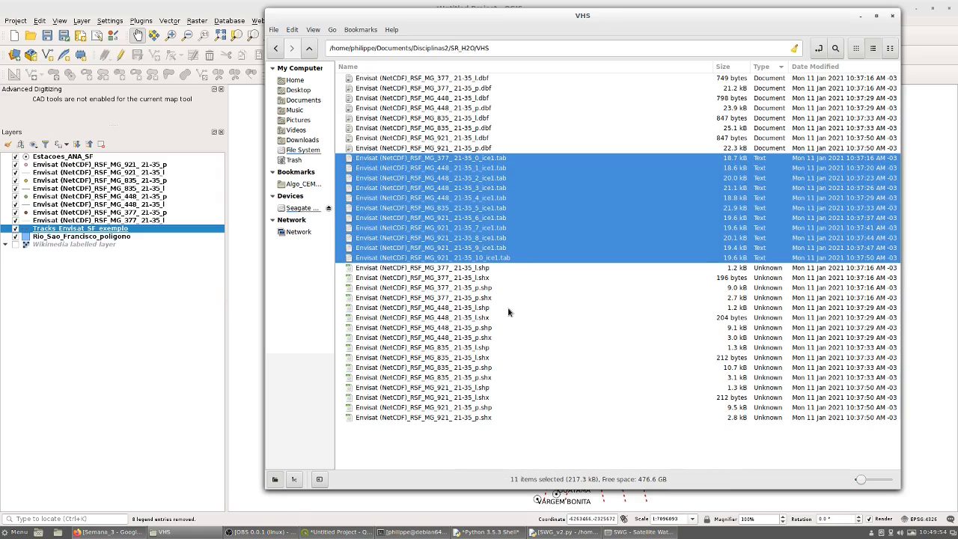
left_click(535, 454)
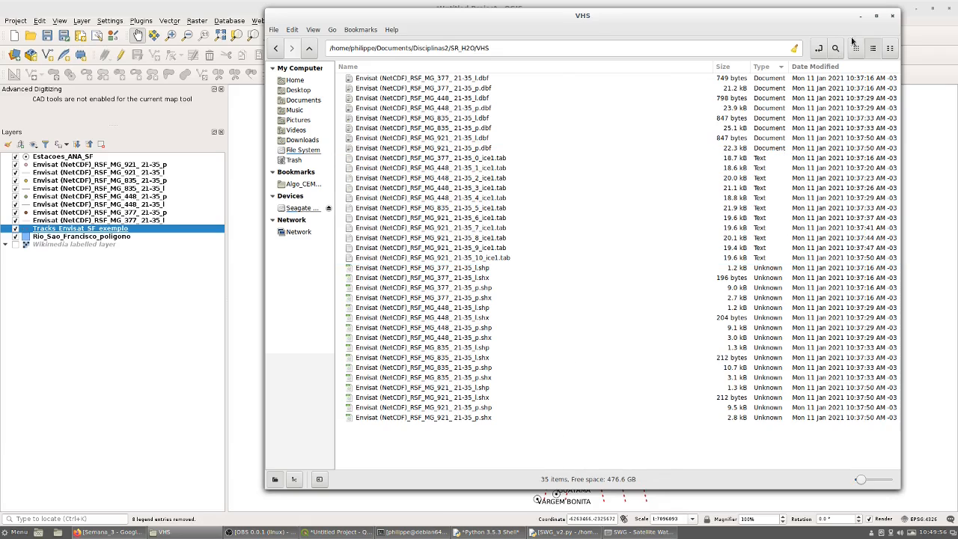
left_click(892, 15)
left_click(914, 9)
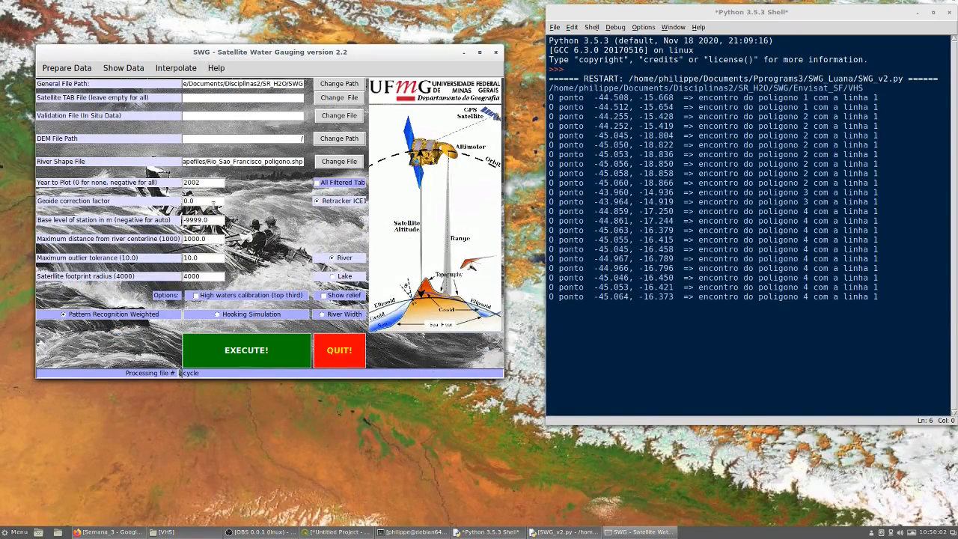
Open the Remove Outliers from Tab tool and set its tab file path to the SR_H2O/VHS folder
mouse_move(195, 53)
left_mouse_down()
mouse_move(197, 38)
mouse_move(183, 118)
mouse_move(191, 52)
left_mouse_up()
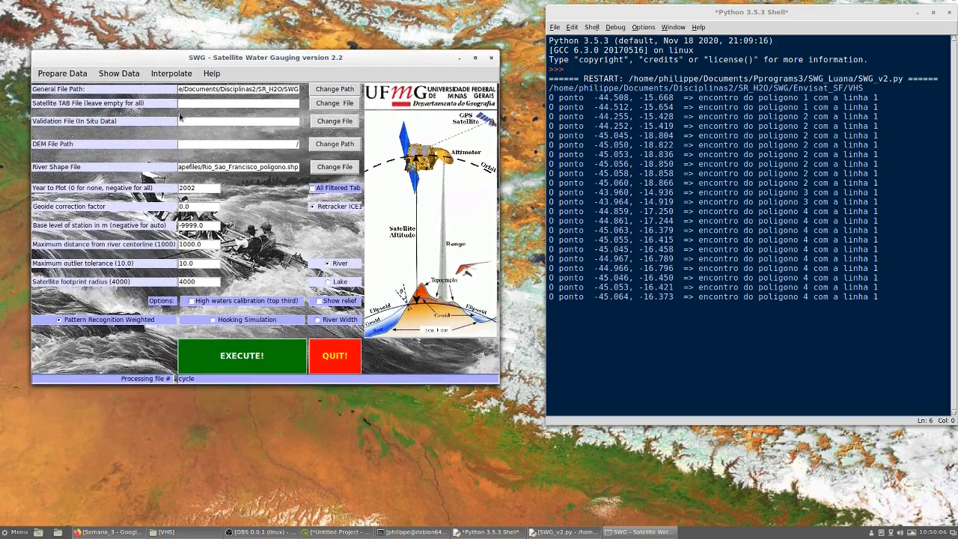
left_click(85, 73)
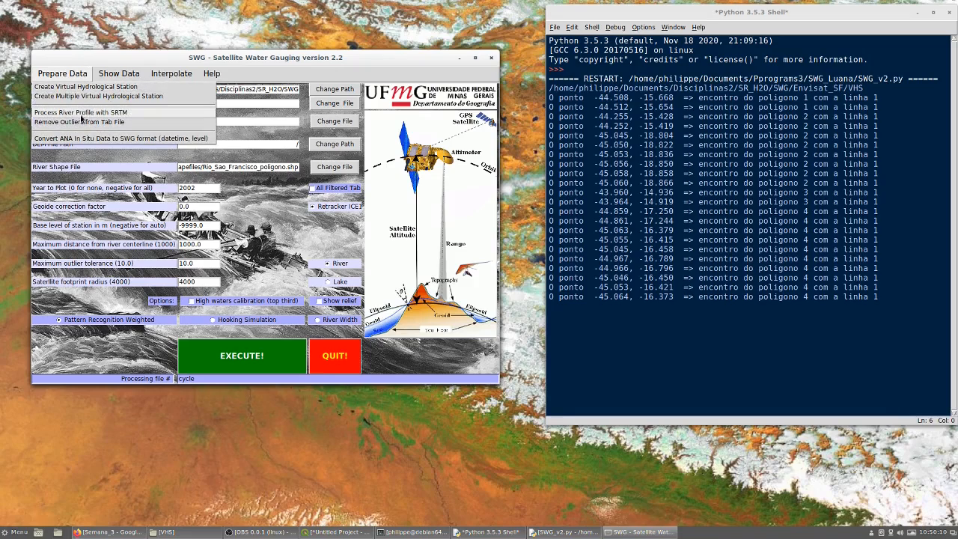
left_click(127, 122)
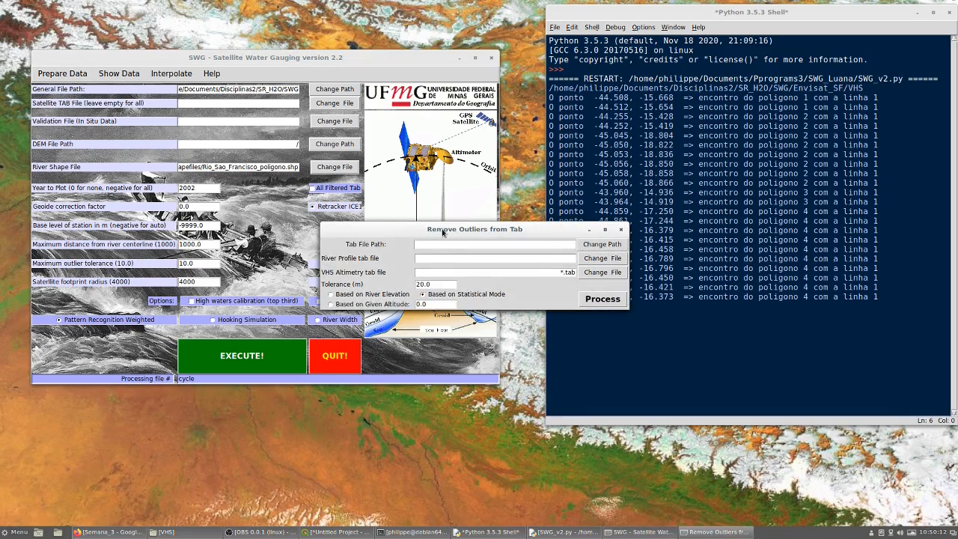
left_click_drag(441, 230, 222, 333)
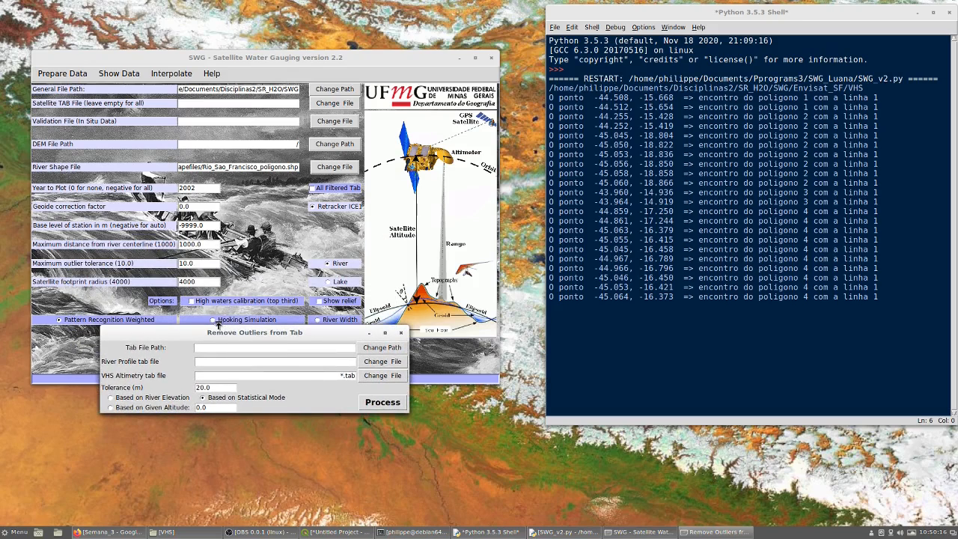
left_click(380, 348)
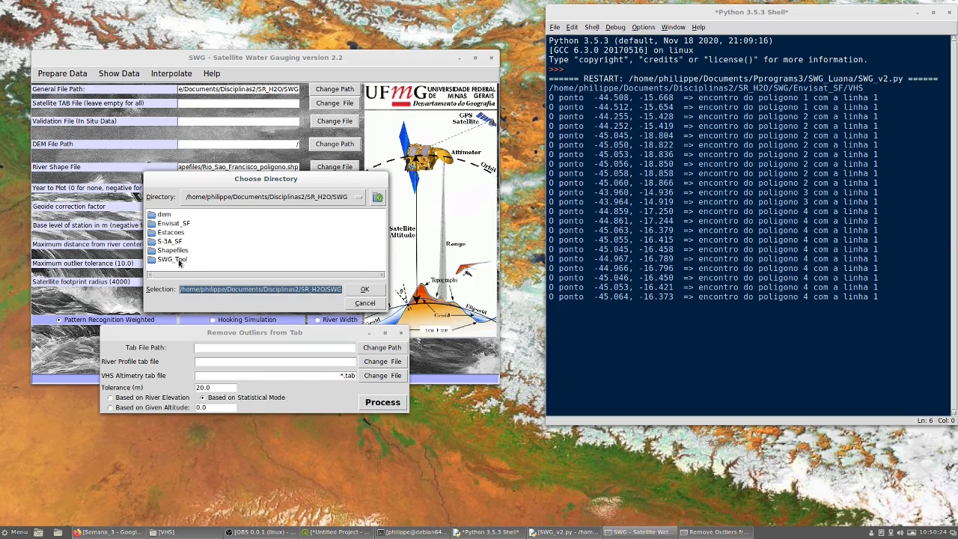
left_click(221, 200)
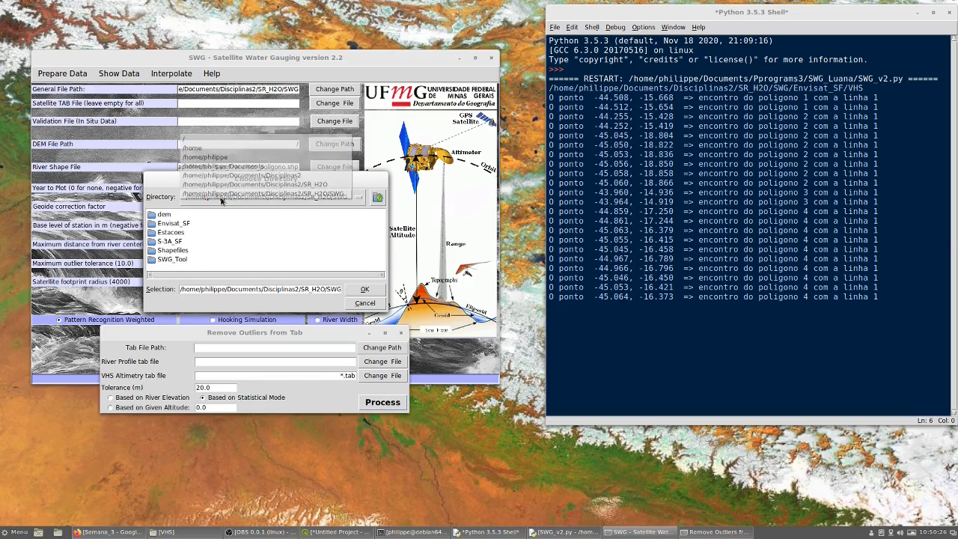
left_click(224, 190)
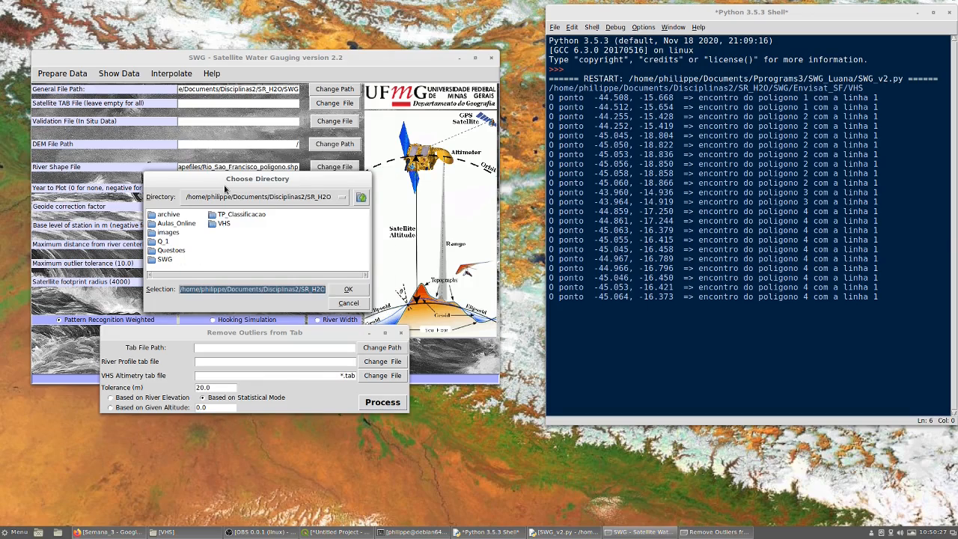
double_click(224, 223)
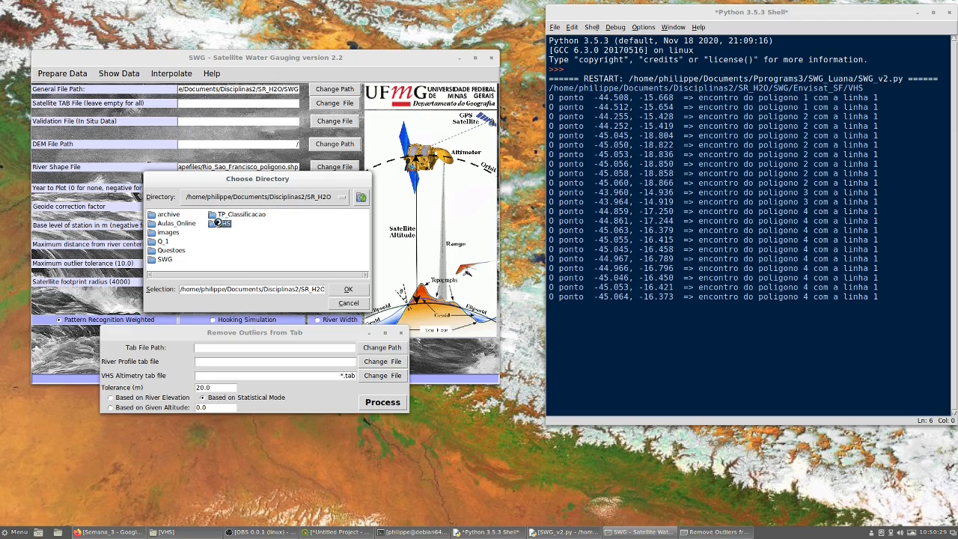
left_click(363, 290)
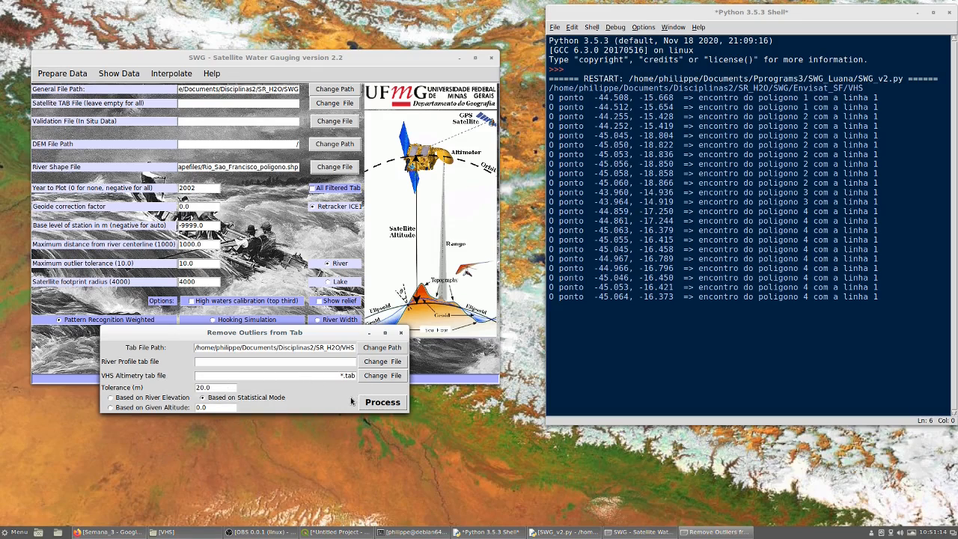
Remove outliers from all *.tab files with a 20.0 m tolerance based on statistical mode, and close the tool
left_click(197, 387)
left_click(384, 405)
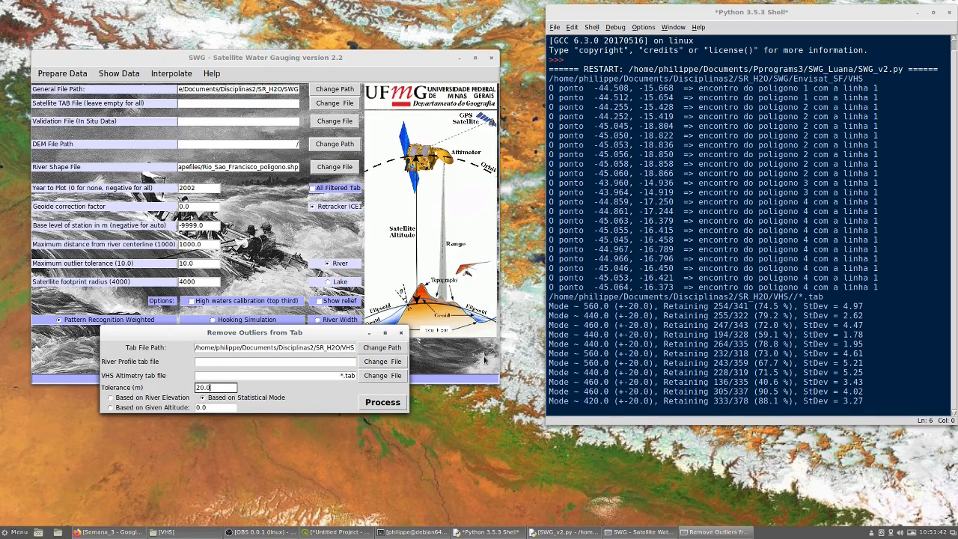
left_click(401, 333)
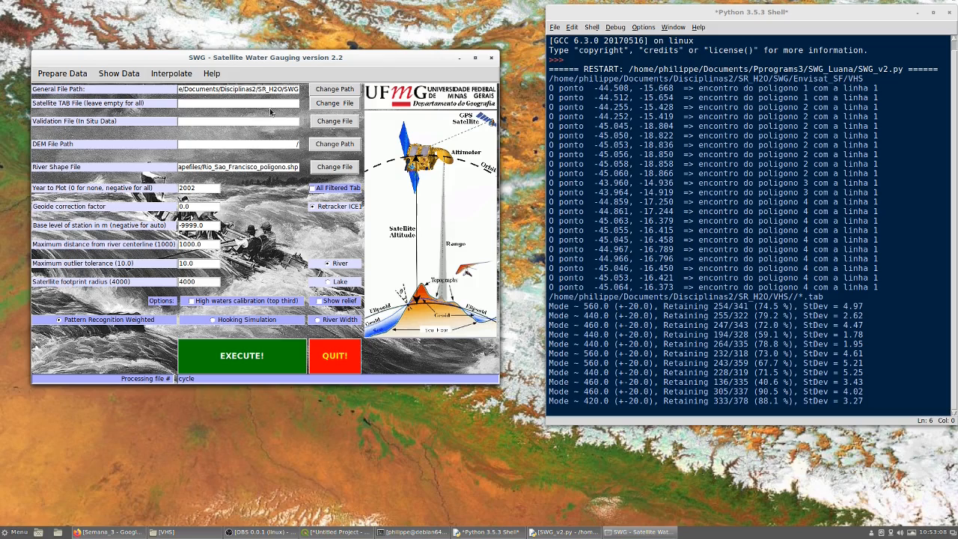
Leave the satellite TAB file empty and enable the All Filtered Tab option
left_click(342, 105)
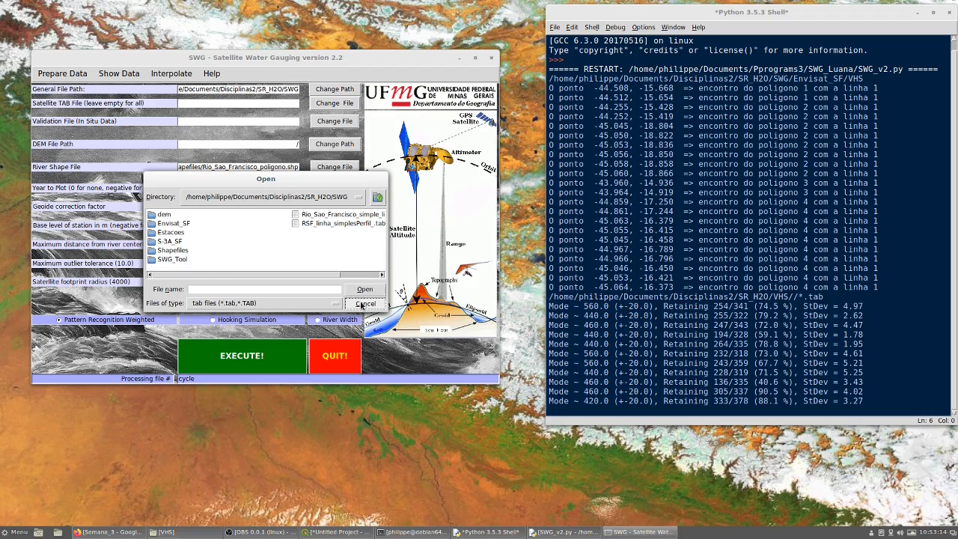
left_click(365, 303)
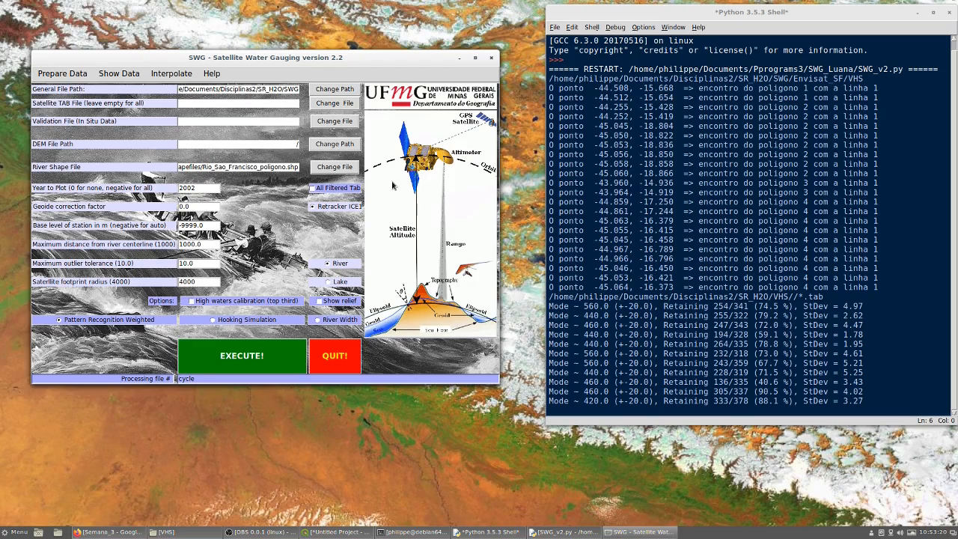
left_click(314, 189)
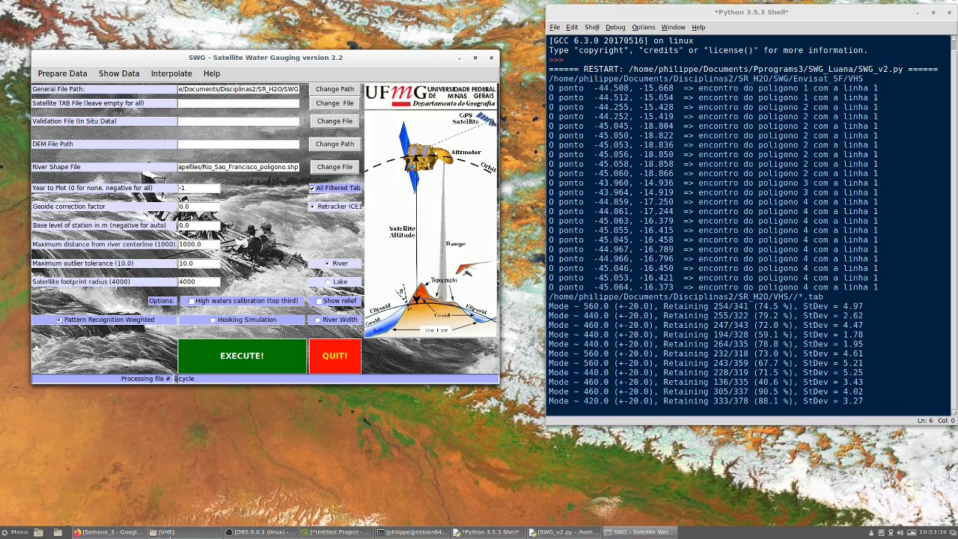
Sort the VHS folder by modification date, review the filtered _f.tab files, and return to SWG
left_click(163, 532)
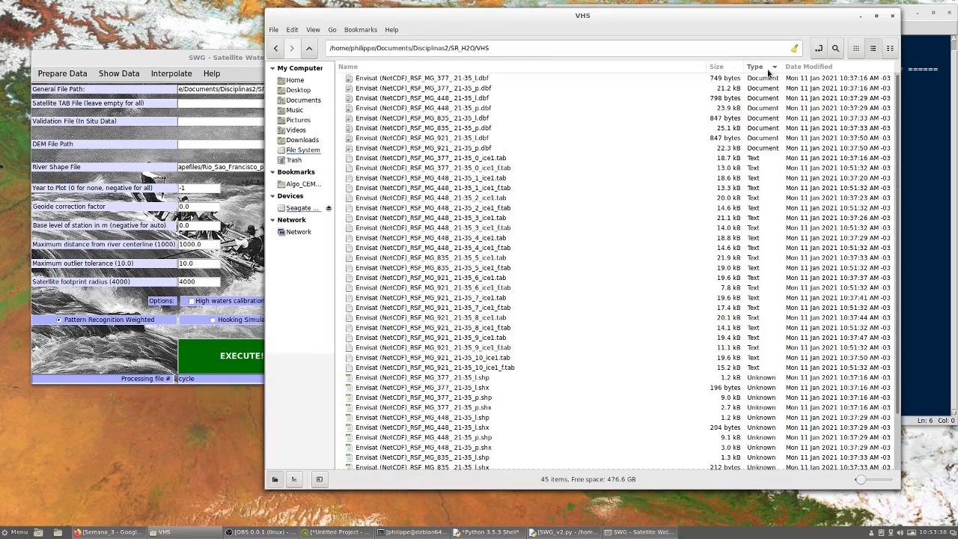
left_click(806, 67)
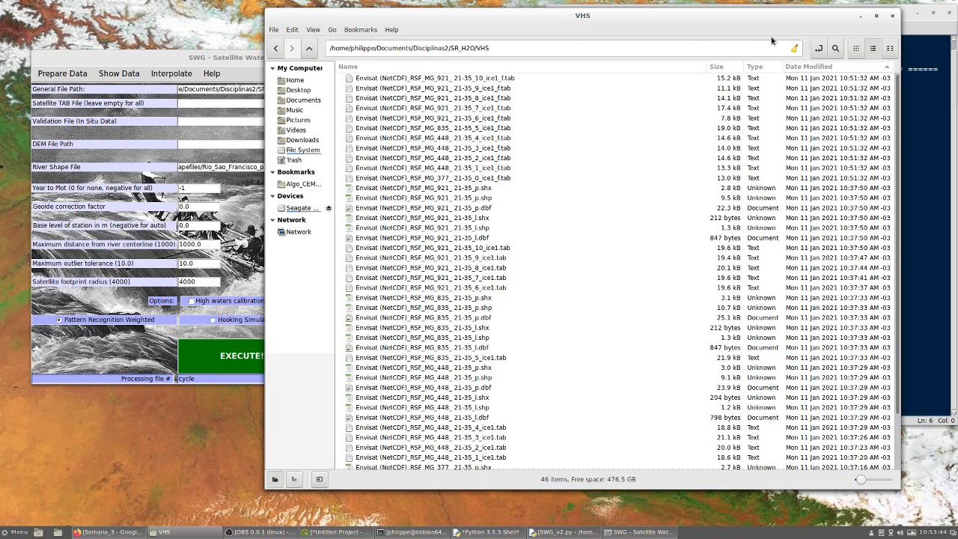
left_click(861, 15)
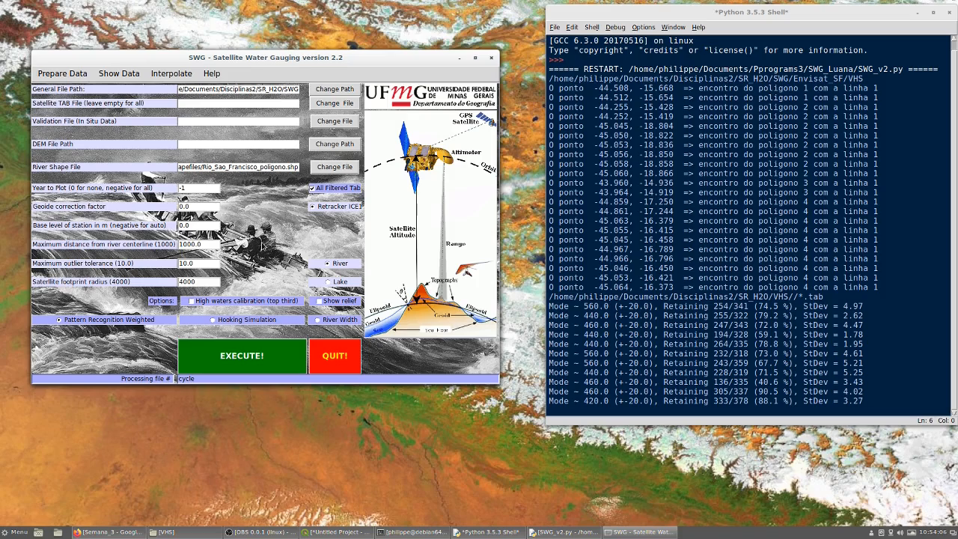
Try to execute the processing of all filtered tab files, closing the Before and After plot window between runs
left_click(251, 355)
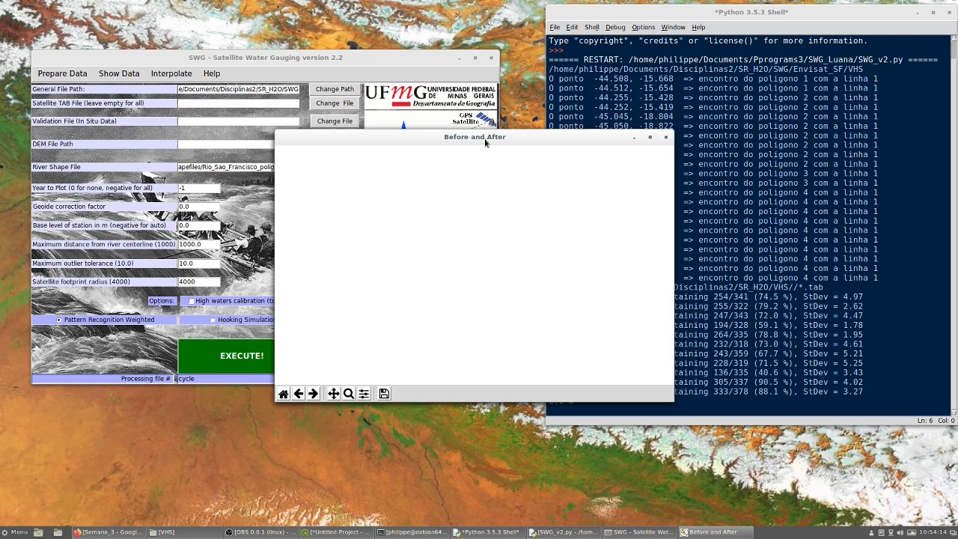
left_click_drag(493, 137, 330, 235)
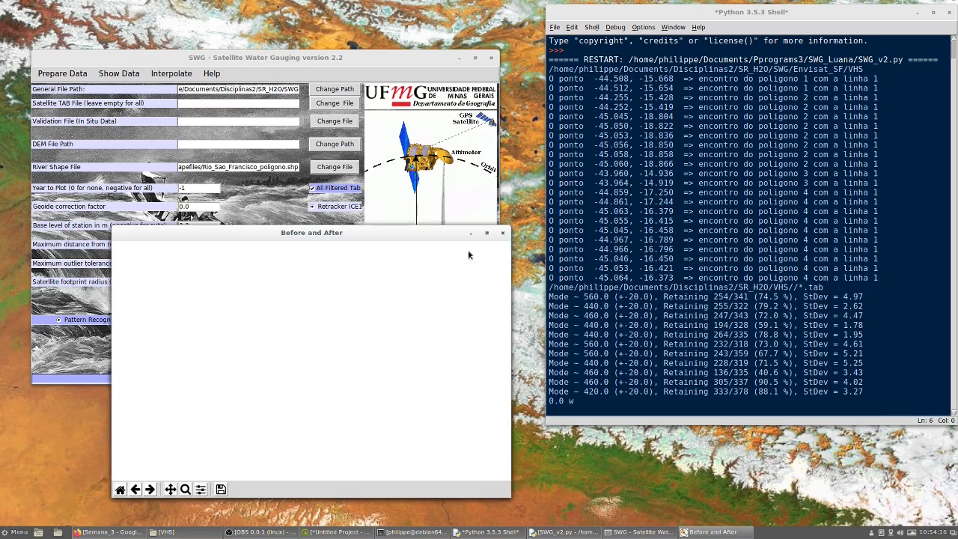
left_click(502, 235)
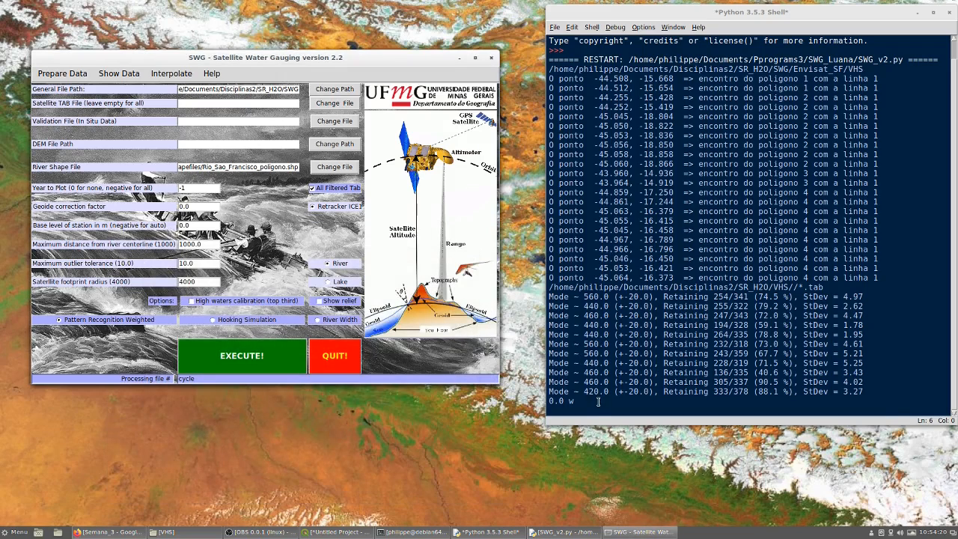
scroll(582, 366, "up", 1)
scroll(576, 345, "down", 1)
left_click(251, 359)
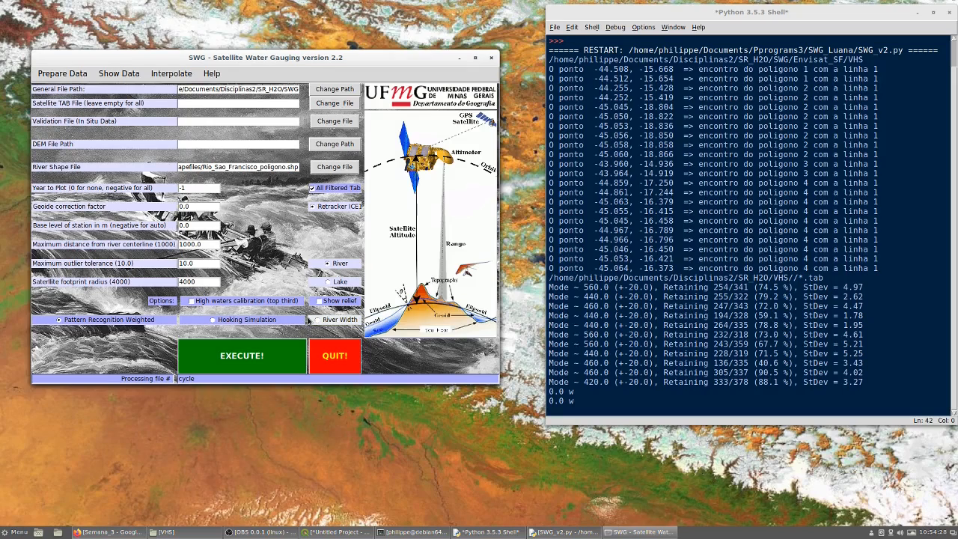
Set the general file path to the SR_H2O/VHS folder and execute the processing of all filtered tab files
left_click(347, 90)
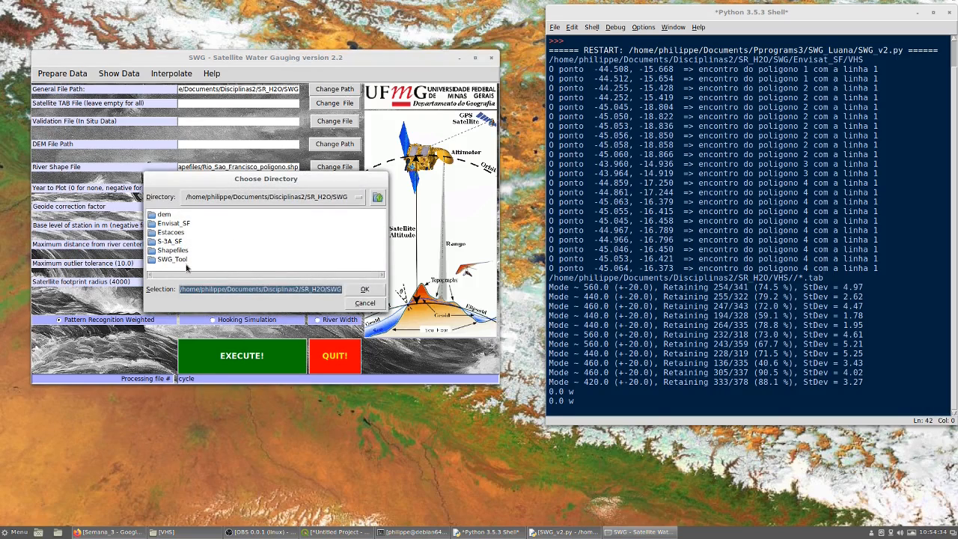
left_click(257, 197)
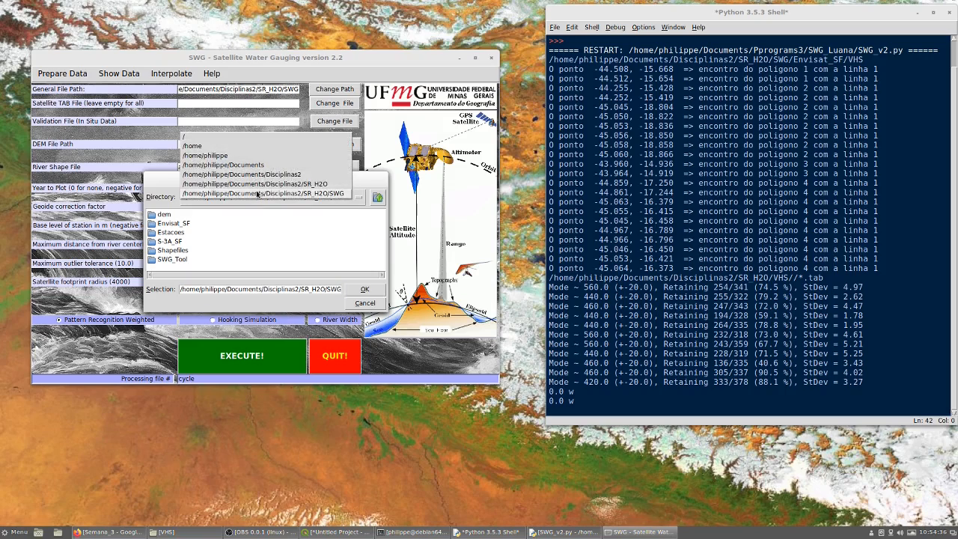
left_click(256, 185)
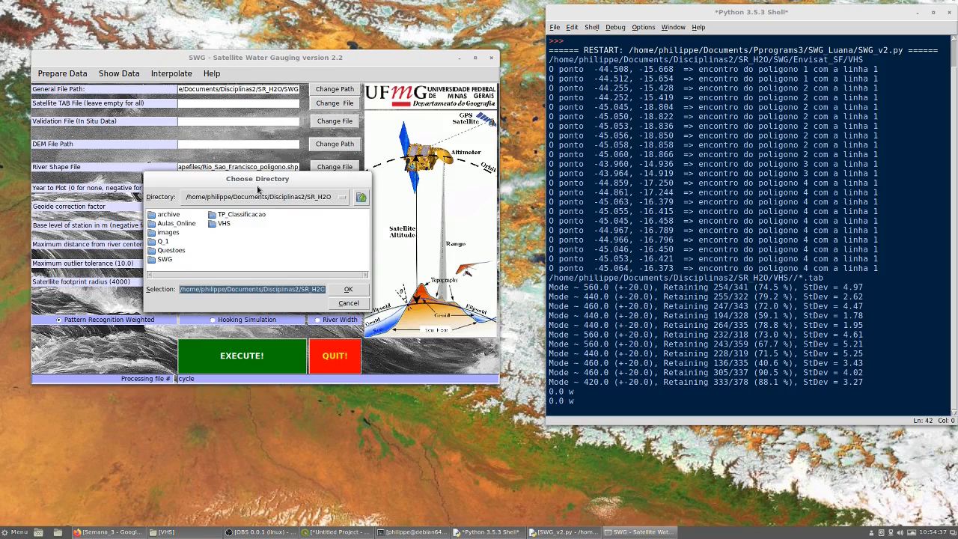
double_click(225, 223)
left_click(362, 289)
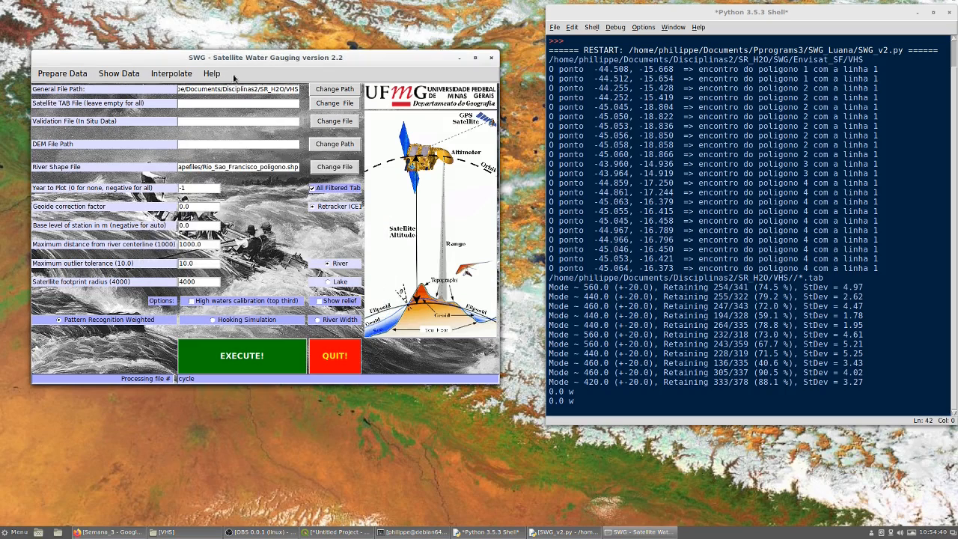
left_click(253, 360)
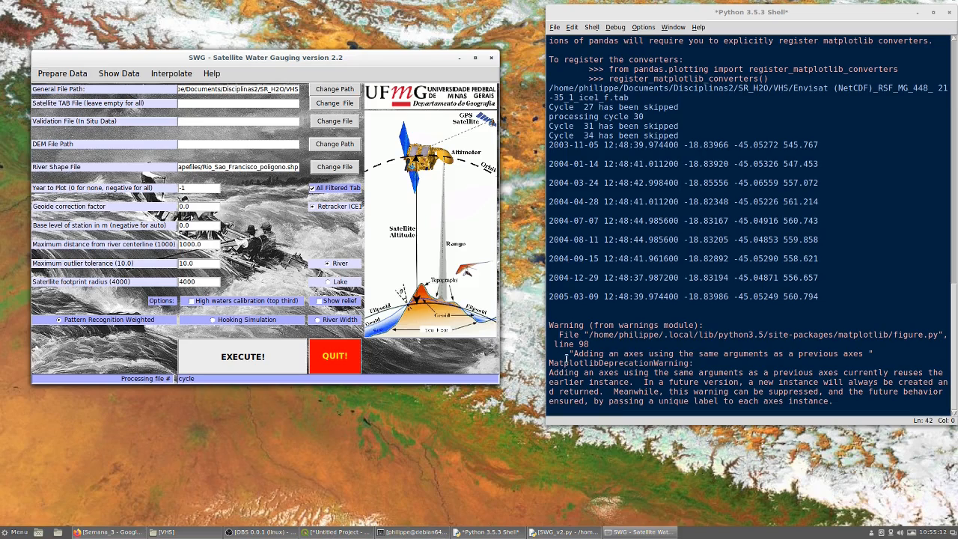
Bring the Python Shell to the front and examine the dates, coordinates, altitudes and skipped cycles output for each filtered tab file
mouse_move(415, 535)
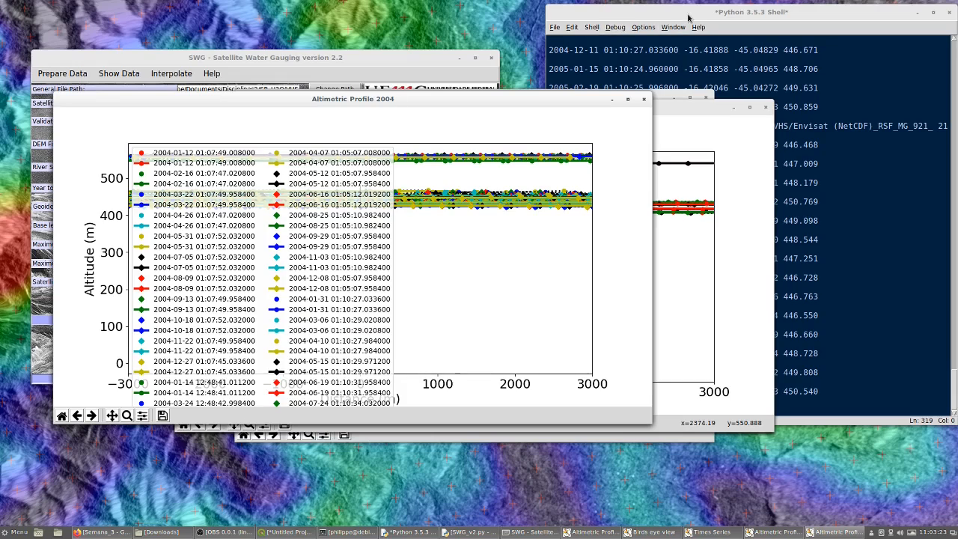
left_click(690, 15)
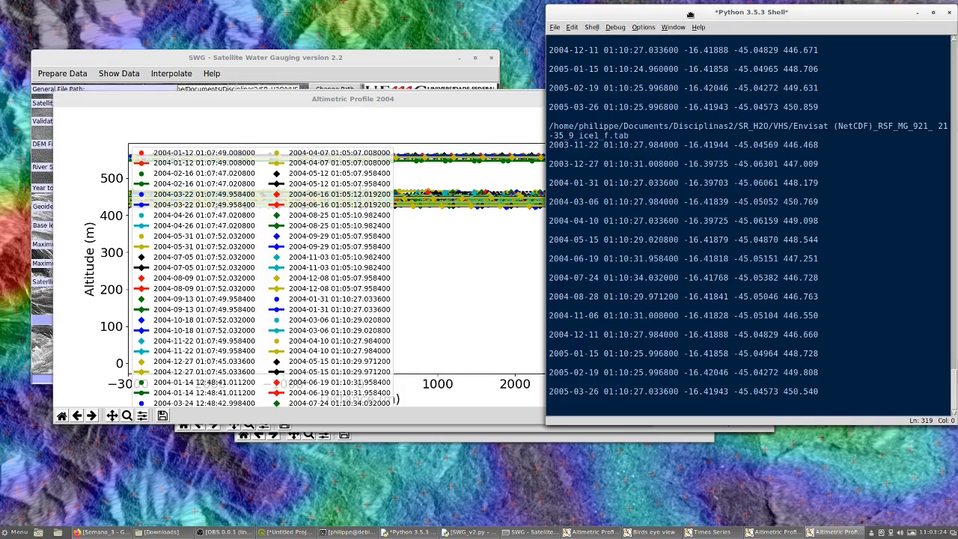
scroll(861, 285, "up", 3)
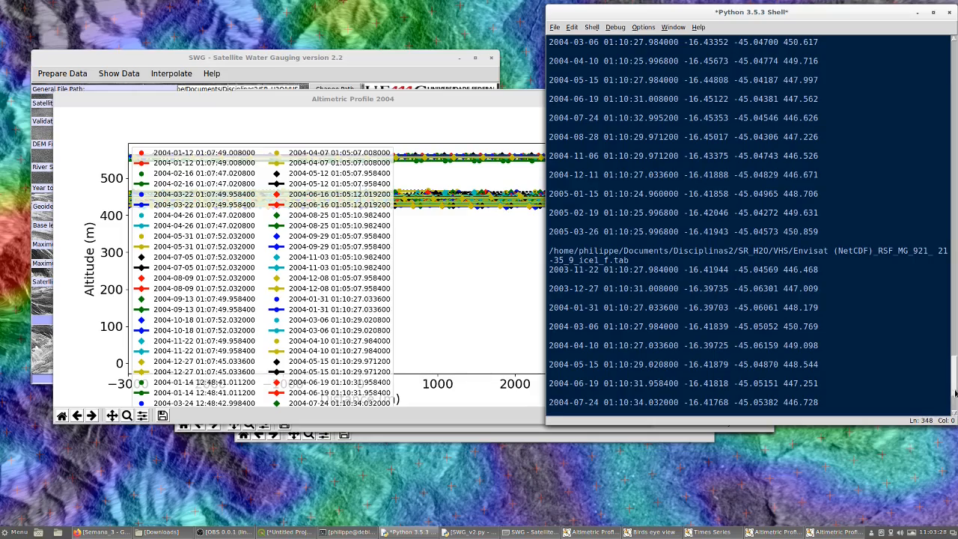
scroll(913, 408, "up", 5)
scroll(752, 225, "up", 10)
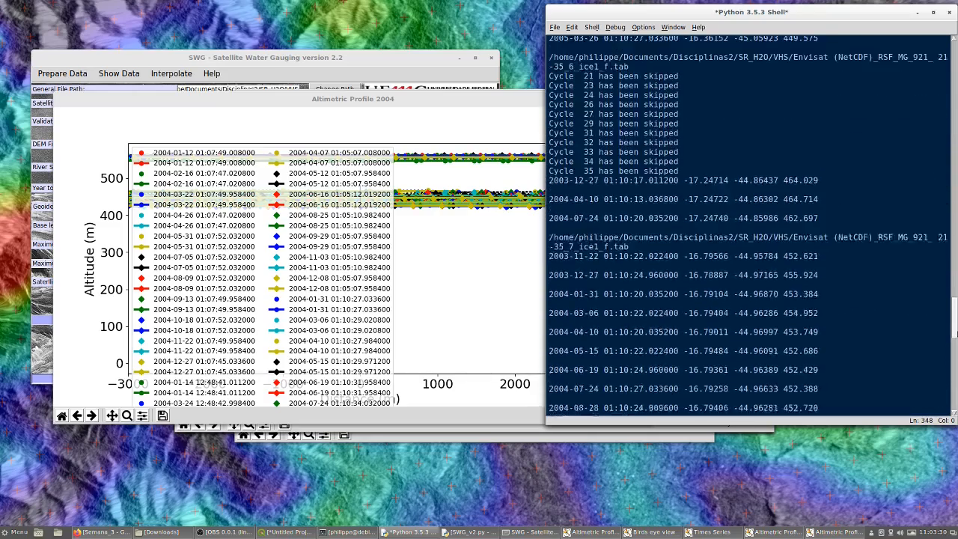
scroll(940, 202, "up", 10)
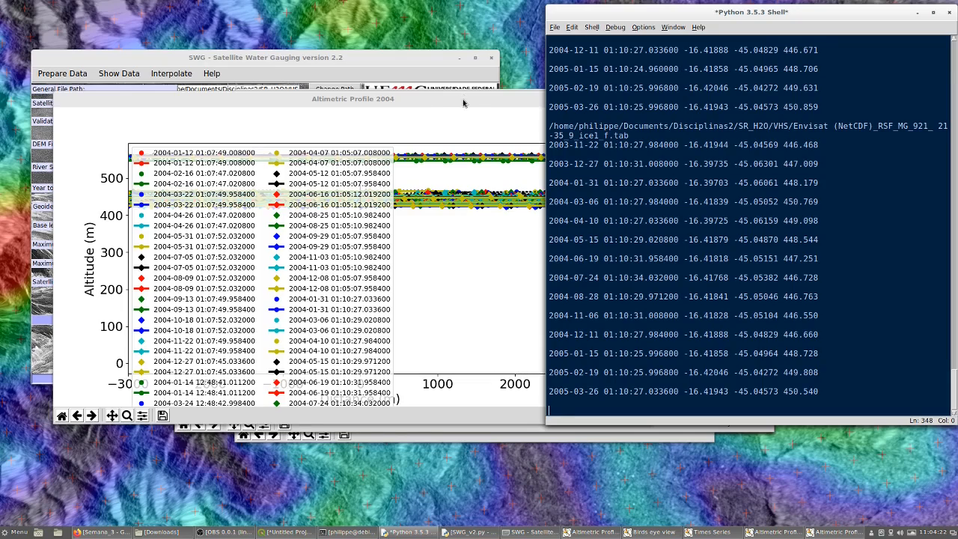
Minimize the Python Shell and rearrange the Altimetric Profile 2004 and 2005 plot windows to compare their altitude profiles
left_click(918, 12)
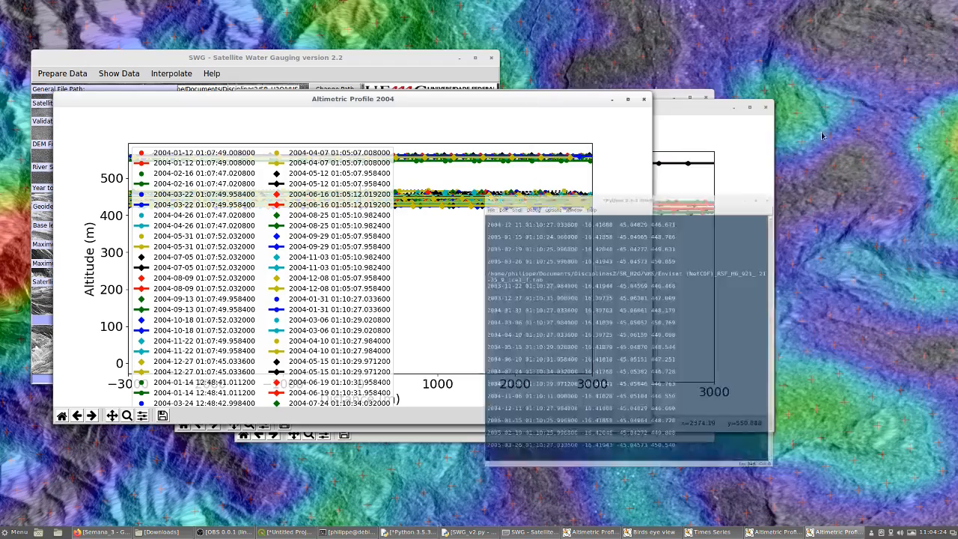
left_click_drag(428, 148, 473, 83)
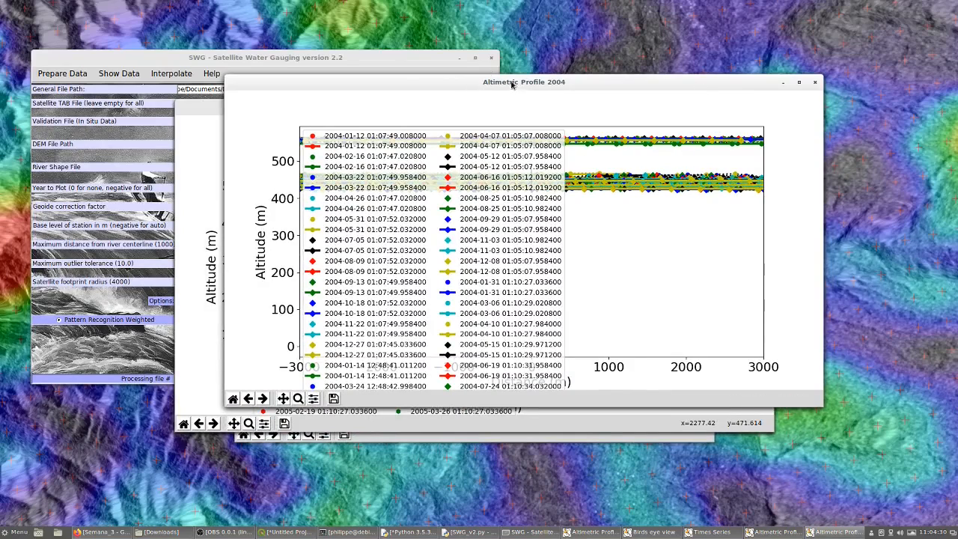
left_click_drag(511, 84, 488, 195)
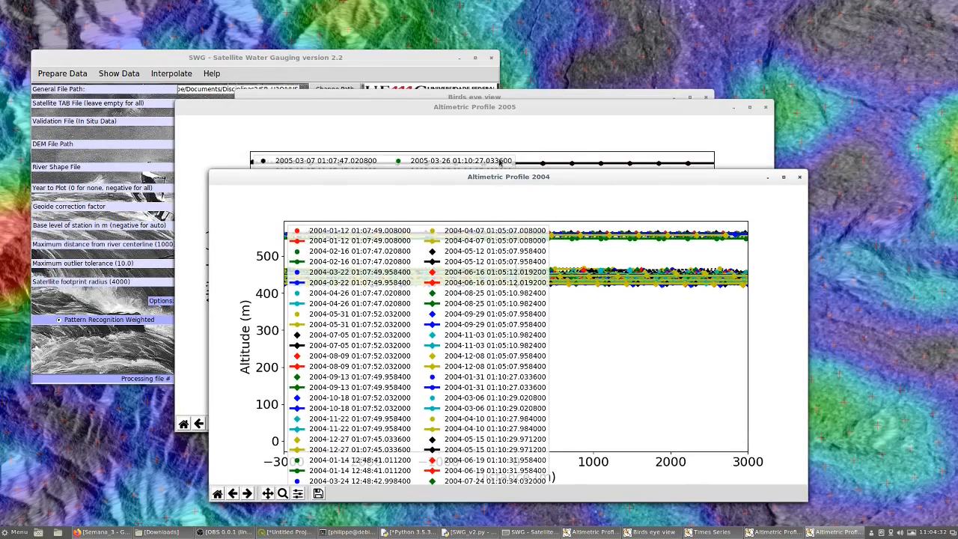
left_click_drag(496, 105, 383, 70)
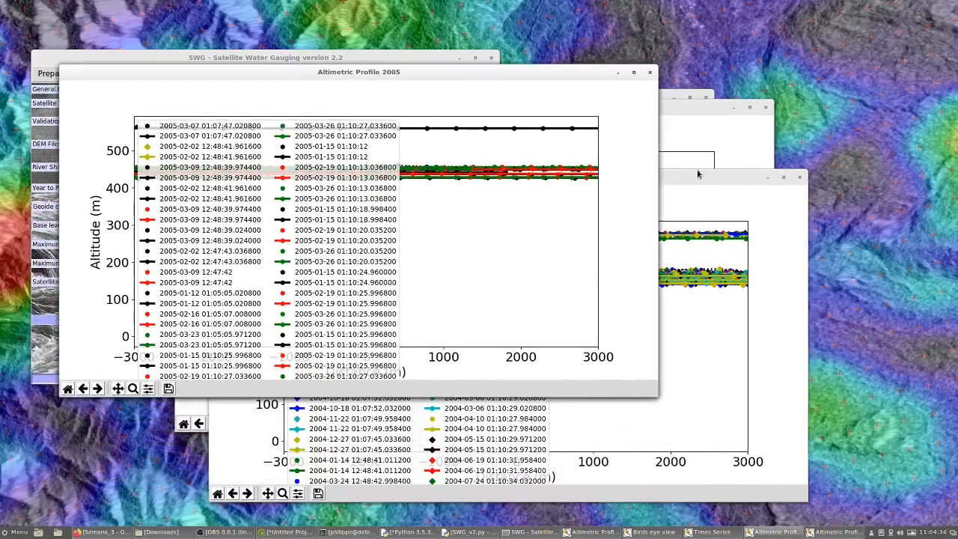
left_click_drag(698, 175, 751, 140)
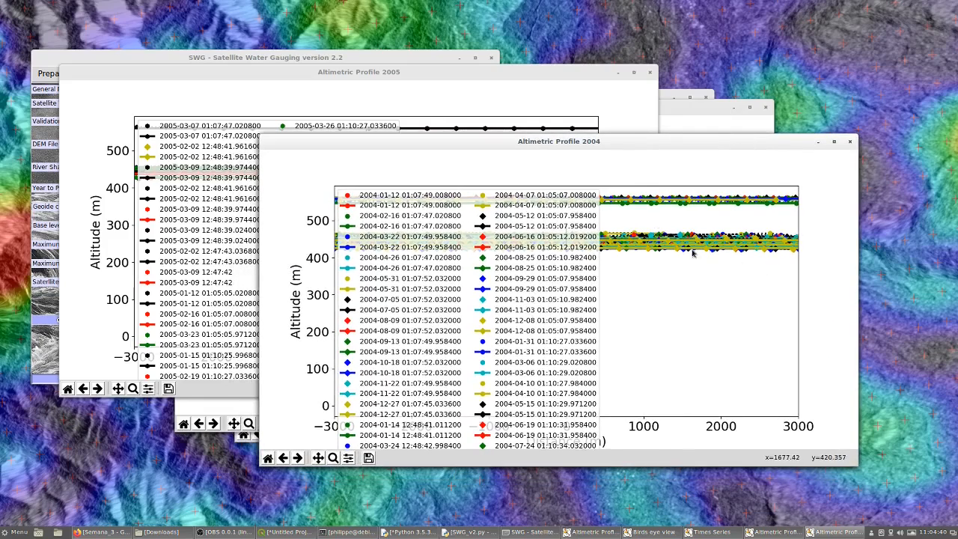
left_click_drag(619, 141, 371, 28)
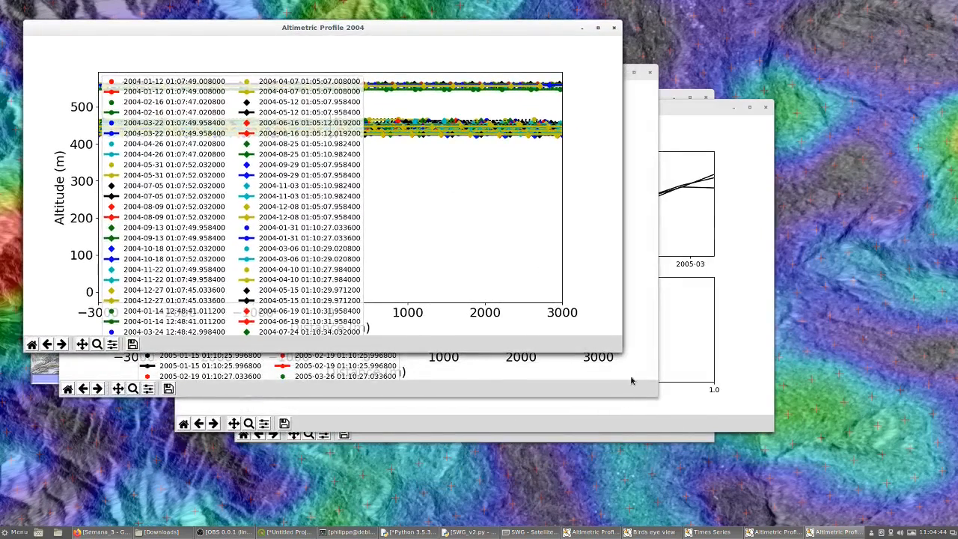
Maximize the Altimetric Profile 2004 plot, examine its altitude lines around distance 0, and close the 2004 and 2005 profile plots
left_click(597, 29)
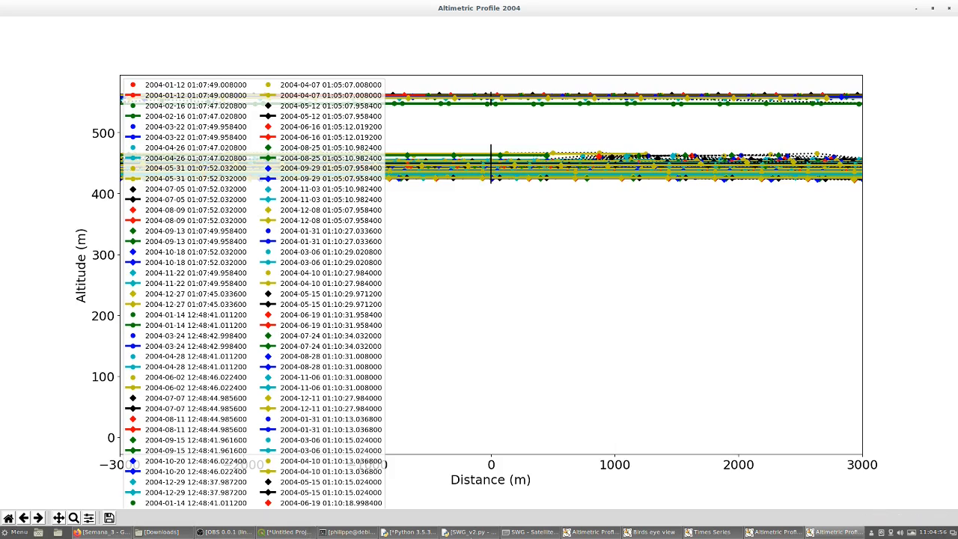
left_click(73, 517)
left_click_drag(393, 82, 860, 198)
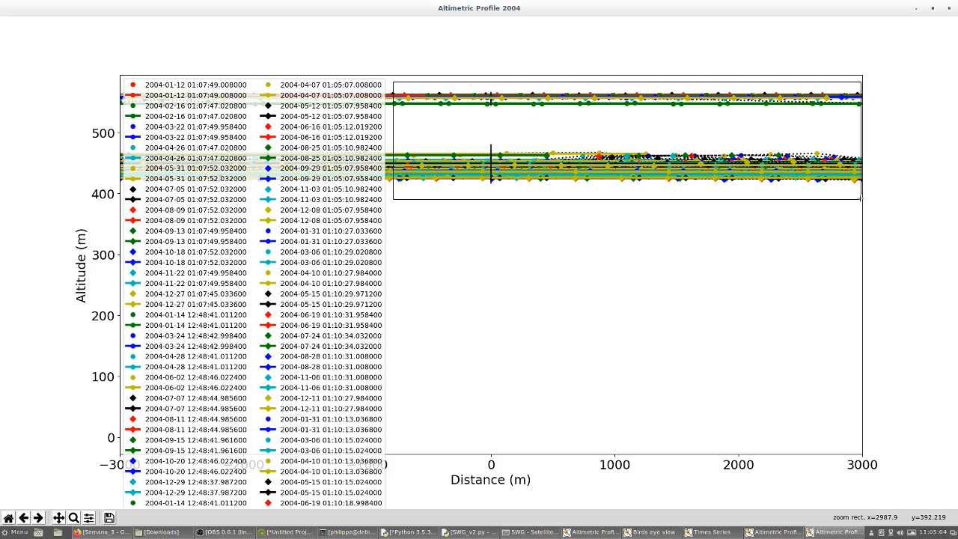
left_click_drag(861, 198, 605, 208)
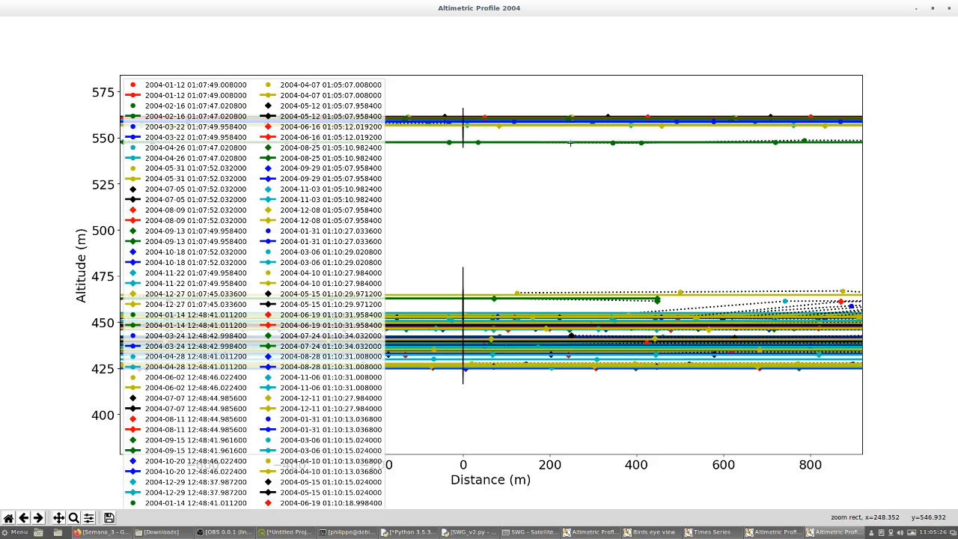
left_click(948, 9)
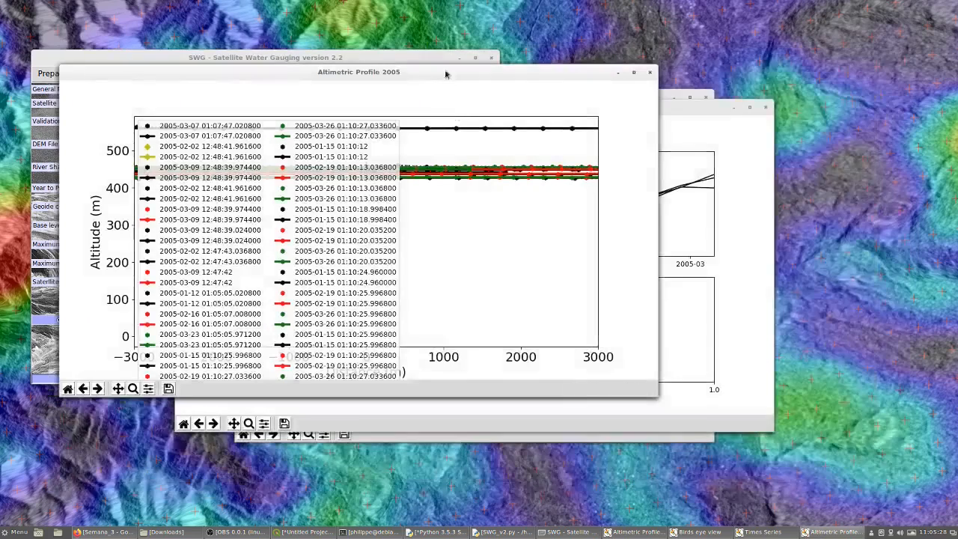
left_click(650, 73)
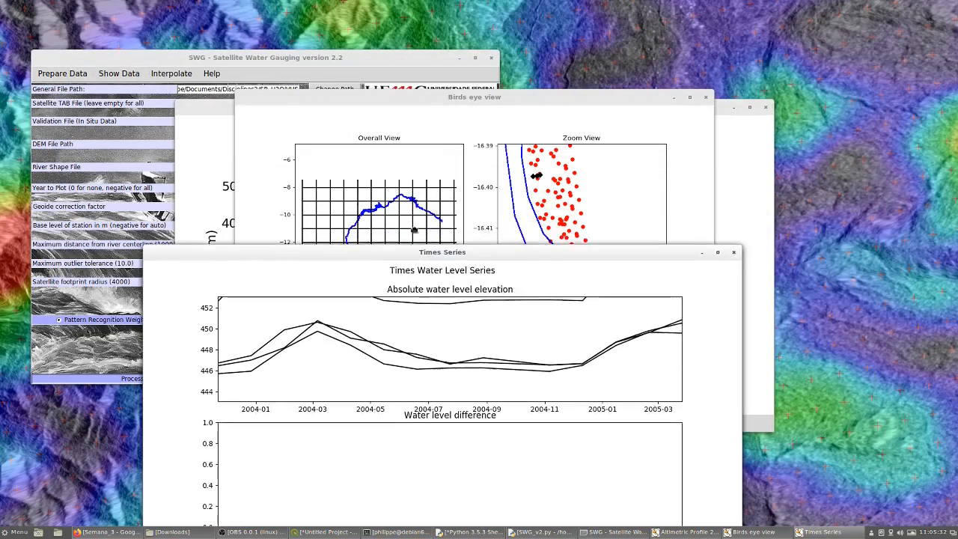
Enlarge the Times Series plot, examine the absolute water level curves of all stations, and close the plot
left_click_drag(415, 229, 362, 27)
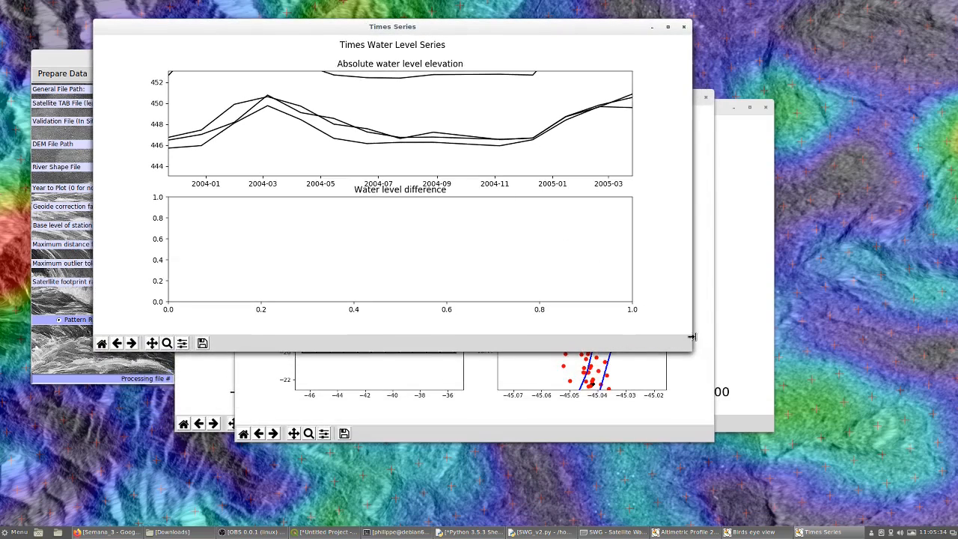
left_click_drag(690, 352, 815, 461)
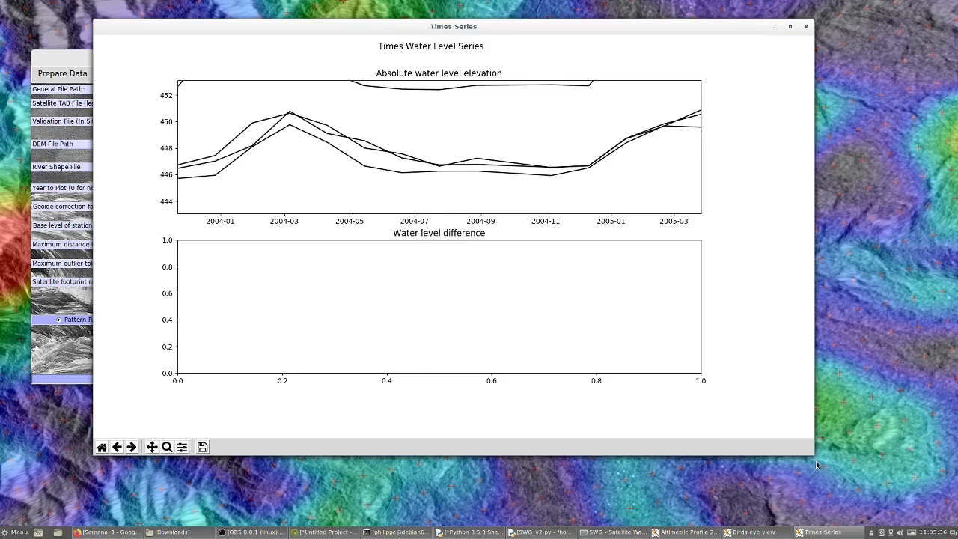
left_click(151, 446)
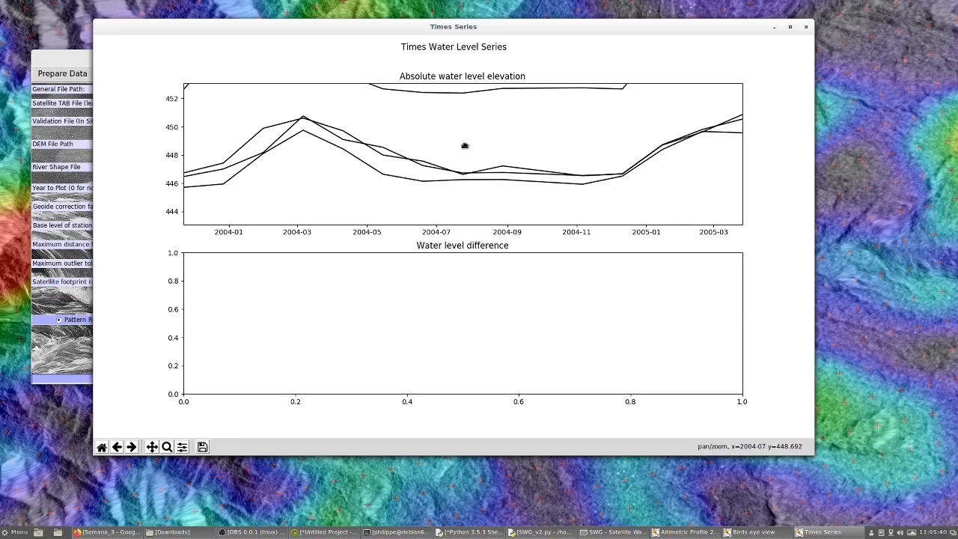
left_click_drag(490, 133, 532, 173)
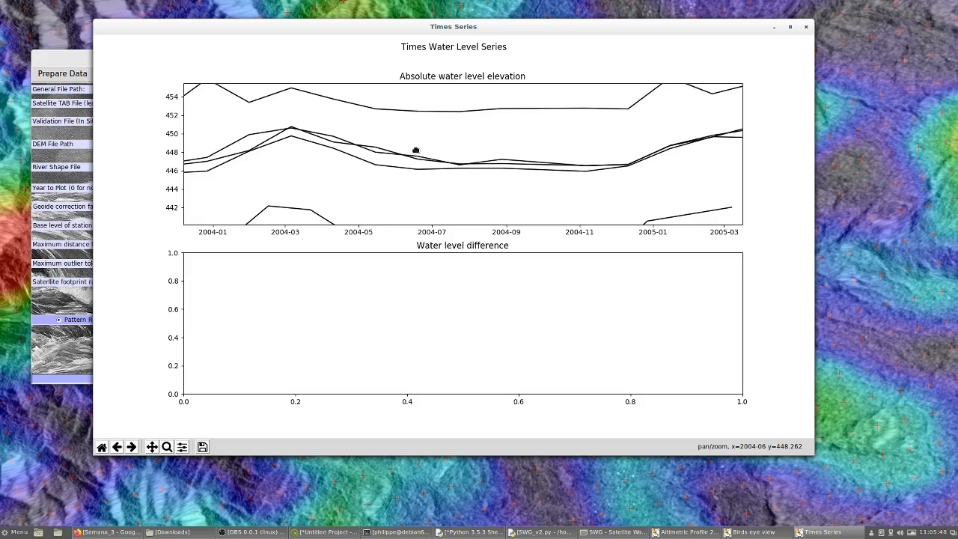
left_click_drag(416, 151, 435, 175)
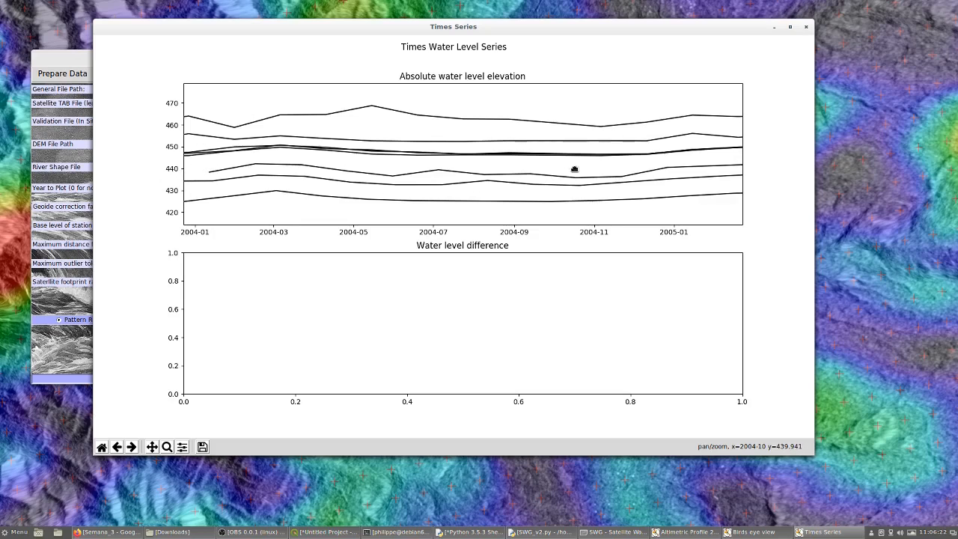
mouse_move(573, 167)
left_mouse_down()
mouse_move(478, 175)
mouse_move(564, 158)
mouse_move(583, 165)
mouse_move(569, 172)
mouse_move(575, 149)
mouse_move(560, 155)
left_mouse_up()
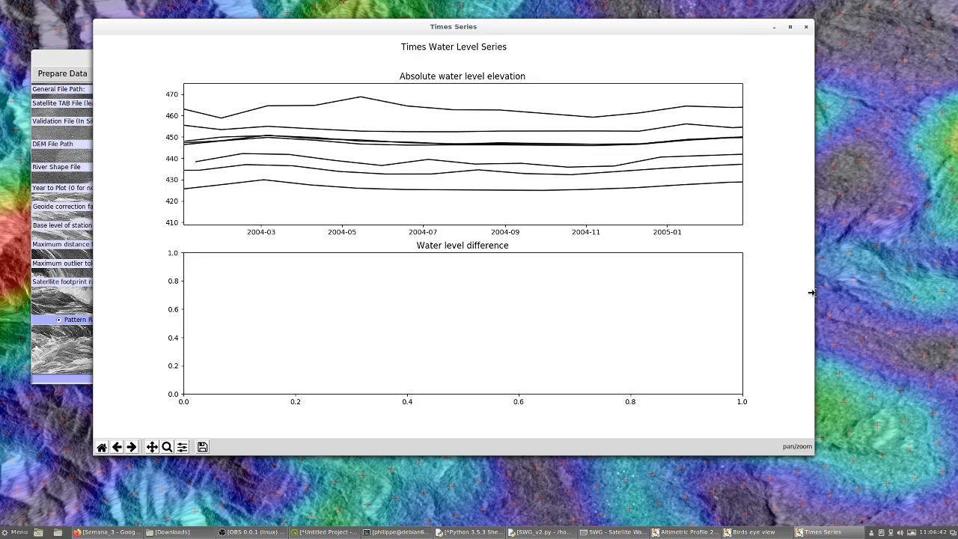
left_click_drag(812, 292, 561, 297)
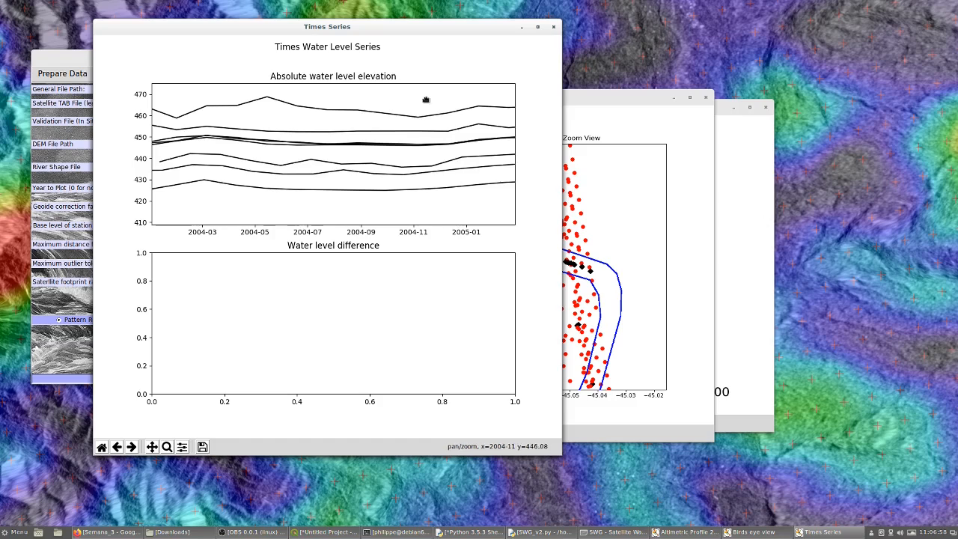
left_click(553, 28)
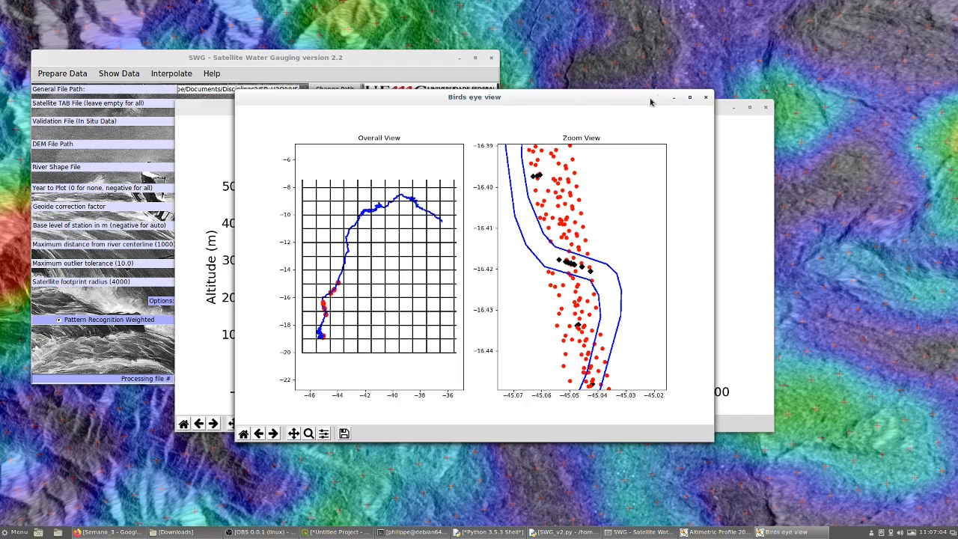
Examine the station stretch of the river in the Birds eye view's Overall View, and close that plot and Altimetric Profile 2003
left_click(307, 434)
left_click_drag(345, 277, 314, 339)
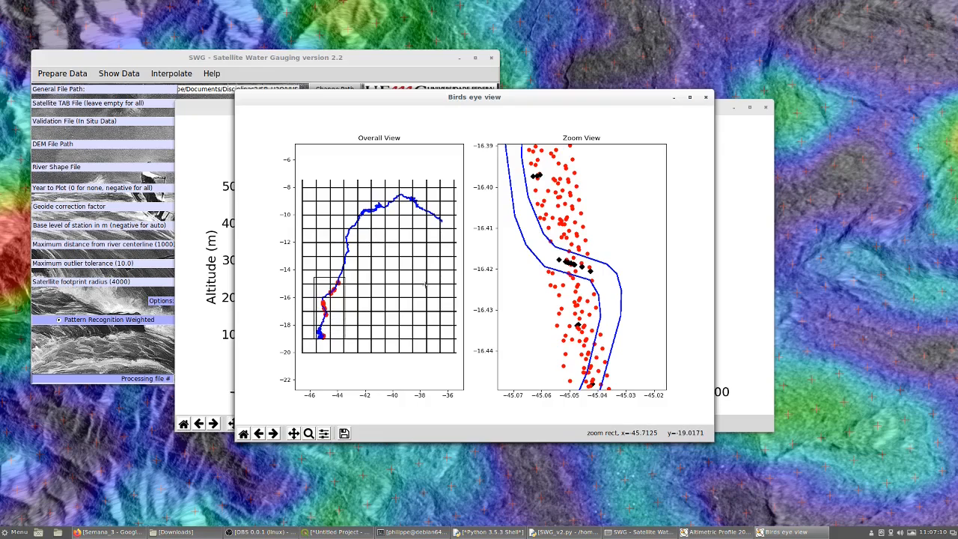
left_click_drag(591, 168, 574, 3)
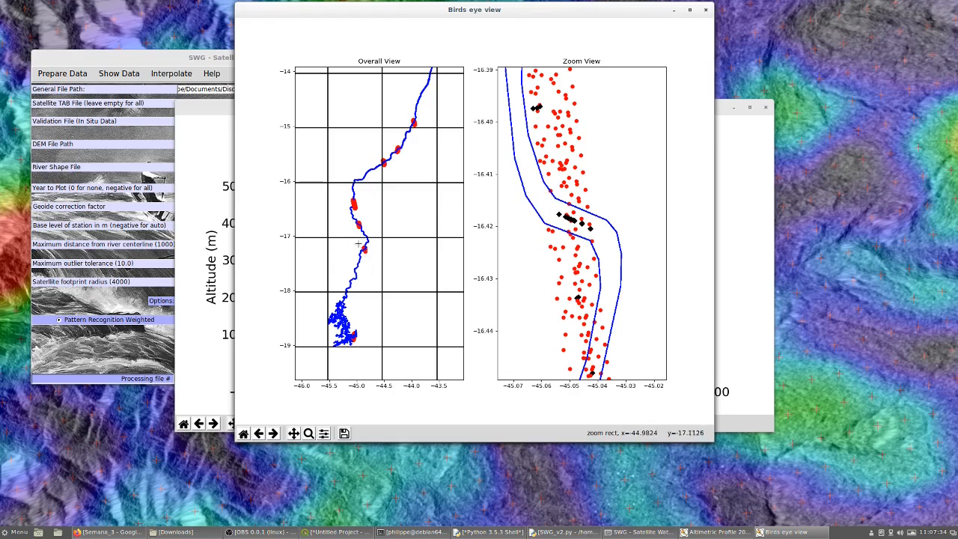
left_click_drag(537, 19, 597, 78)
left_click(765, 68)
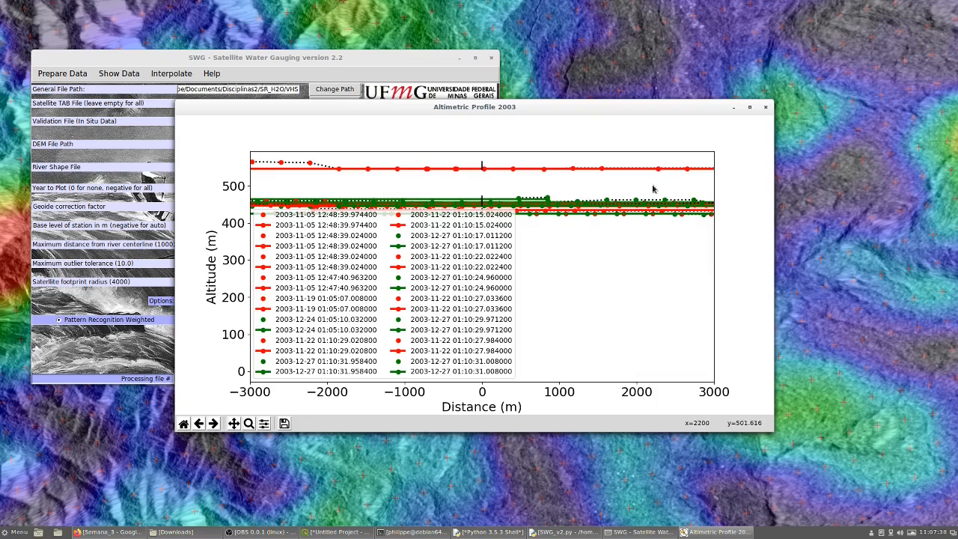
left_click_drag(629, 113, 612, 134)
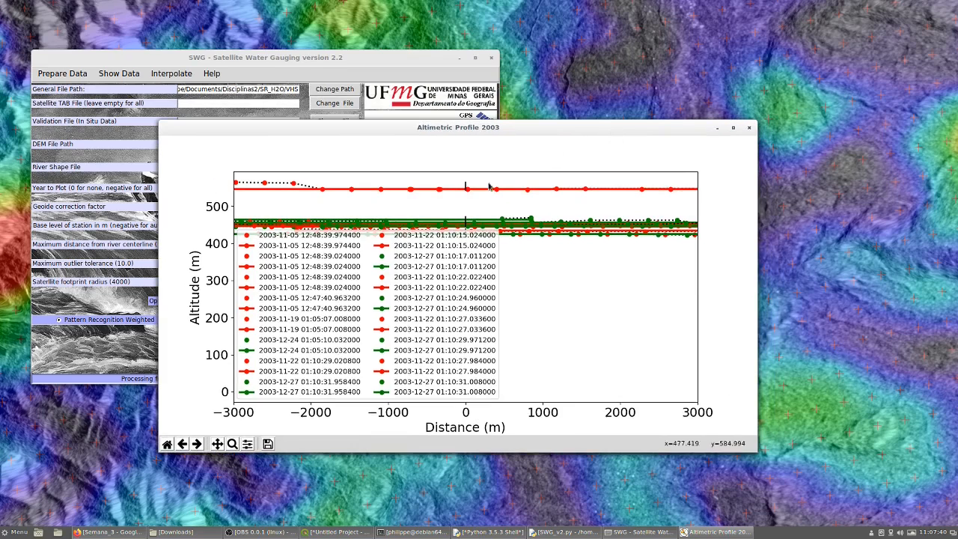
left_click(749, 129)
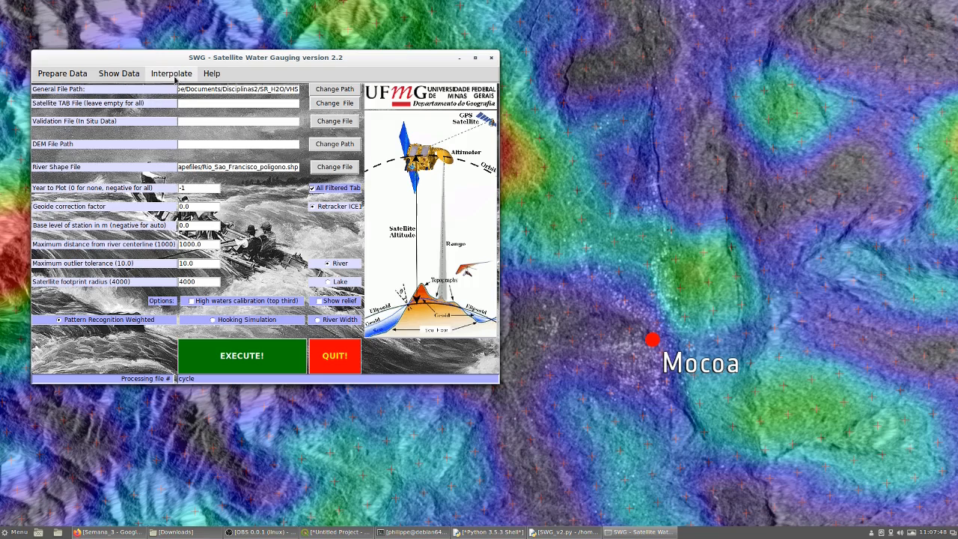
Open the time series display for VHS .txt files and load Envisat (NetCDF)_RSF_MG_377_ 21-35_0_ice1_fout.txt from the SR_H2O/VHS folder
left_click(118, 71)
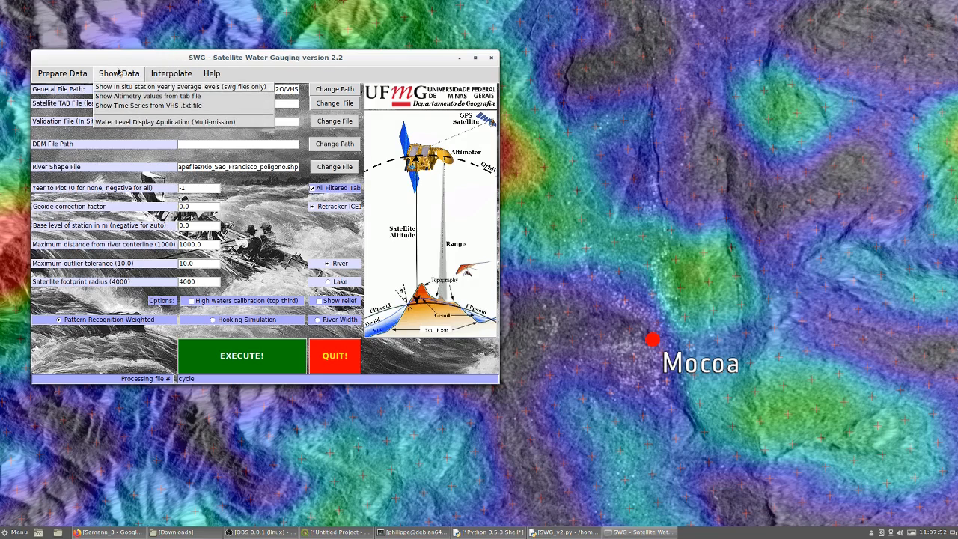
left_click(150, 106)
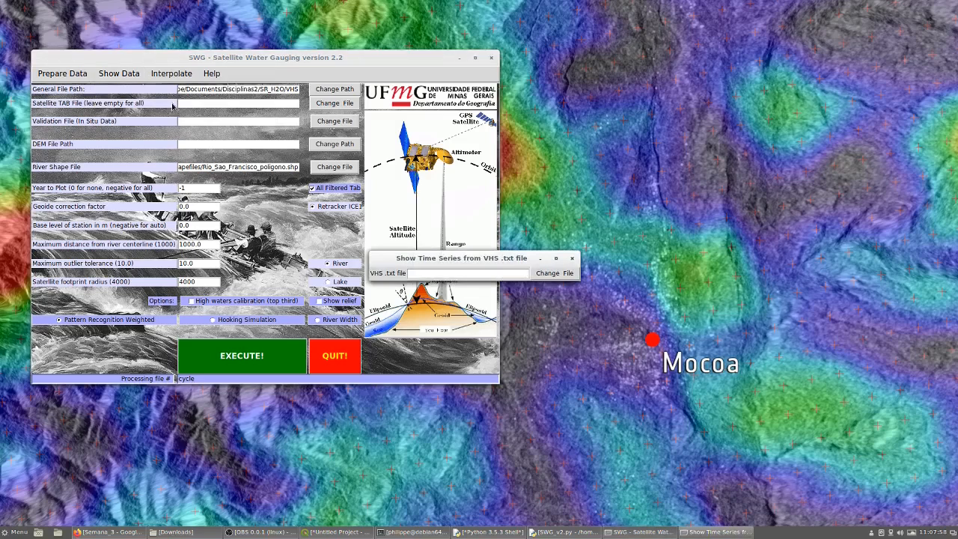
left_click(554, 273)
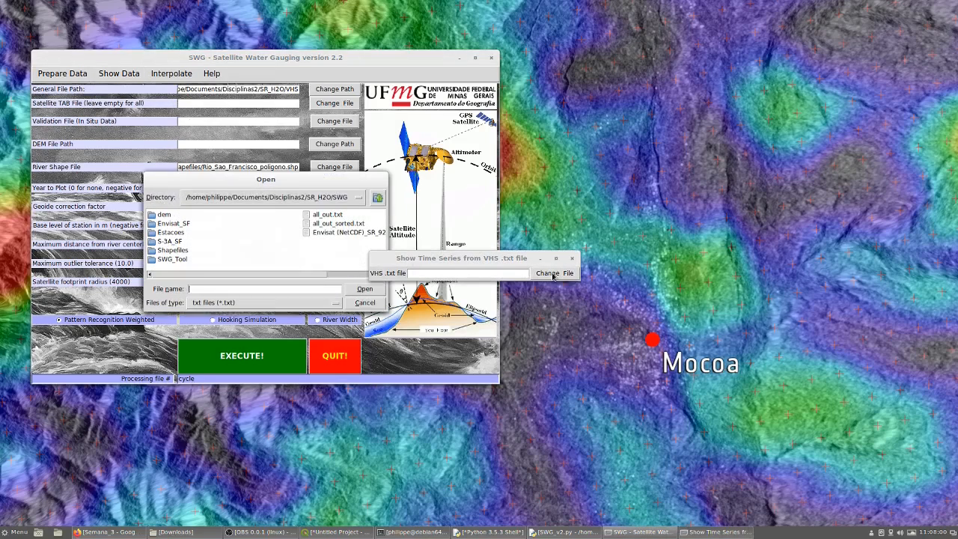
left_click(279, 198)
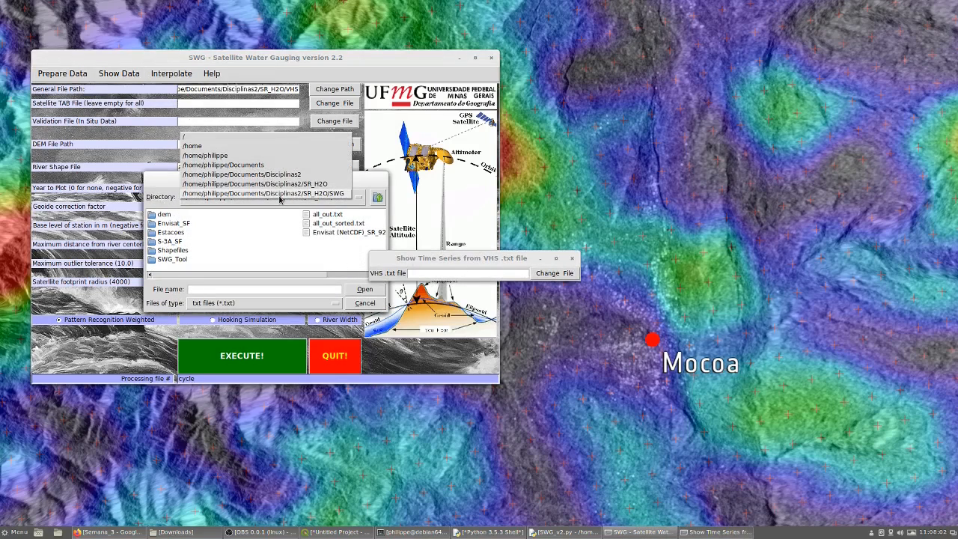
left_click(308, 183)
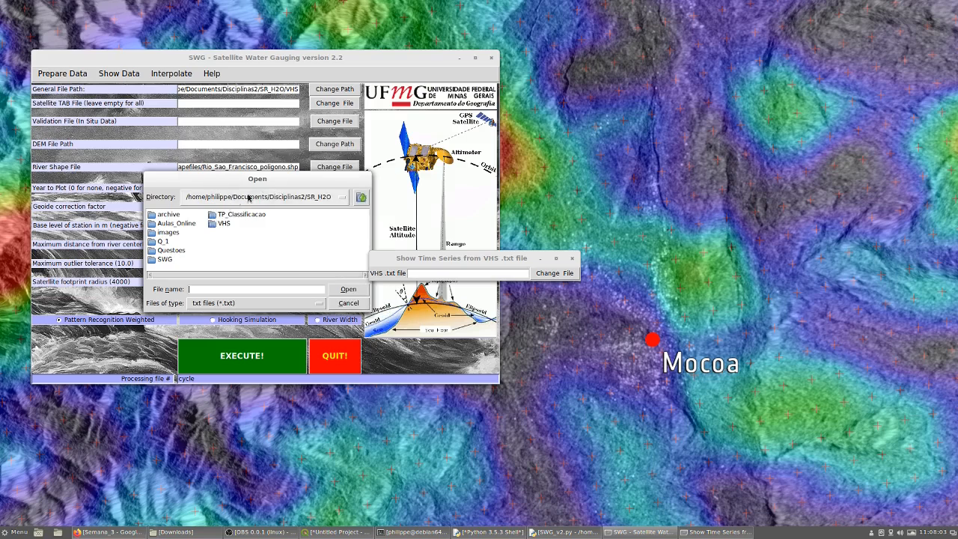
double_click(222, 223)
left_click_drag(291, 178, 157, 89)
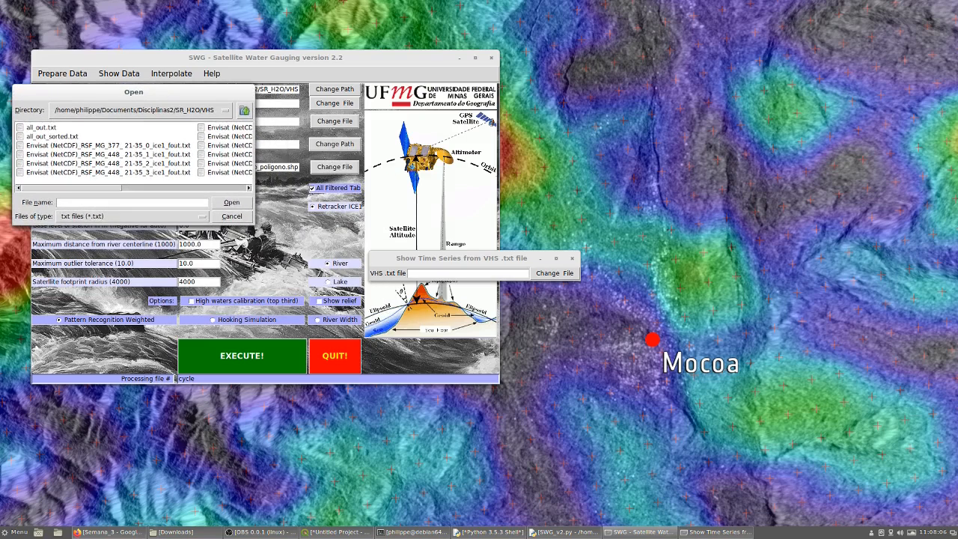
left_click_drag(254, 226, 312, 376)
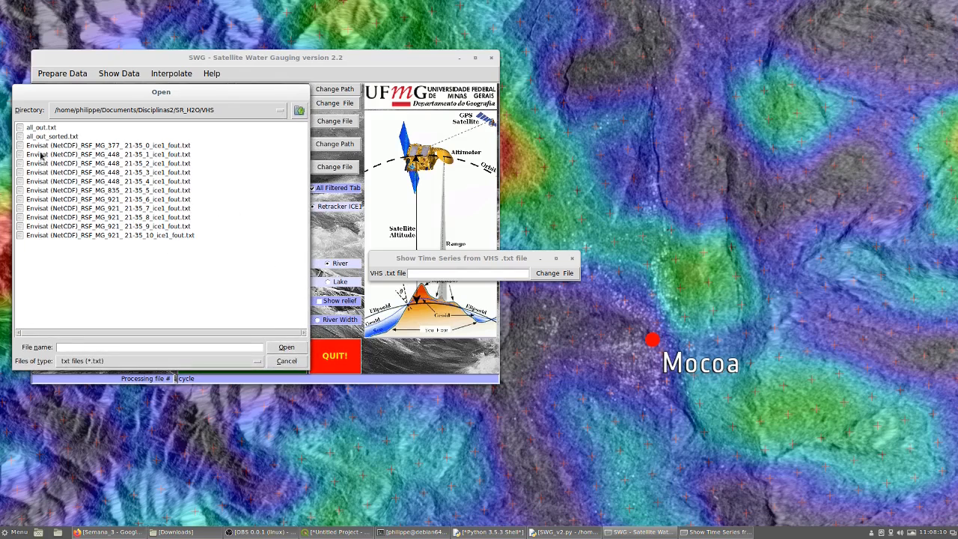
left_click(124, 147)
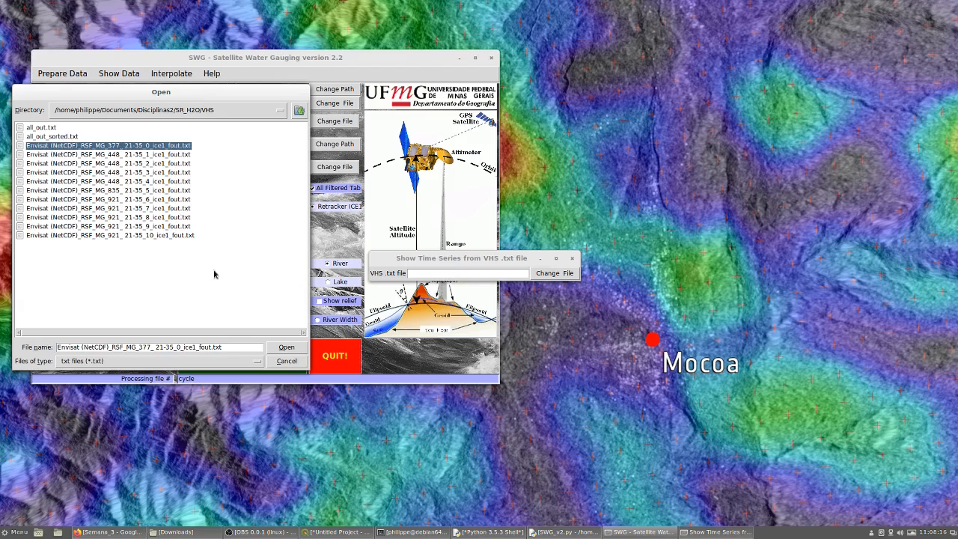
left_click(286, 347)
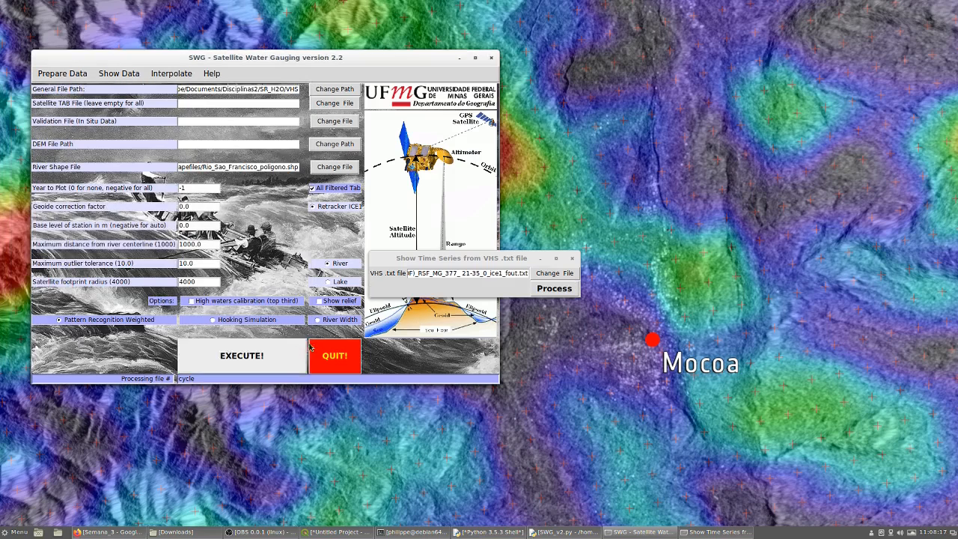
Plot the loaded MG_377 station's water level time series, examine it, and close the plot window
left_click(560, 292)
left_click_drag(450, 128, 182, 67)
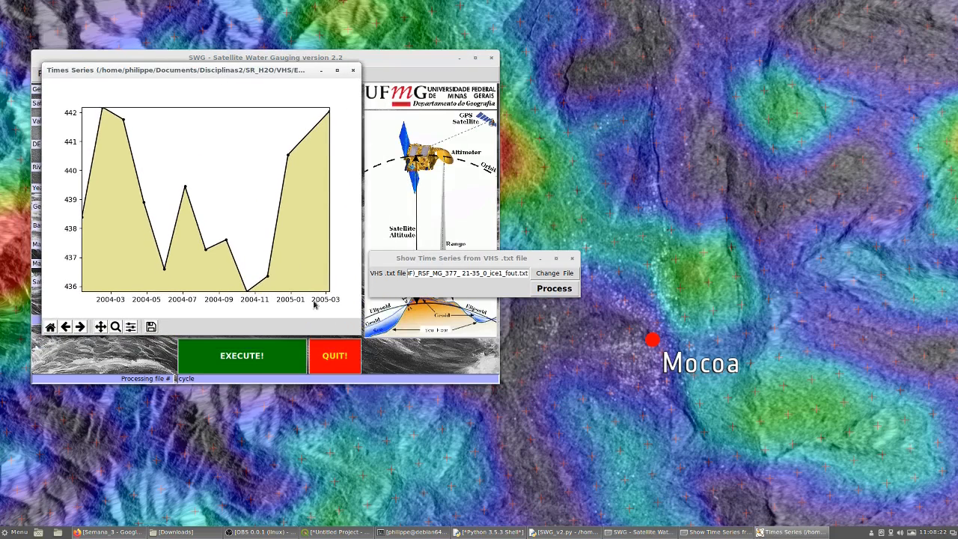
left_click(353, 71)
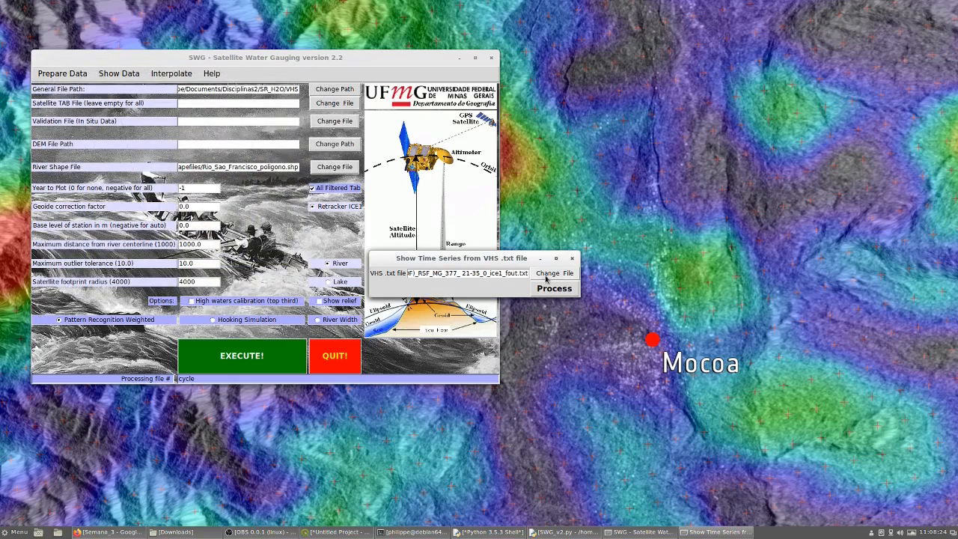
Load Envisat (NetCDF)_RSF_MG_448_ 21-35_3_ice1_fout.txt, plot its water level time series, examine the curve, and close the plot
left_click(552, 273)
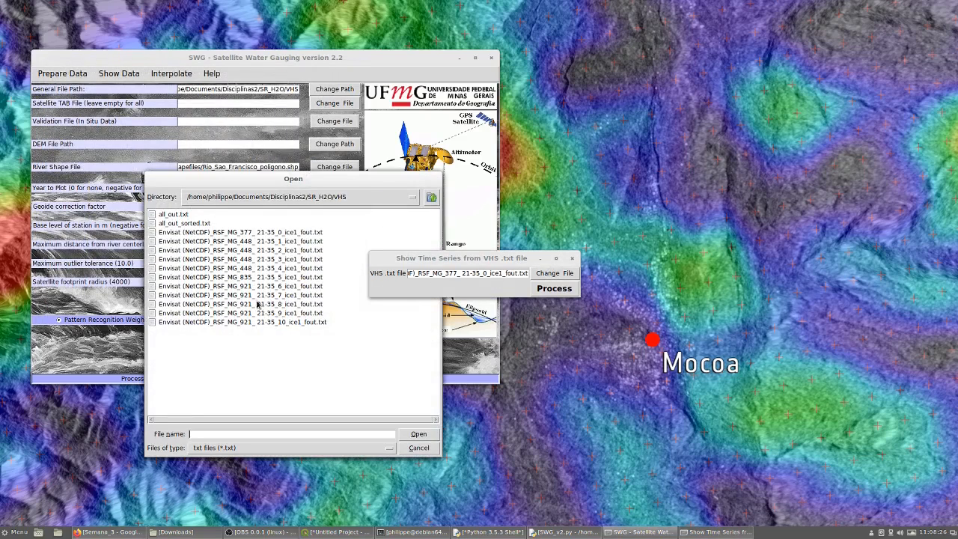
left_click(199, 259)
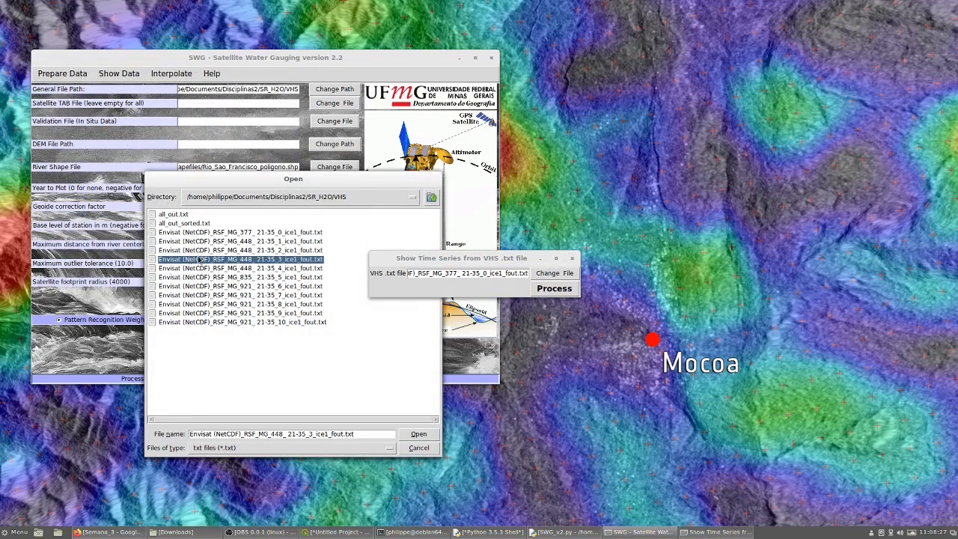
left_click(419, 435)
left_click(544, 294)
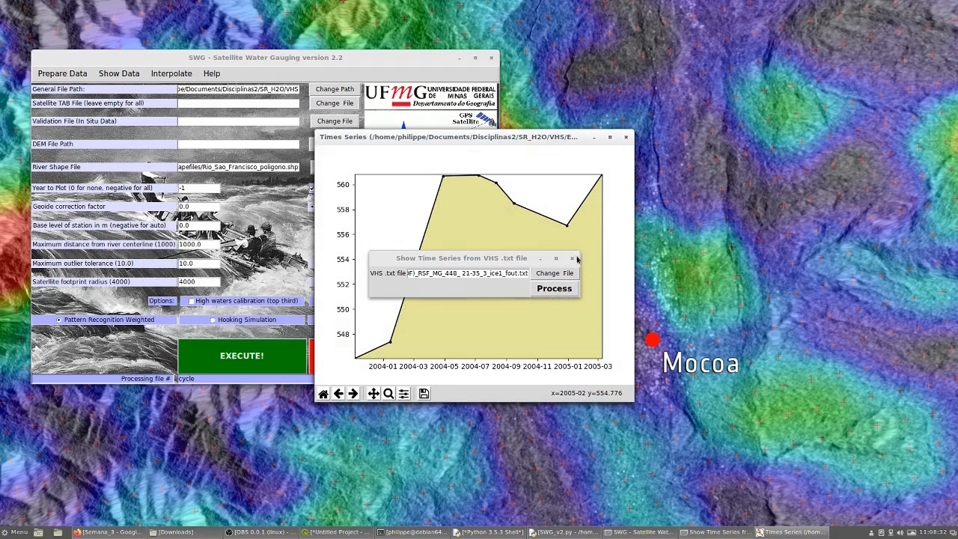
left_click(373, 393)
left_click_drag(497, 328, 465, 345)
left_click(624, 136)
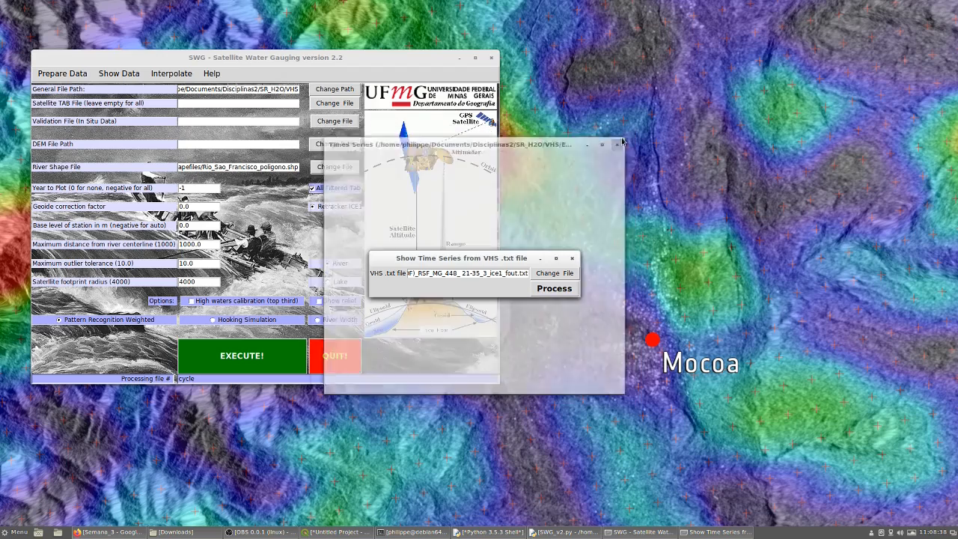
Plot the time series of Envisat (NetCDF)_RSF_MG_921_ 21-35_8_ice1_fout.txt, then close the plot and the time series dialog
left_click(554, 272)
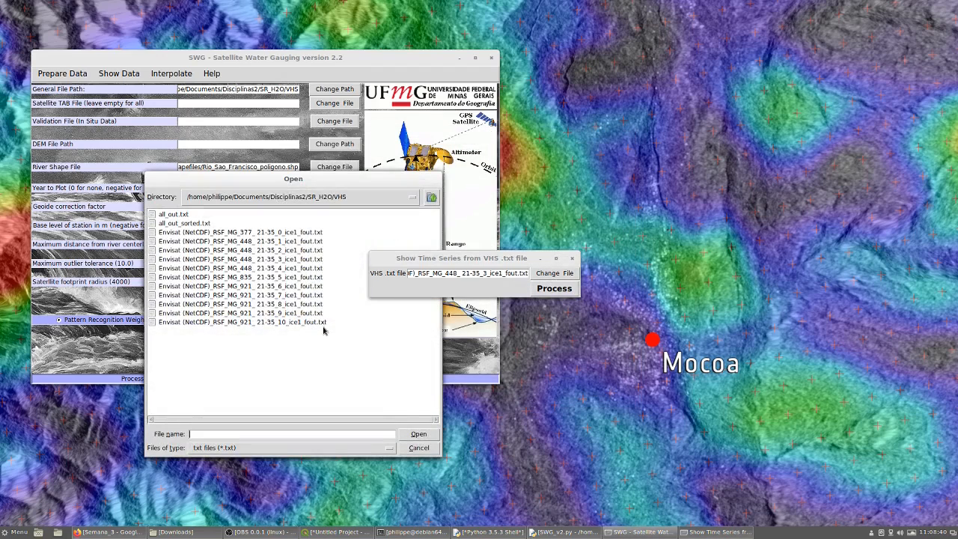
double_click(203, 305)
left_click(551, 291)
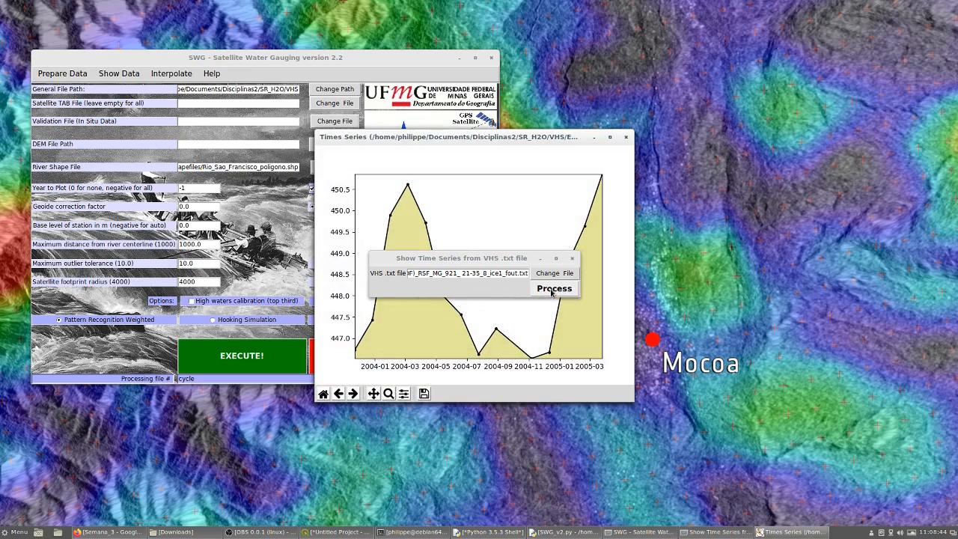
left_click(627, 137)
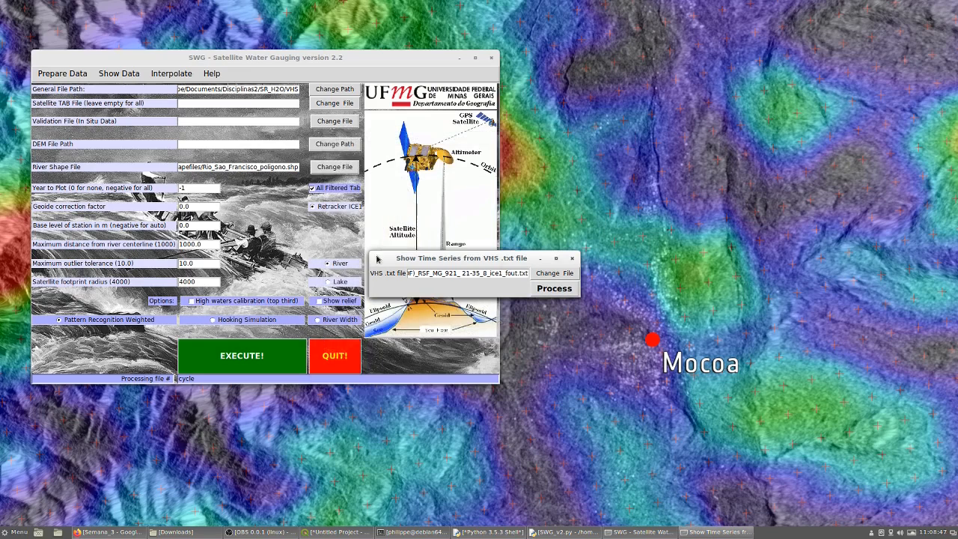
left_click(572, 258)
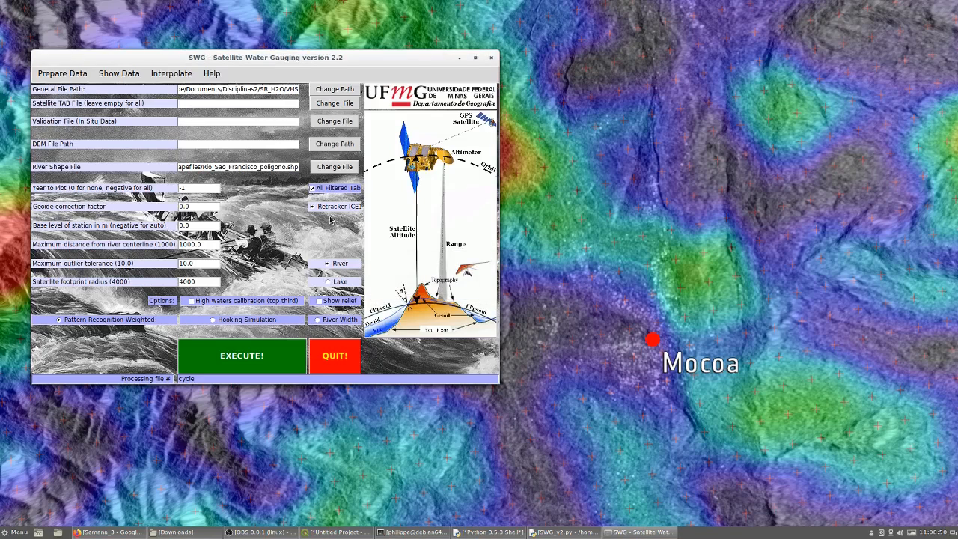
Switch to the file manager and open the Documents/Disciplinas2/SR_H2O/VHS folder
left_click(196, 535)
left_click(196, 534)
left_click(196, 535)
left_click(297, 101)
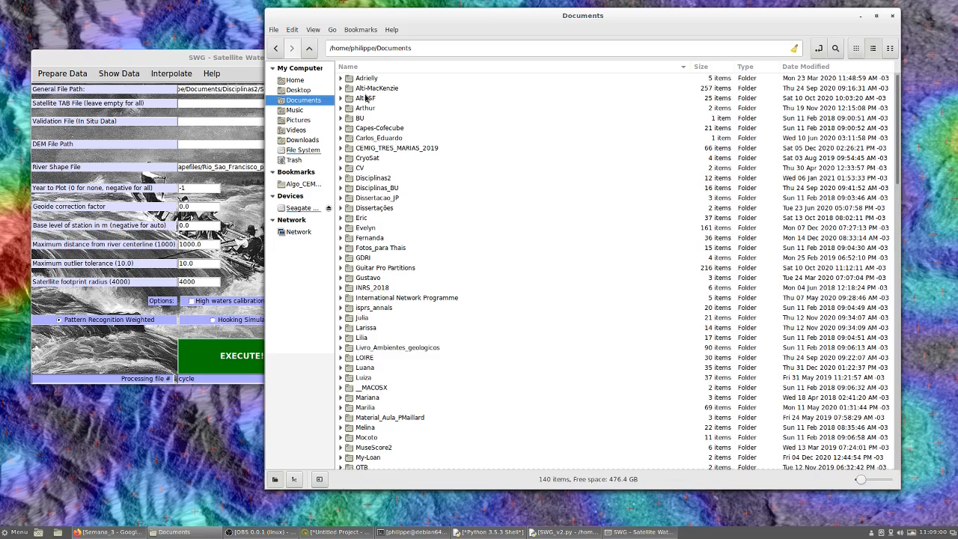
double_click(384, 180)
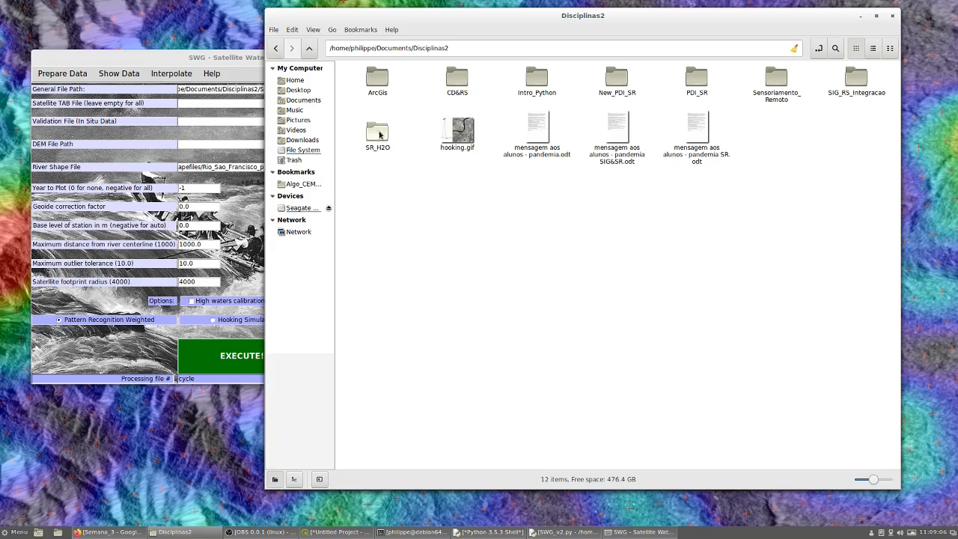
double_click(378, 134)
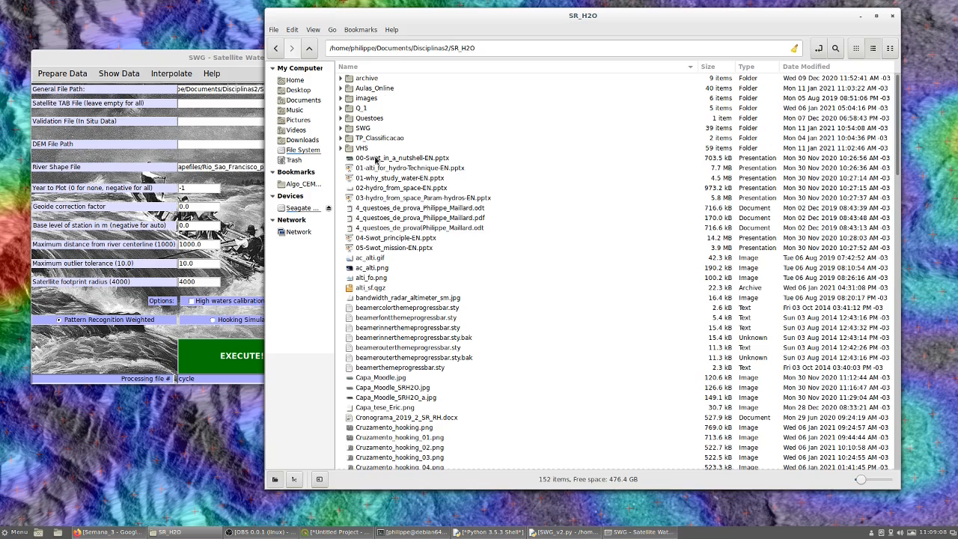
double_click(364, 148)
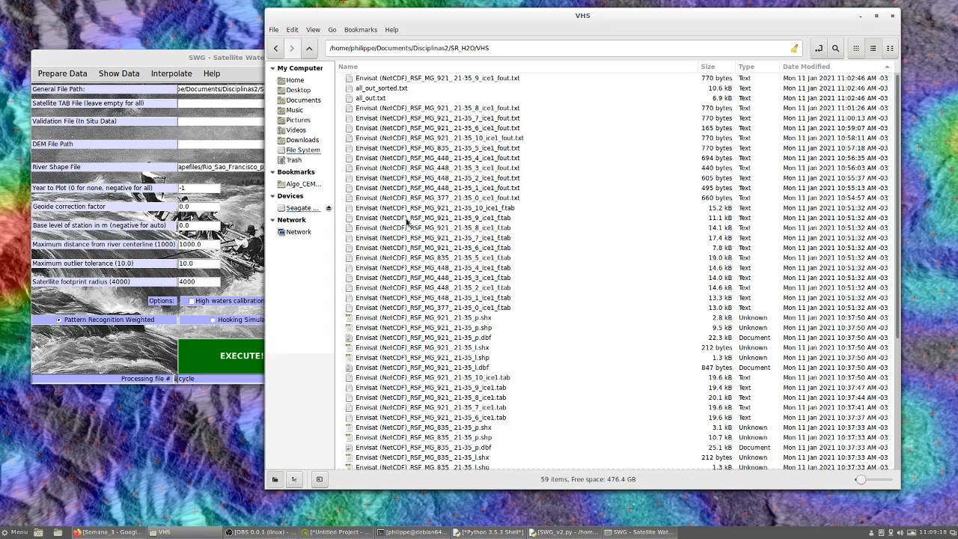
Open the output file Envisat (NetCDF)_RSF_MG_448_ 21-35_2_ice1_fout.txt from the VHS folder and examine its dates, coordinates and water levels
left_click(415, 197)
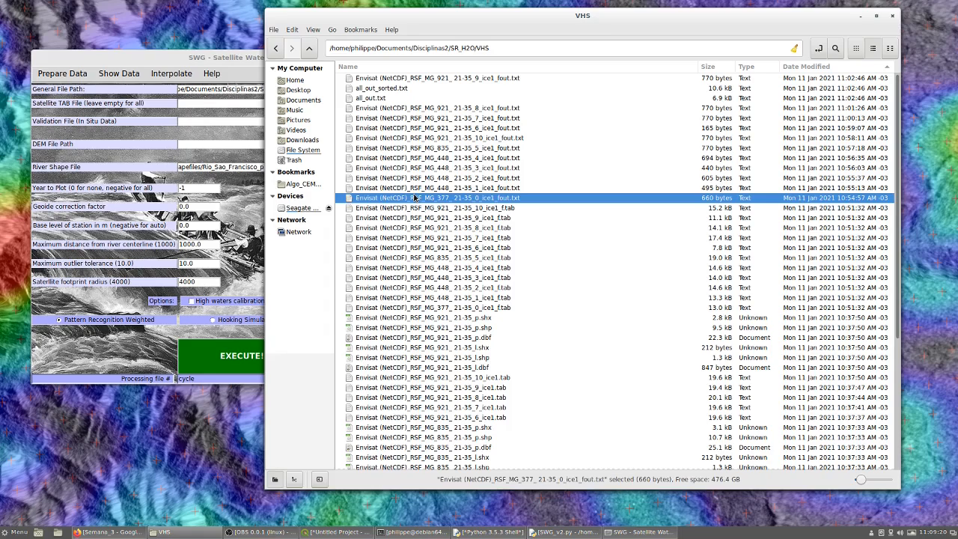
left_click(494, 208)
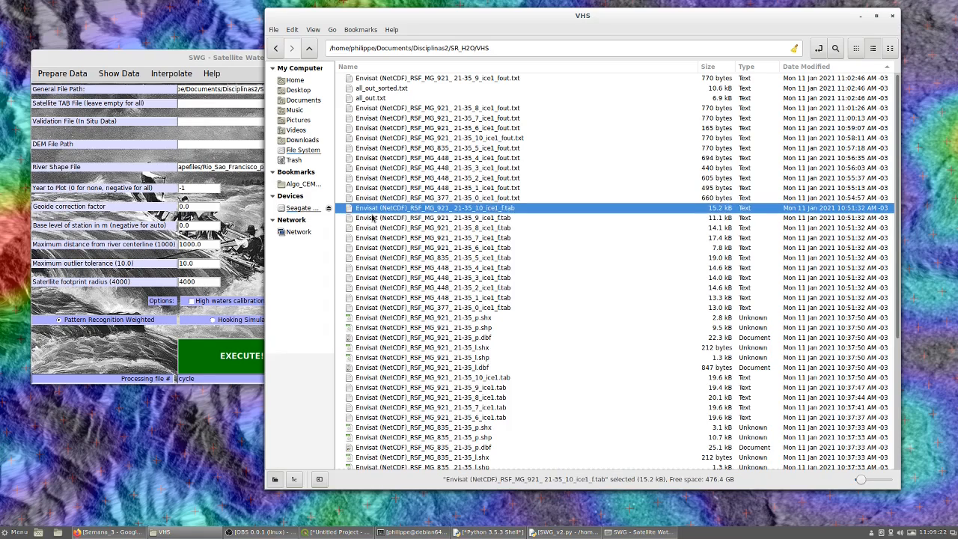
left_click(480, 197)
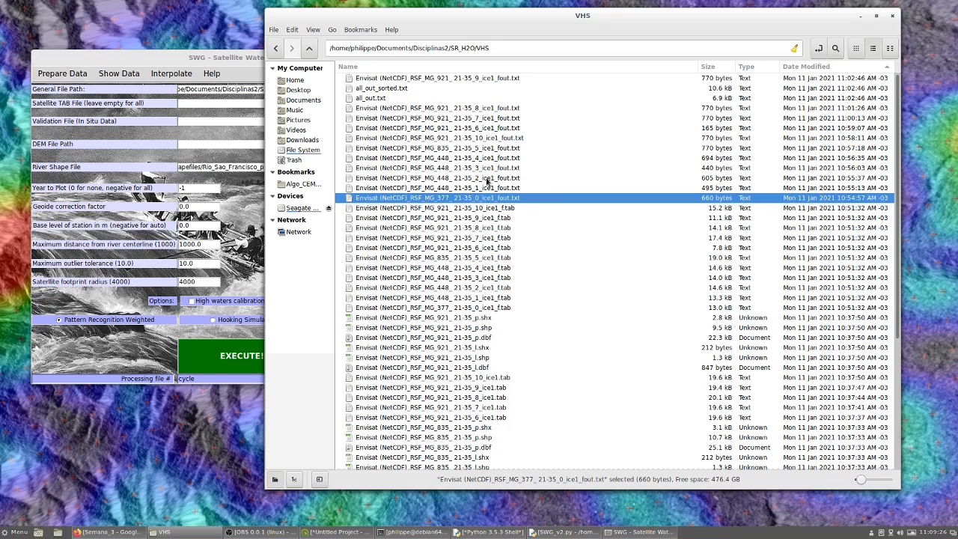
double_click(376, 178)
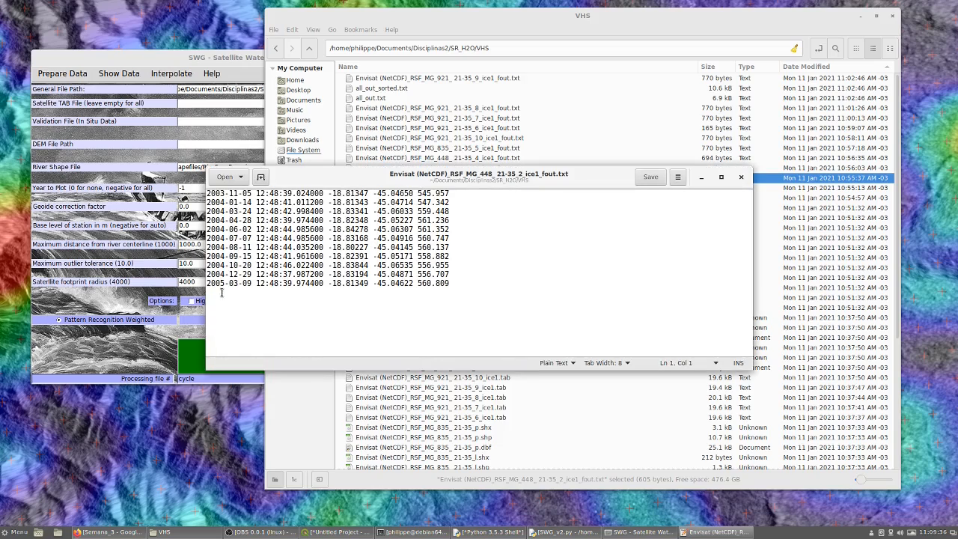
left_click(430, 194)
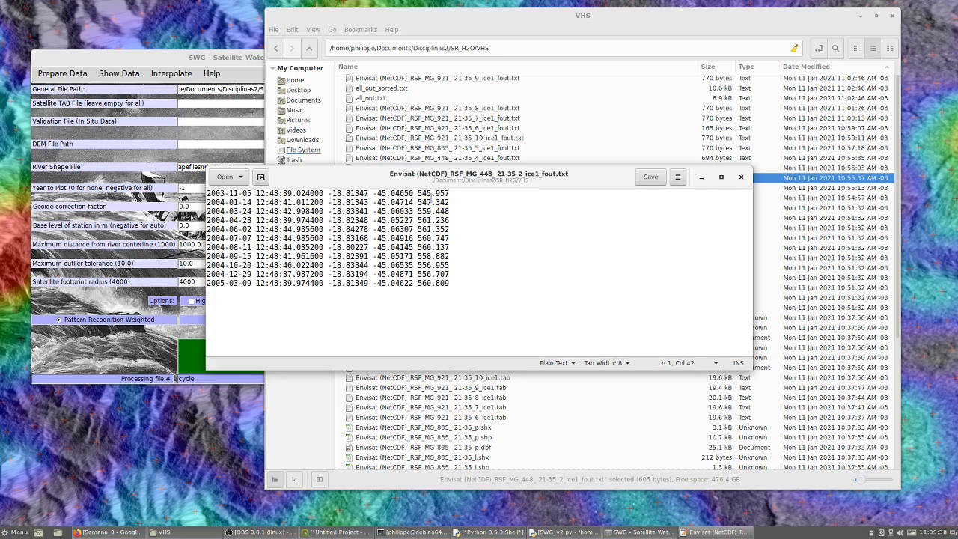